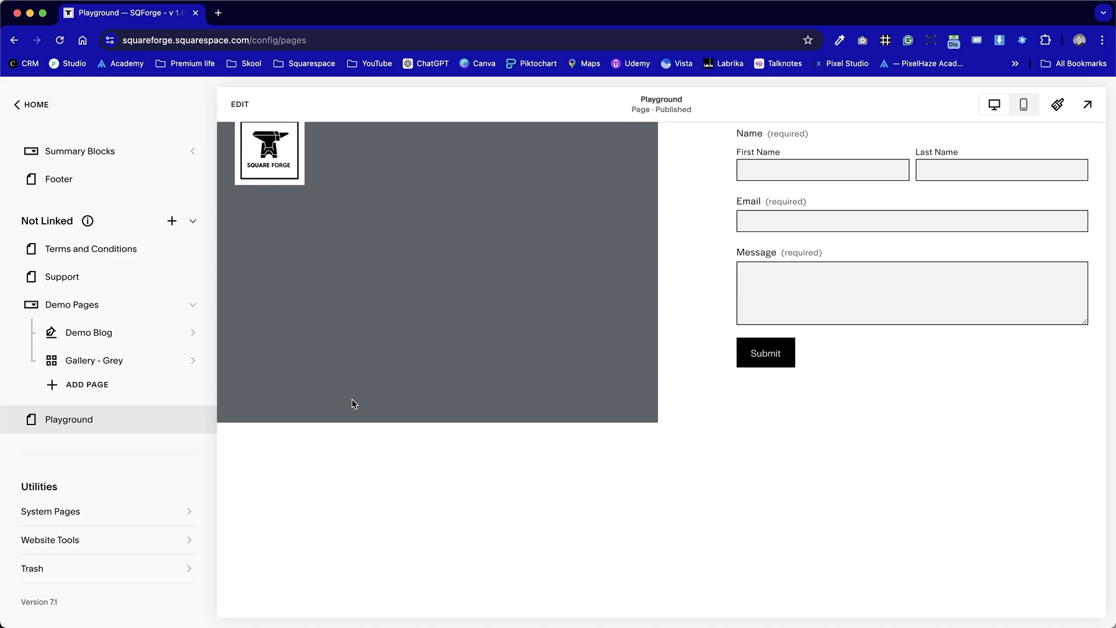
Open the Playground page for editing and add a shape block to the blank section below the contact form
scroll(352, 401, down, 5)
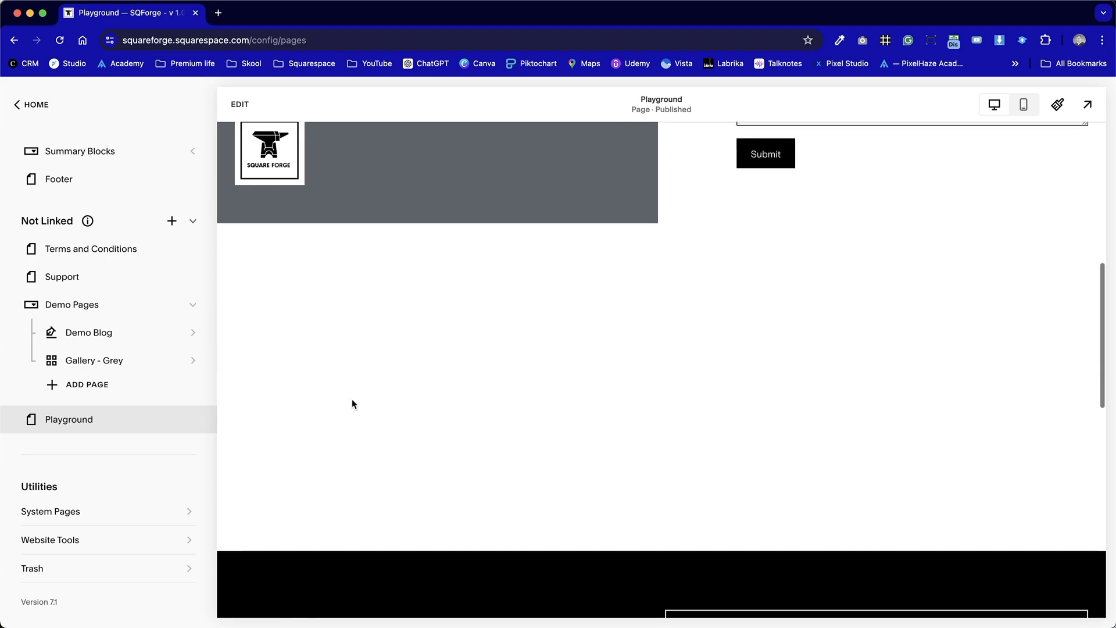
scroll(498, 444, up, 10)
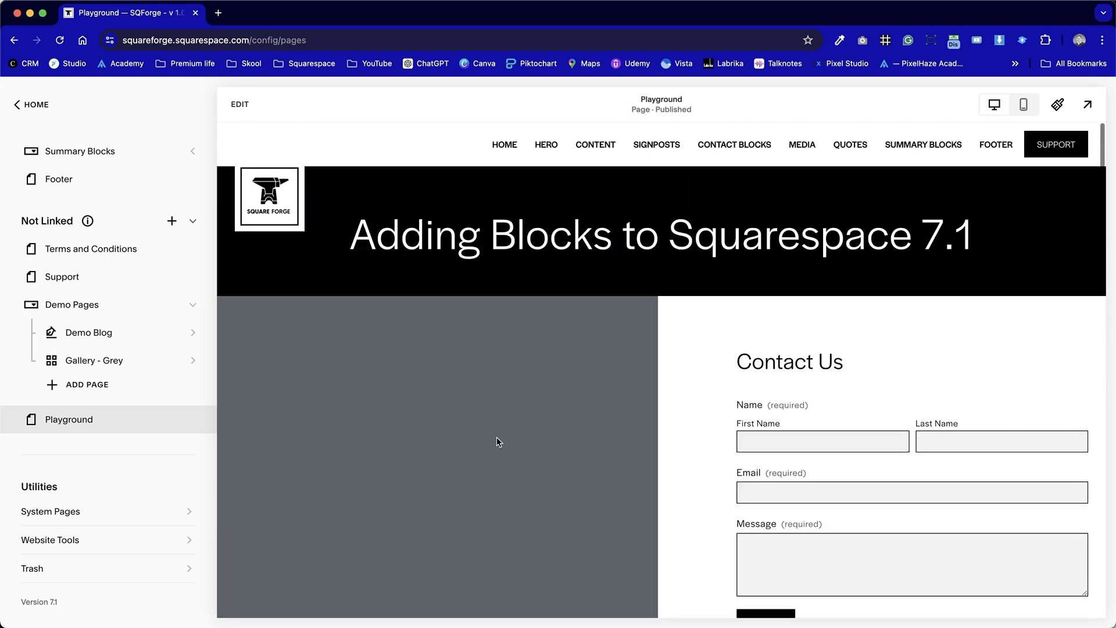
scroll(498, 444, down, 10)
scroll(498, 443, up, 2)
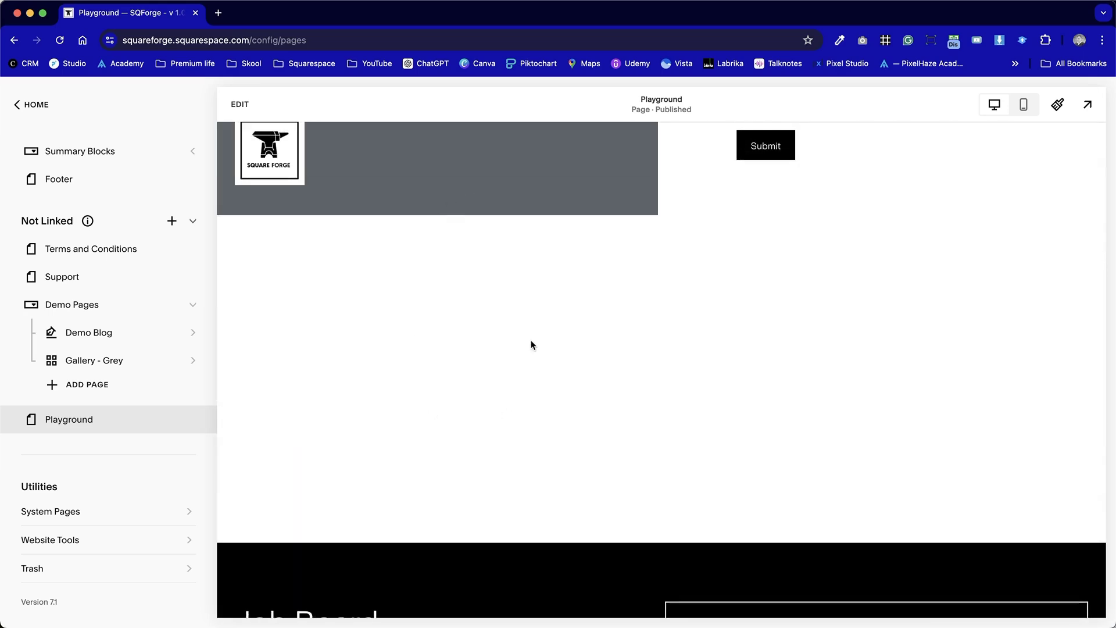
click(247, 95)
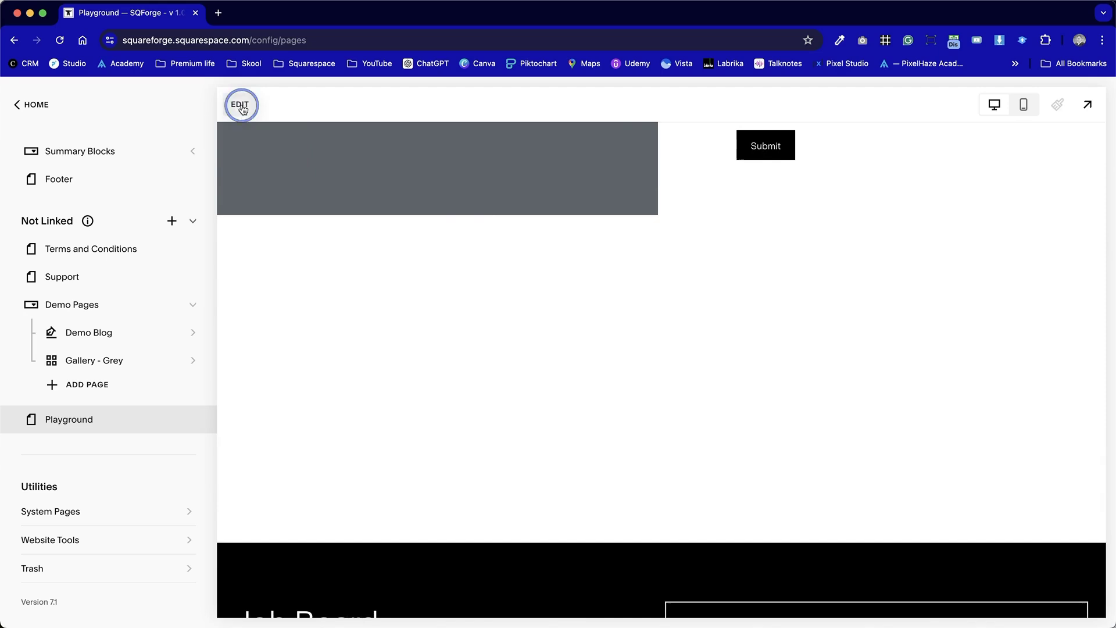
scroll(494, 401, down, 2)
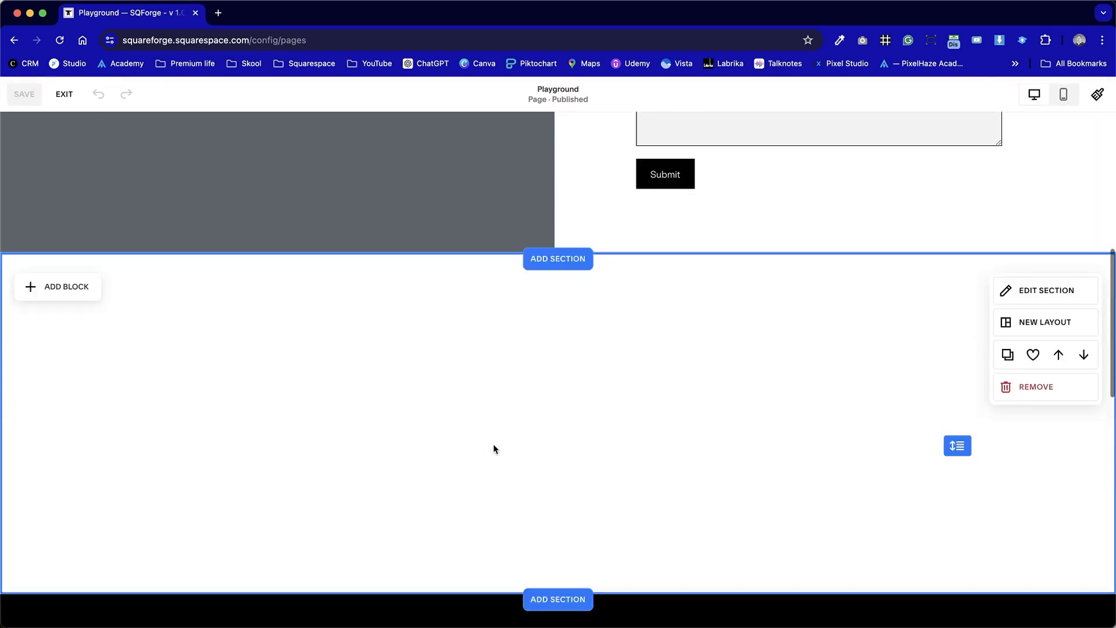
click(66, 262)
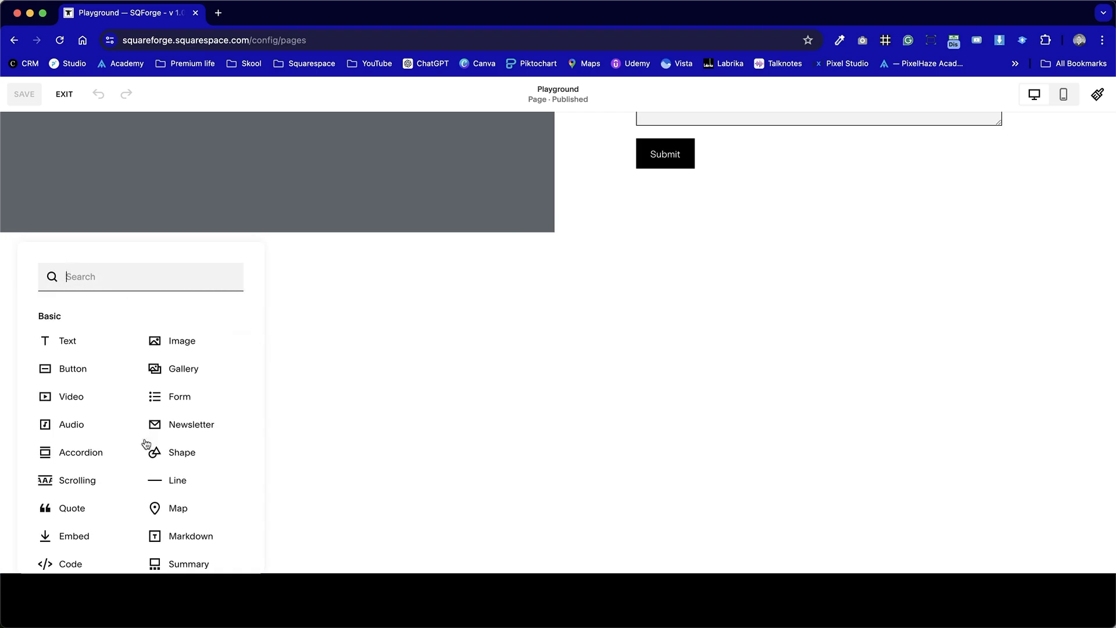
click(189, 452)
click(442, 400)
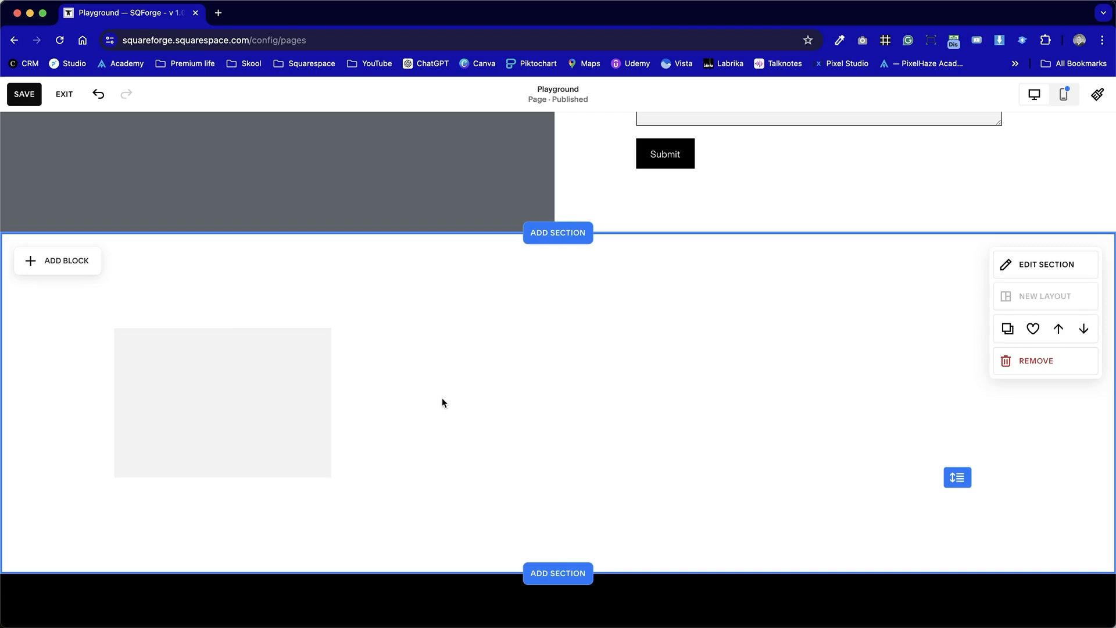
Change the new shape block to a circle and turn off its Stretch option
click(318, 398)
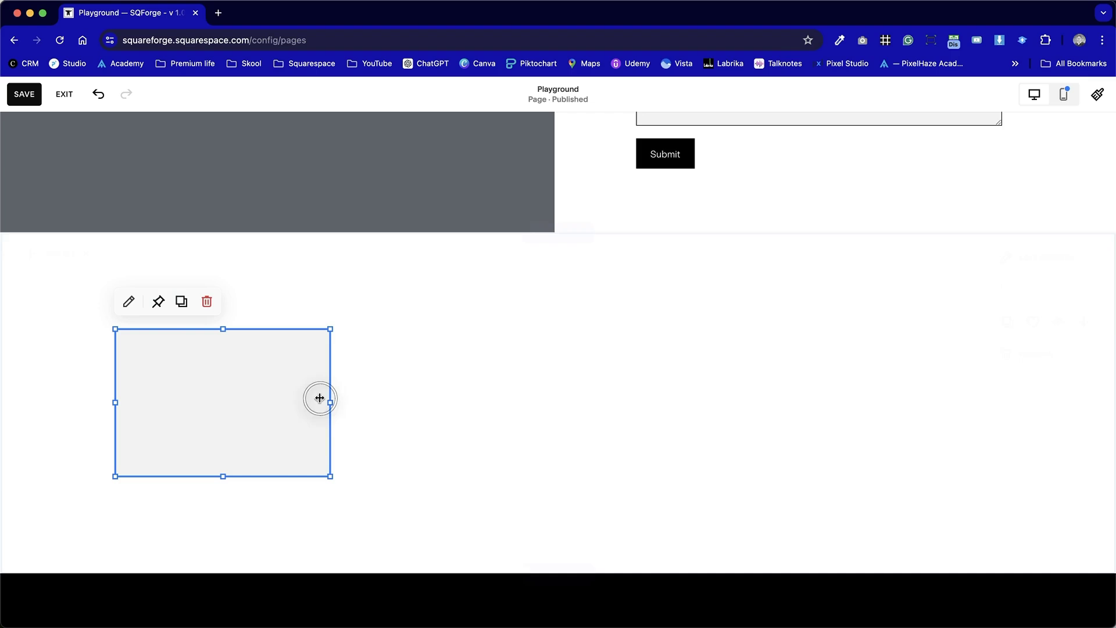
click(128, 308)
drag(481, 326, 669, 283)
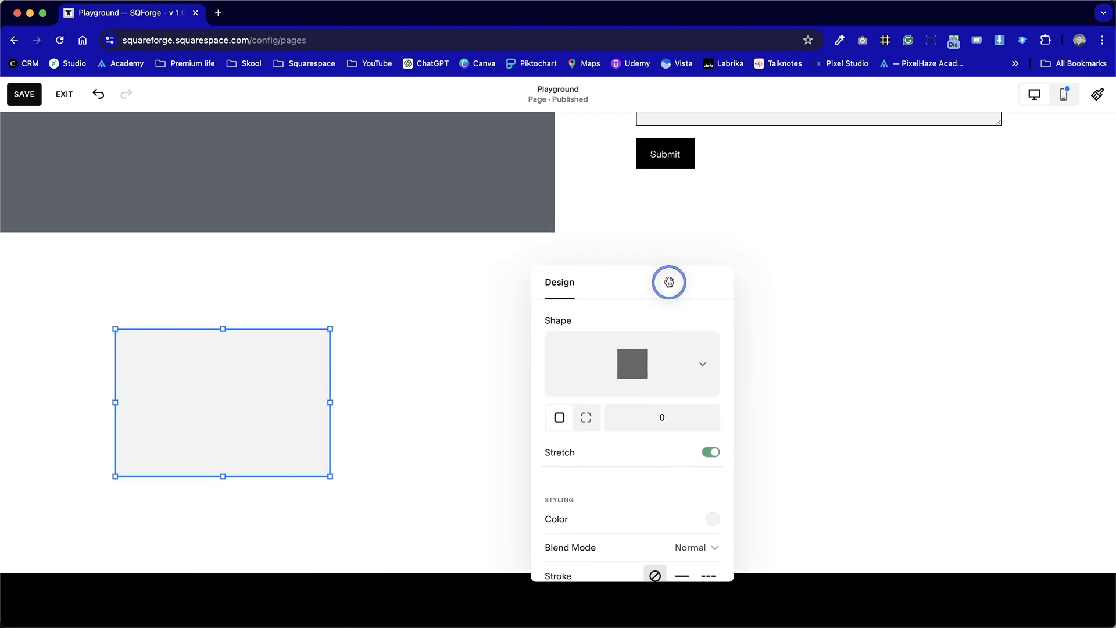
click(695, 368)
click(636, 365)
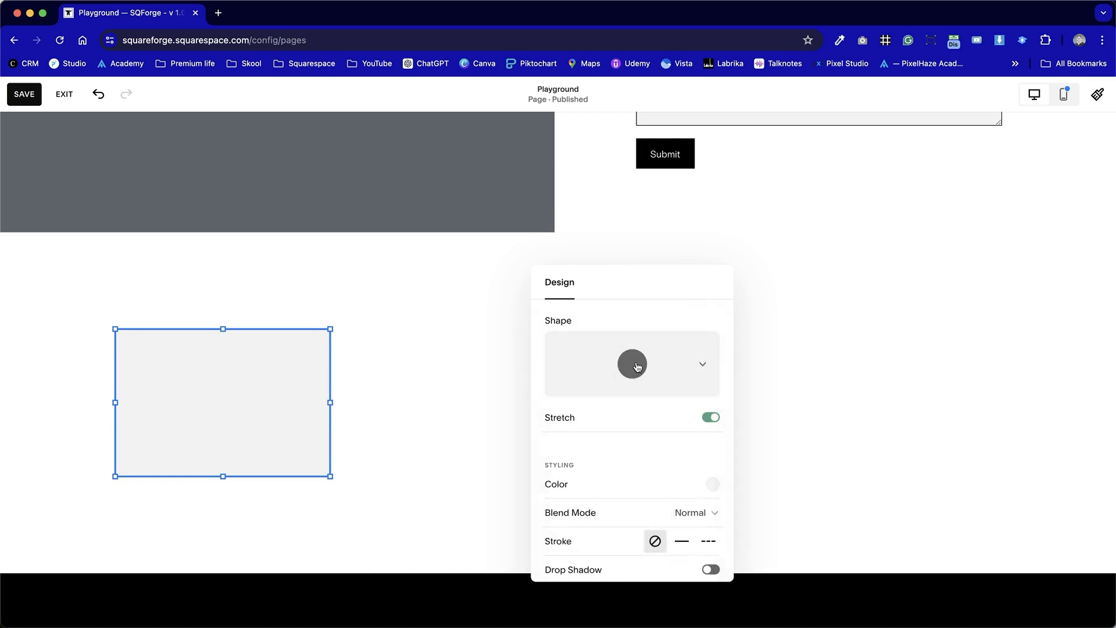
click(712, 417)
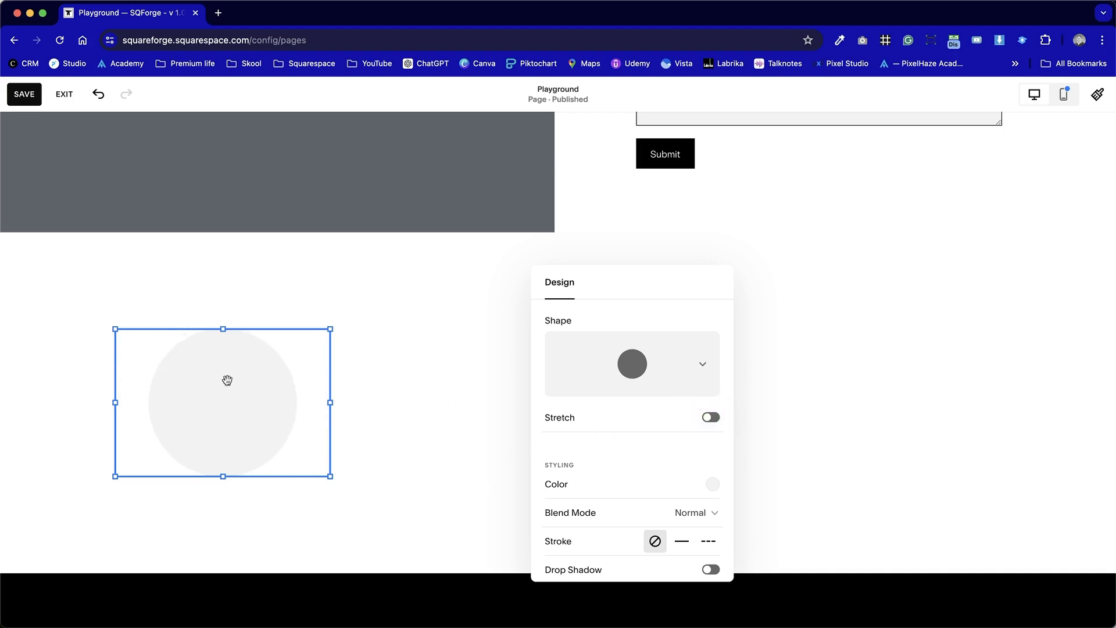
Change the circle to the serrated badge shape and shrink it to a small badge
click(626, 387)
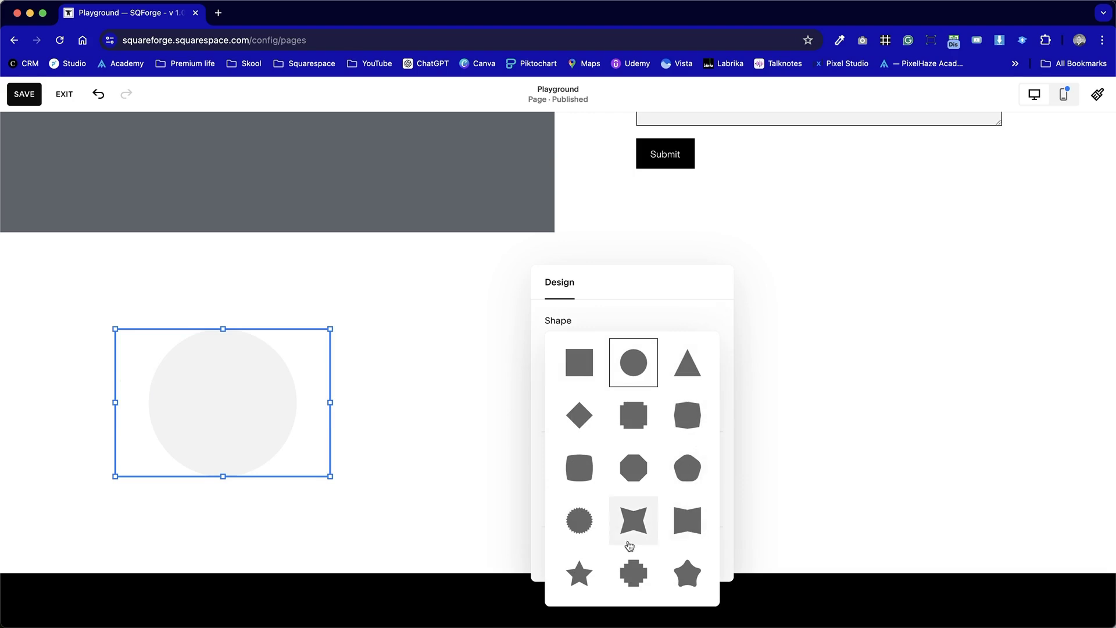
click(581, 520)
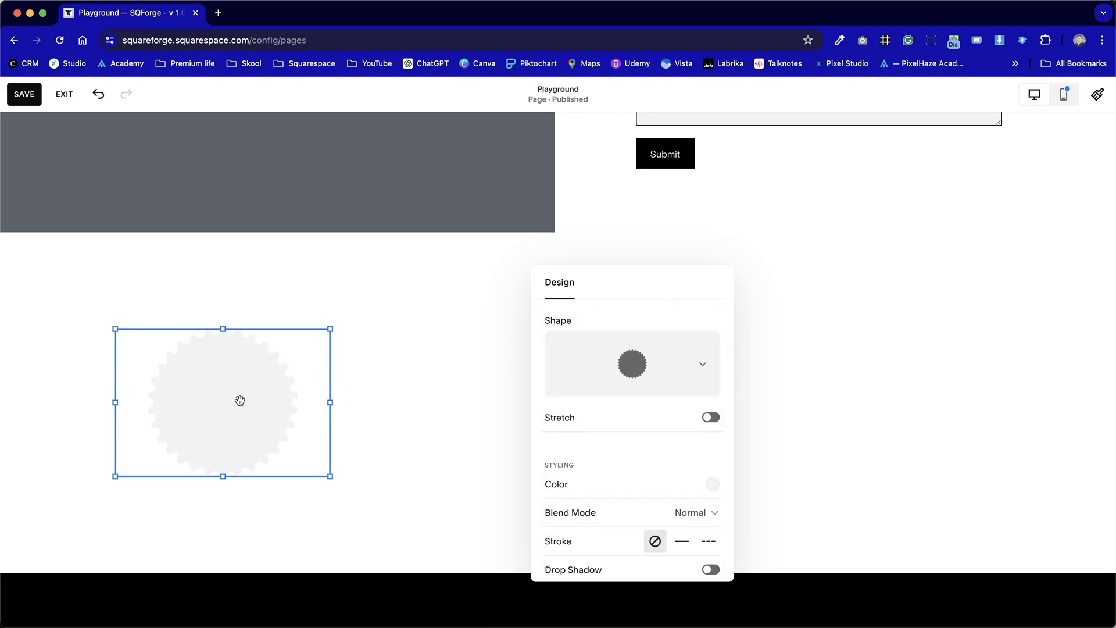
click(463, 435)
drag(331, 477, 180, 398)
click(59, 356)
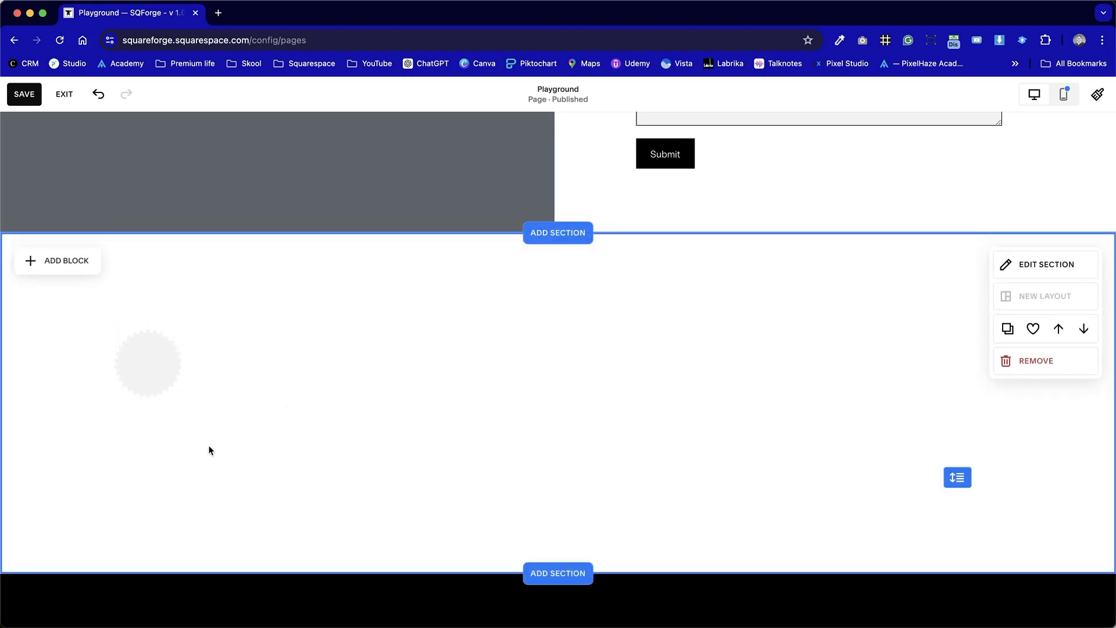
Give the badge a custom hot pink colour
click(151, 368)
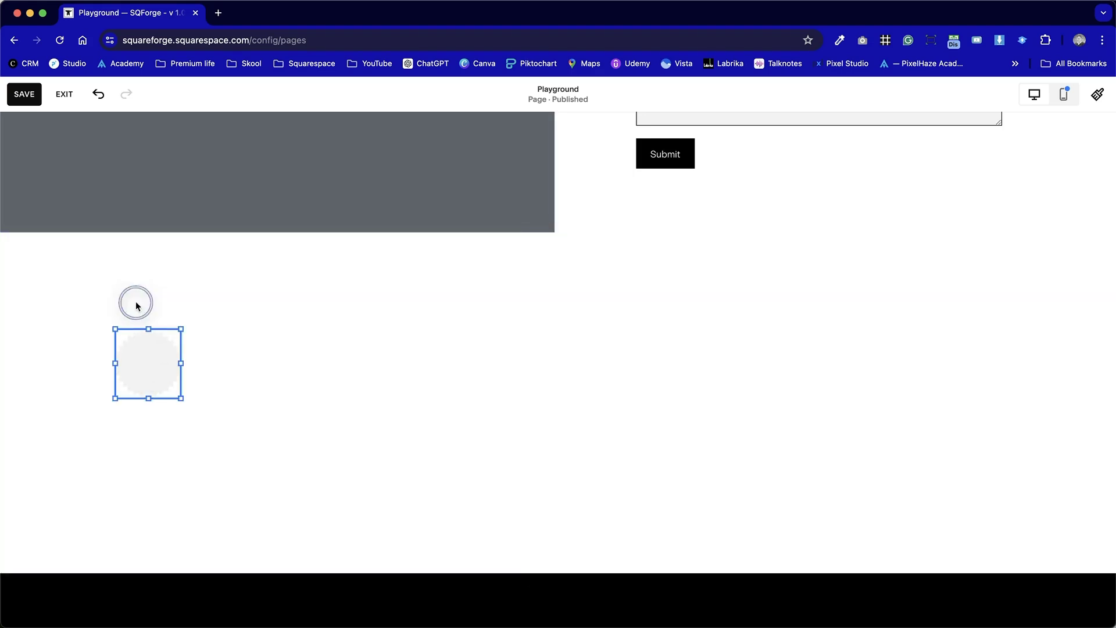
click(131, 301)
click(378, 527)
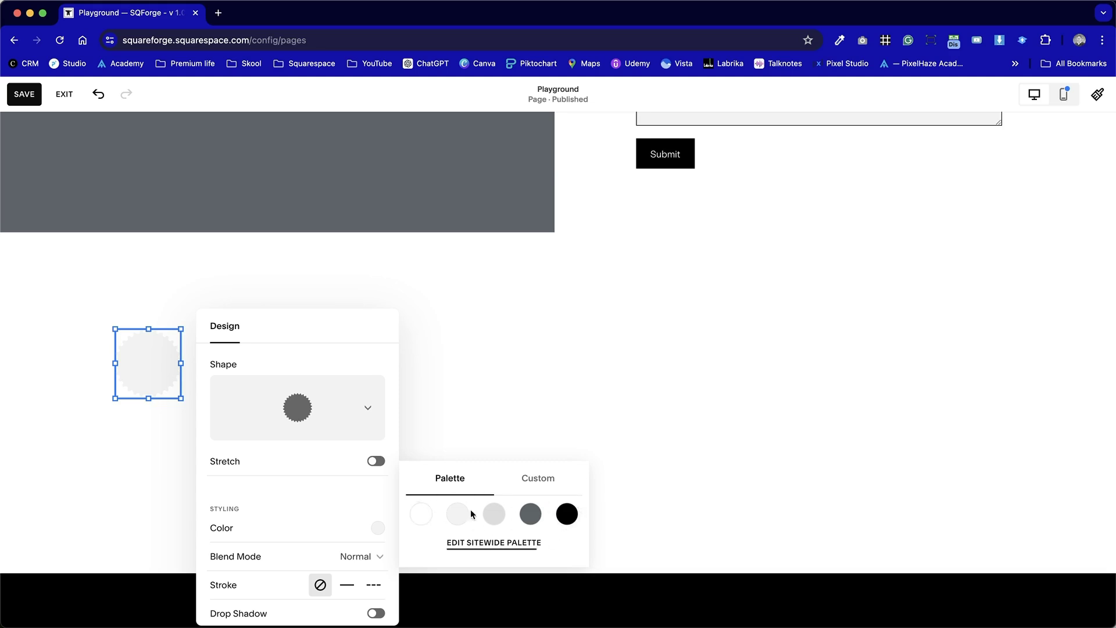
click(534, 483)
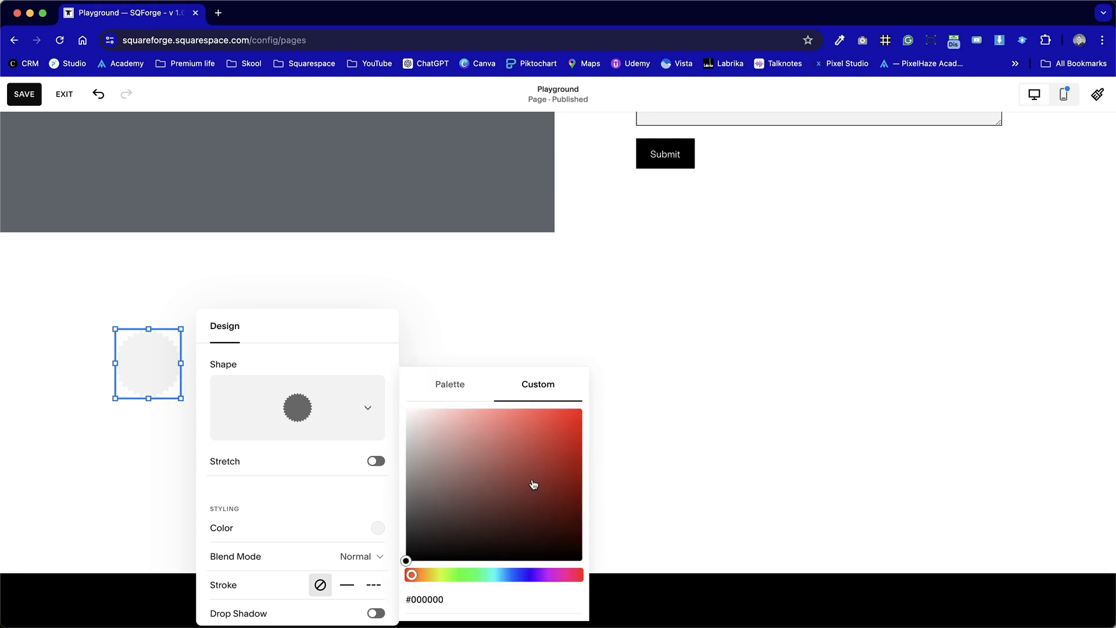
click(571, 573)
drag(572, 398, 583, 384)
click(730, 391)
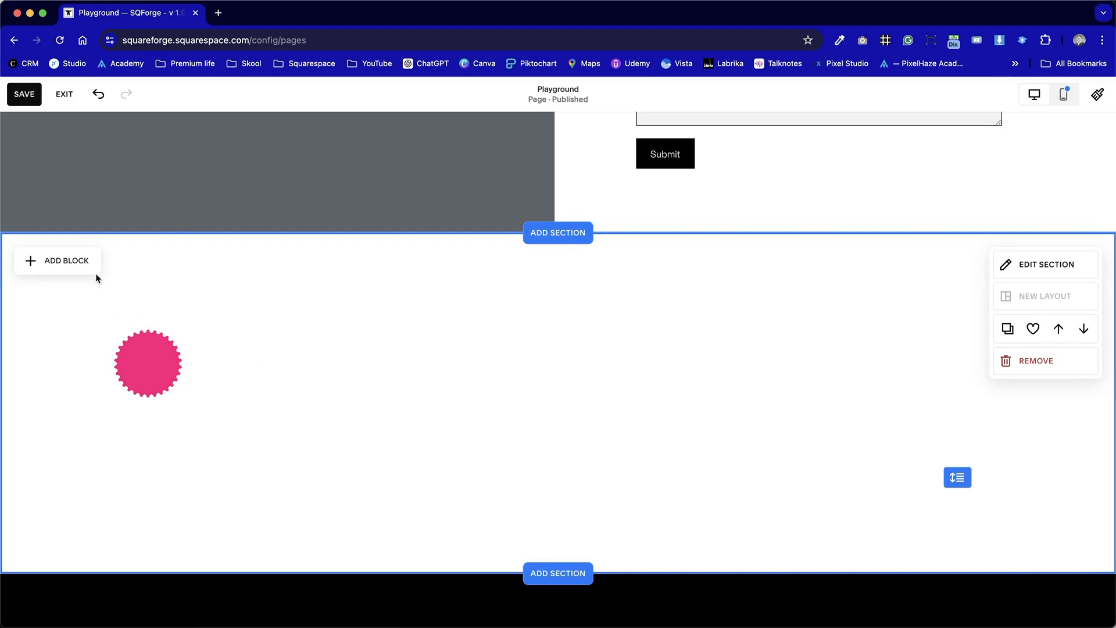
Add a second shape block to the section and narrow it to a one-column vertical bar
click(78, 267)
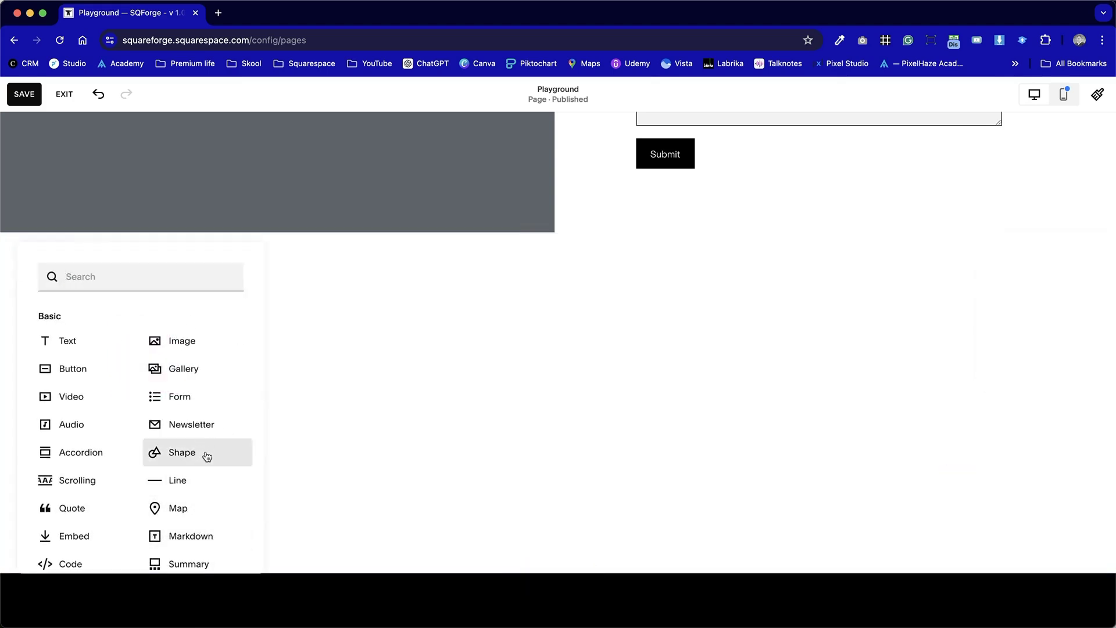
click(201, 461)
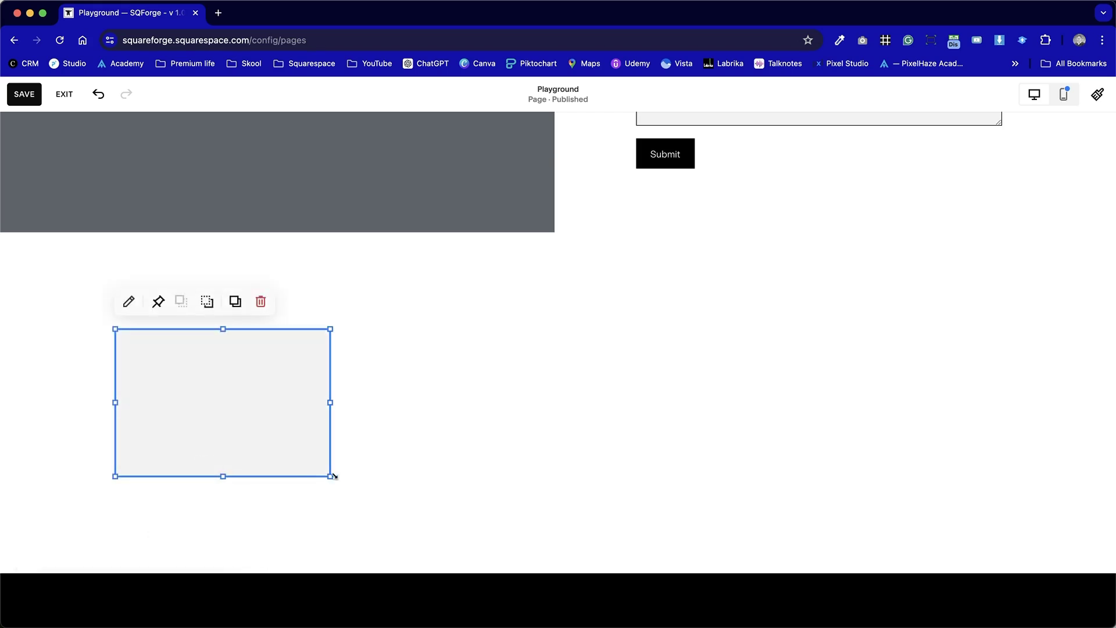
drag(336, 441, 583, 439)
drag(619, 407, 372, 378)
click(396, 456)
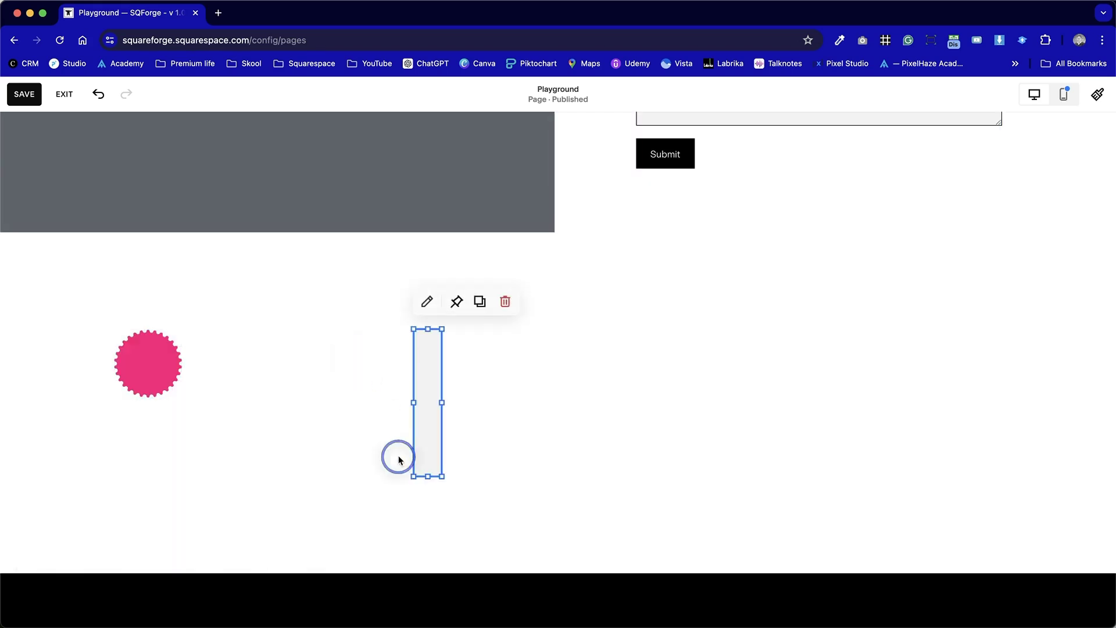
click(437, 388)
mouse_move(443, 401)
mouse_down()
mouse_move(636, 399)
mouse_move(541, 419)
mouse_move(424, 404)
mouse_move(570, 404)
mouse_move(442, 407)
mouse_up()
Move the pink badge to the right half of the section and the vertical bar to the grid's left edge
drag(154, 341, 713, 365)
click(553, 378)
drag(389, 389, 140, 372)
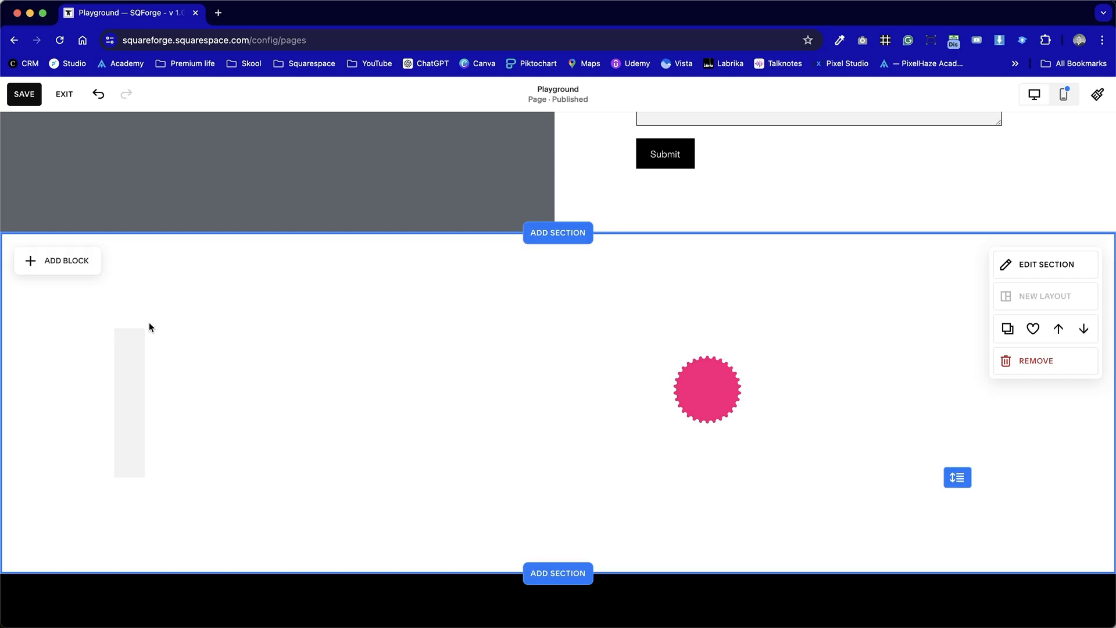
Add a text block directly beside the vertical bar and fill it with a Lorem ipsum paragraph
click(80, 263)
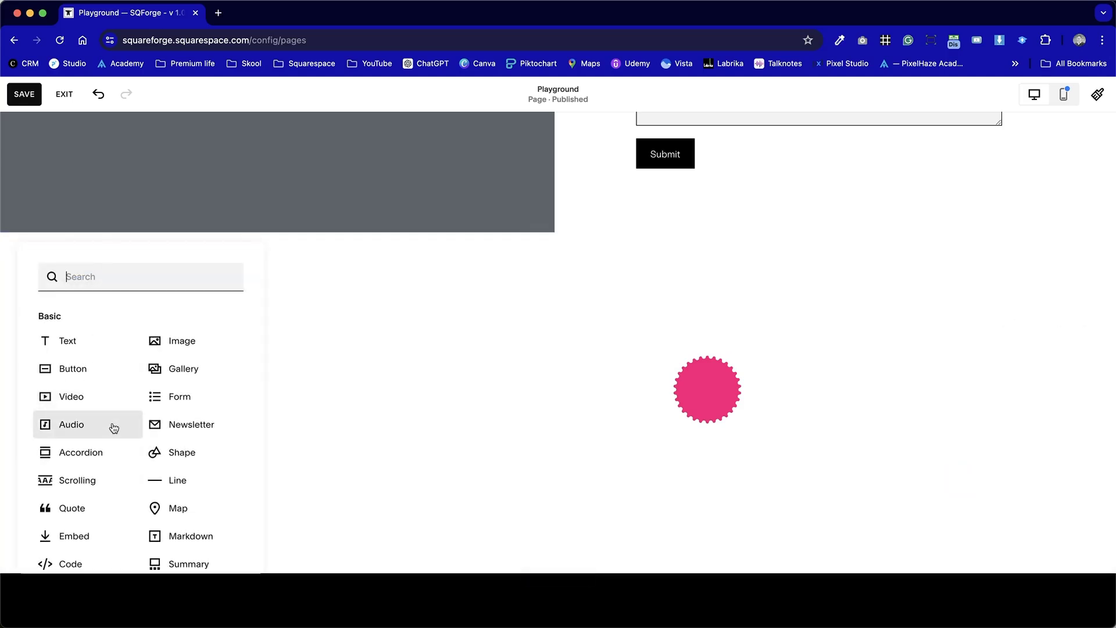
click(69, 342)
drag(180, 350, 227, 351)
click(202, 338)
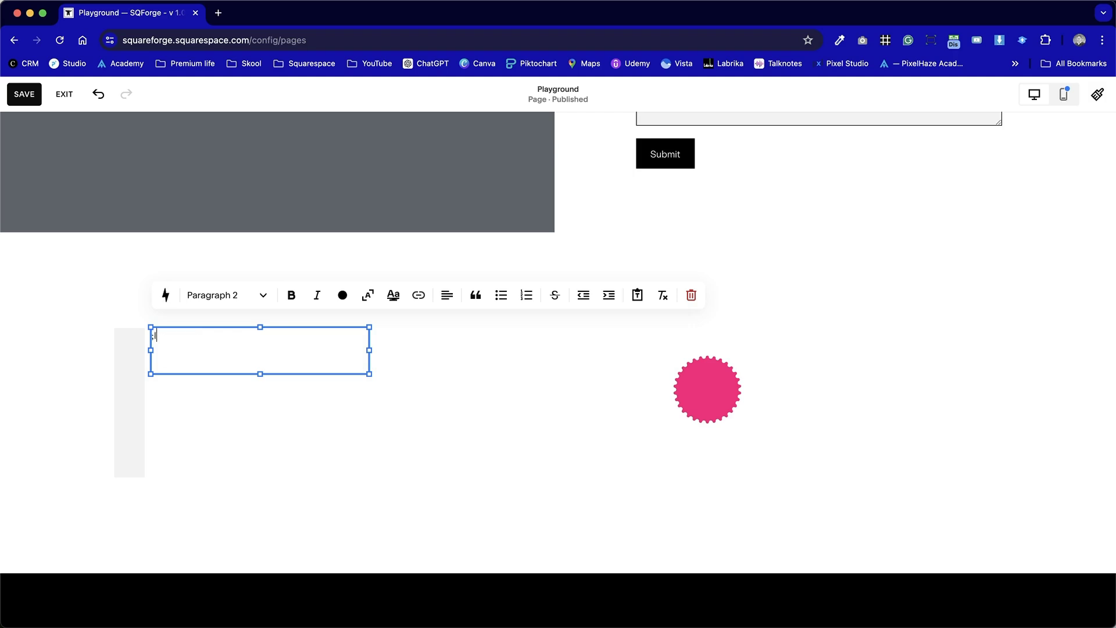
text(Lorem ipsum dolor sit amet, consectetur adipiscing elit, sed do eiusmod tempor incididunt ut labore et dolore magna aliqua. Ut enim ad minim veniam, quis nostrud exercitation ullamco laboris nisi ut aliquip ex ea commodo consequat. Duis aute irure dolor in reprehenderit in voluptate velit esse cillum dolore eu fugiat nulla pariatur. Excepteur sint occaecat cupidatat non proident, sunt in culpa qui officia deserunt mollit anim id est laborum.)
key(Escape)
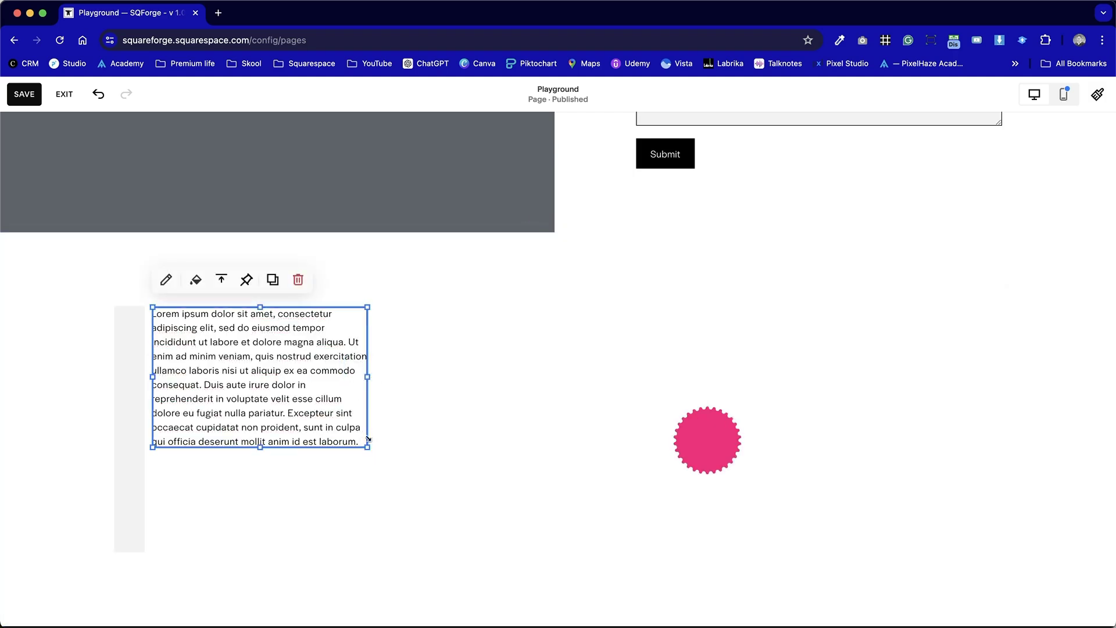
Widen the text block almost to the section's middle, trim its empty height, and shorten the bar to the same height
drag(369, 449, 525, 429)
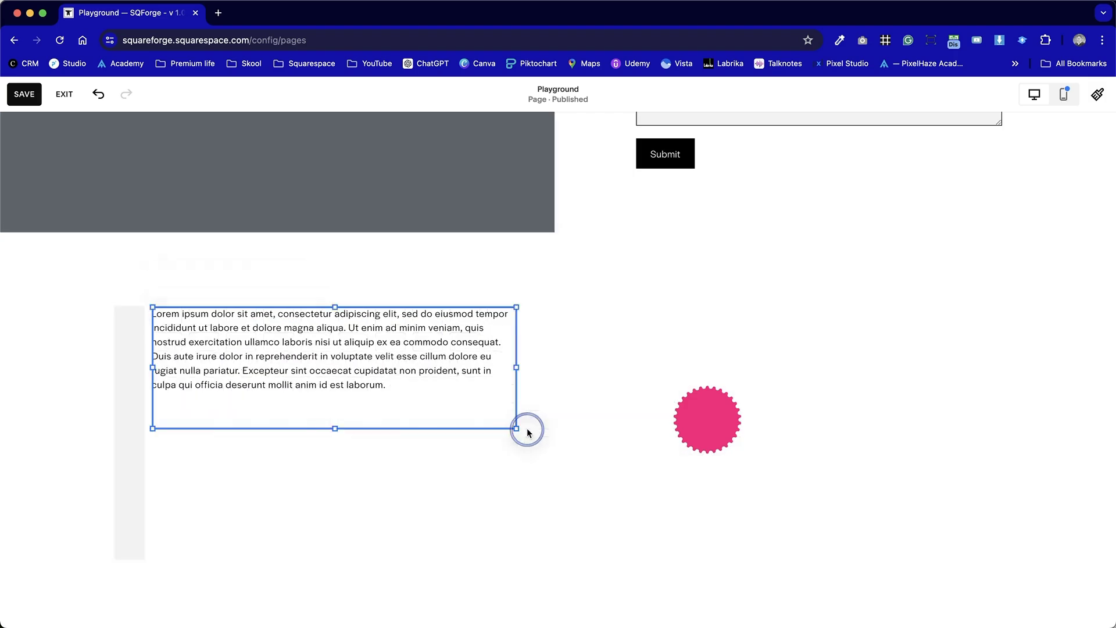
click(114, 486)
drag(130, 559, 130, 432)
click(329, 427)
drag(329, 426, 331, 401)
click(125, 382)
drag(131, 429, 129, 404)
click(221, 444)
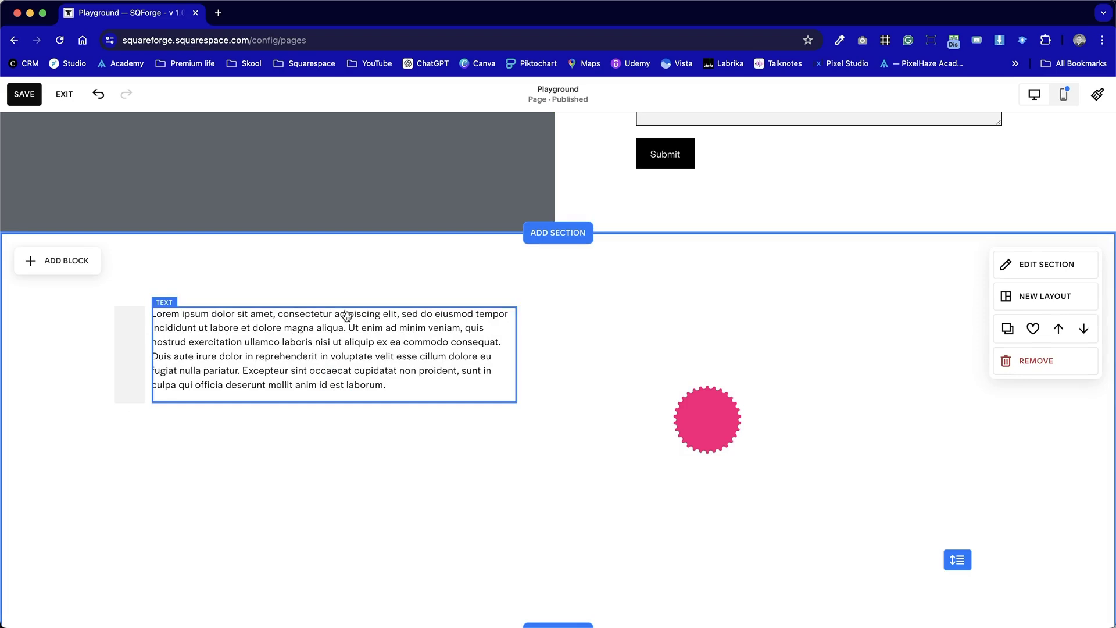
Shorten the pink badge's block and reduce the section's grid to 4 rows
drag(957, 560, 957, 451)
click(692, 431)
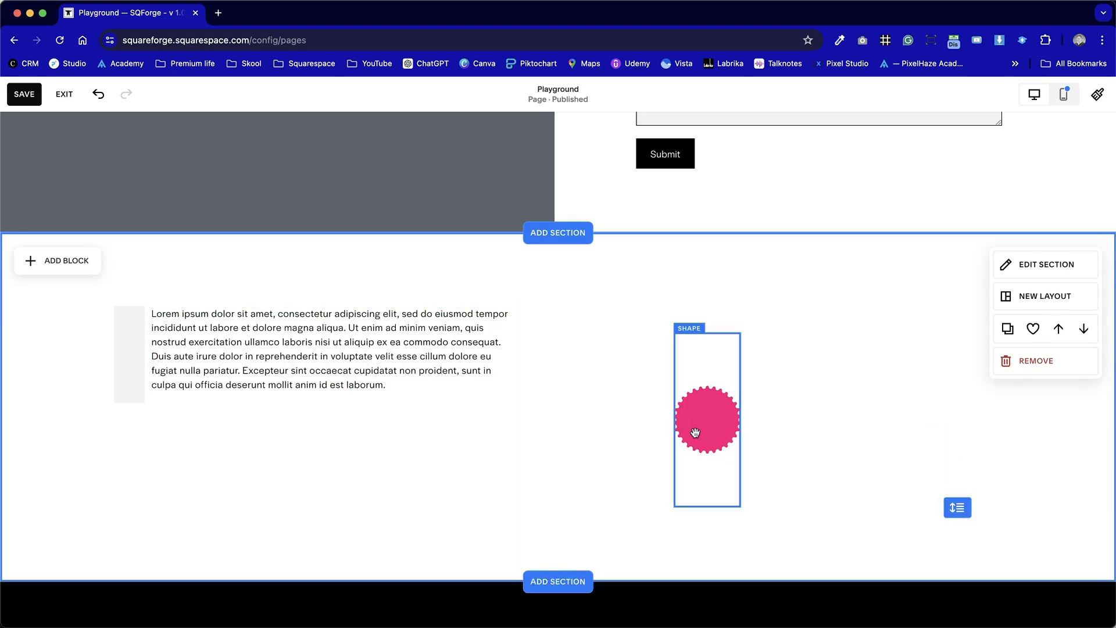
drag(710, 481, 727, 385)
drag(954, 513, 957, 372)
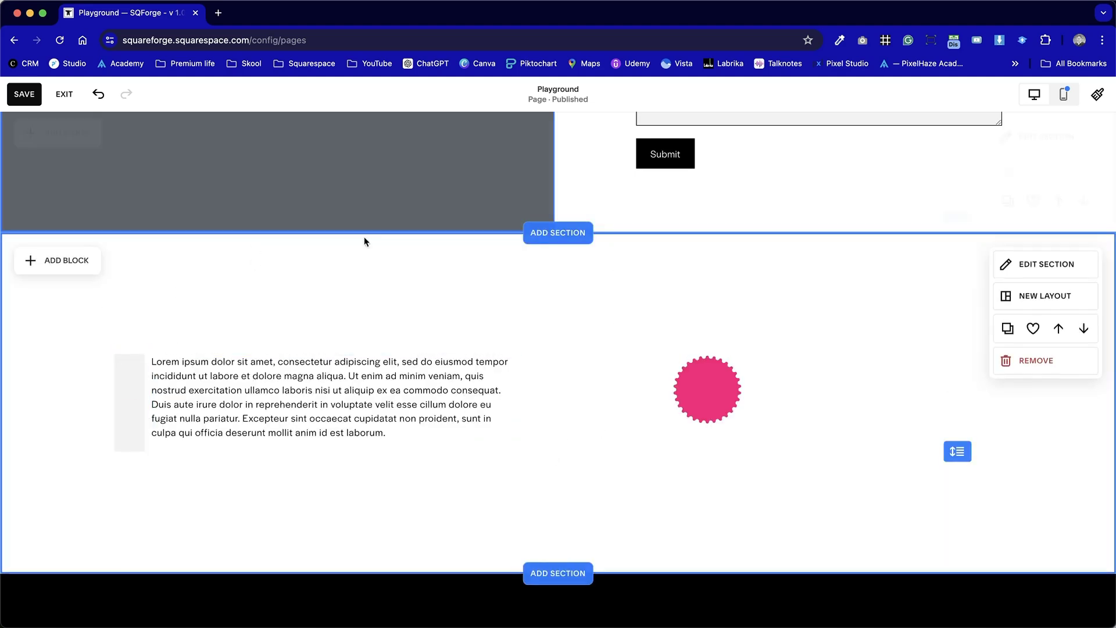
Try the text block one grid column further from the bar and return it to its place beside the bar
click(333, 401)
drag(265, 415, 299, 416)
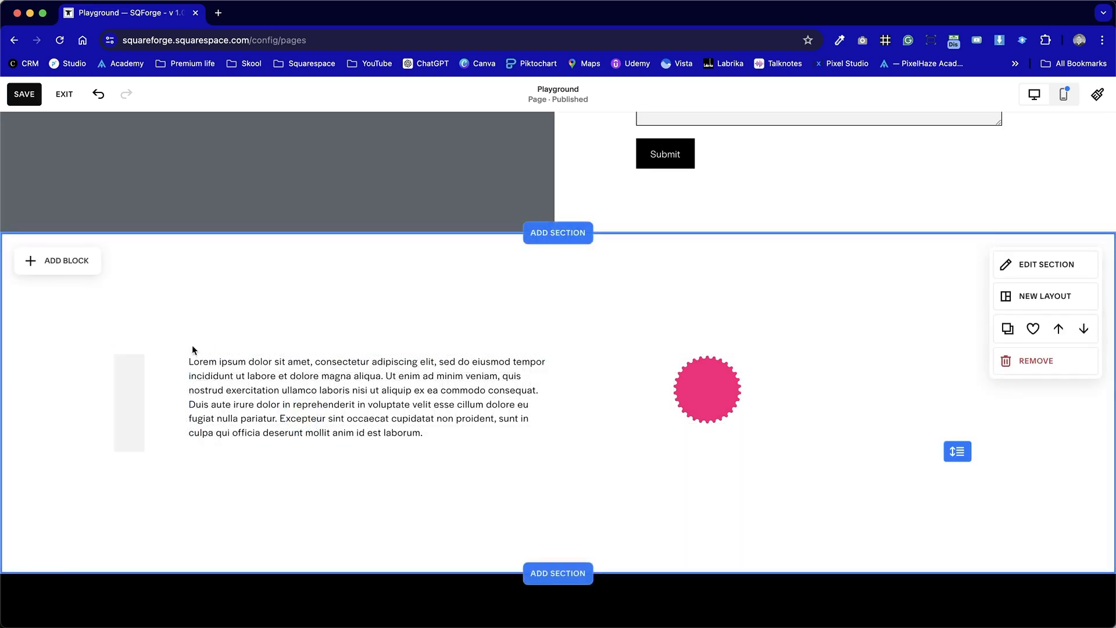
click(383, 389)
mouse_move(383, 389)
mouse_down()
mouse_move(331, 389)
mouse_move(360, 390)
mouse_up()
click(368, 512)
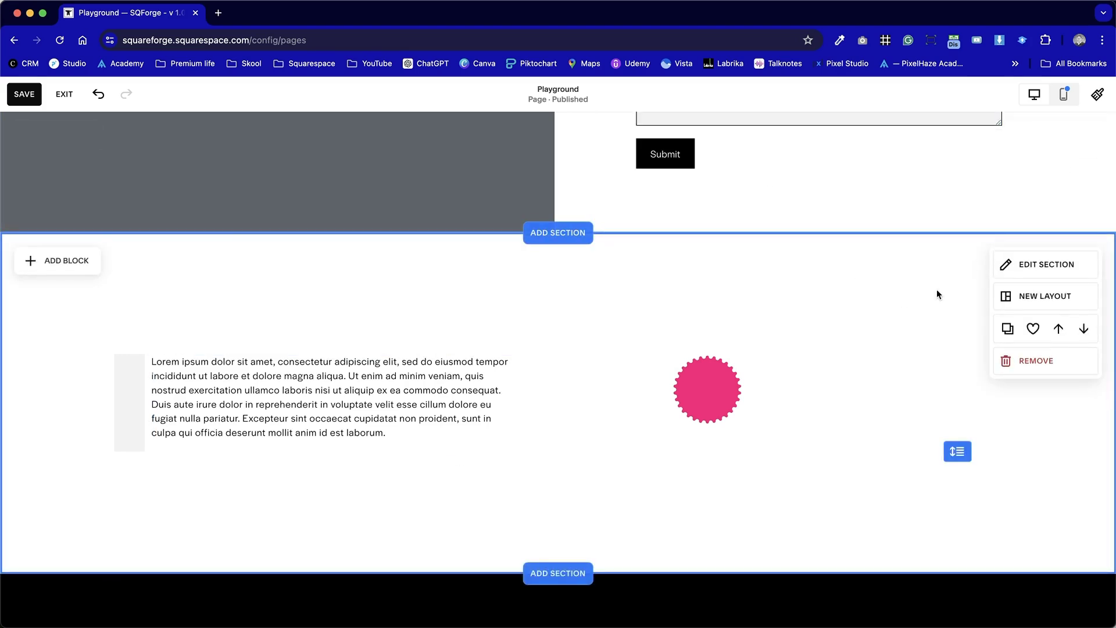
Try a custom horizontal grid gap of 50 for the section and settle on 30
click(1050, 271)
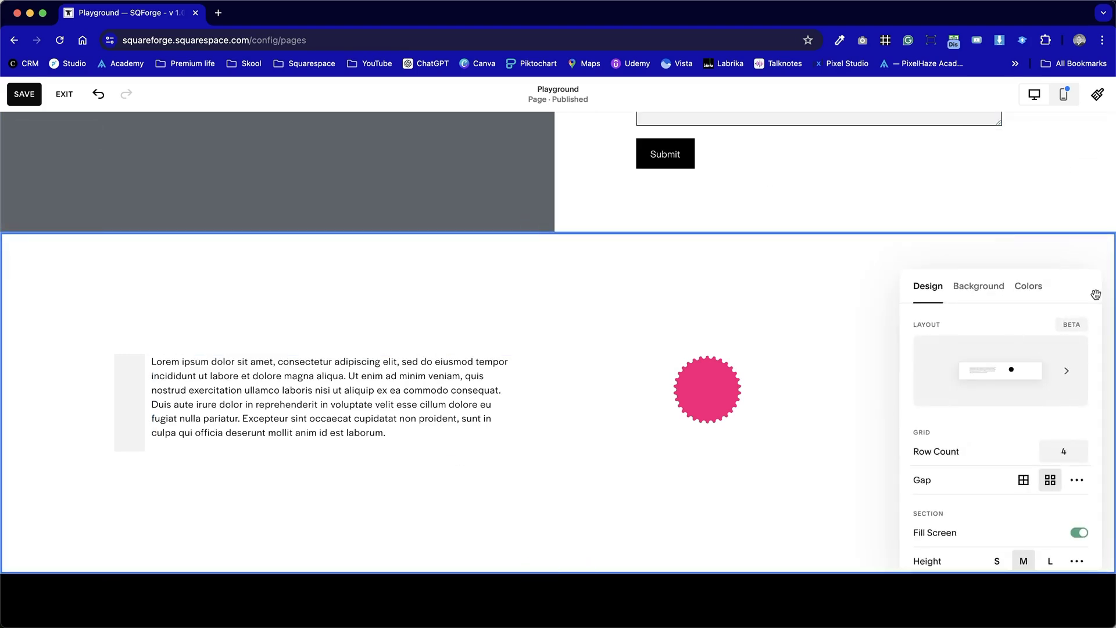
drag(1027, 290, 790, 277)
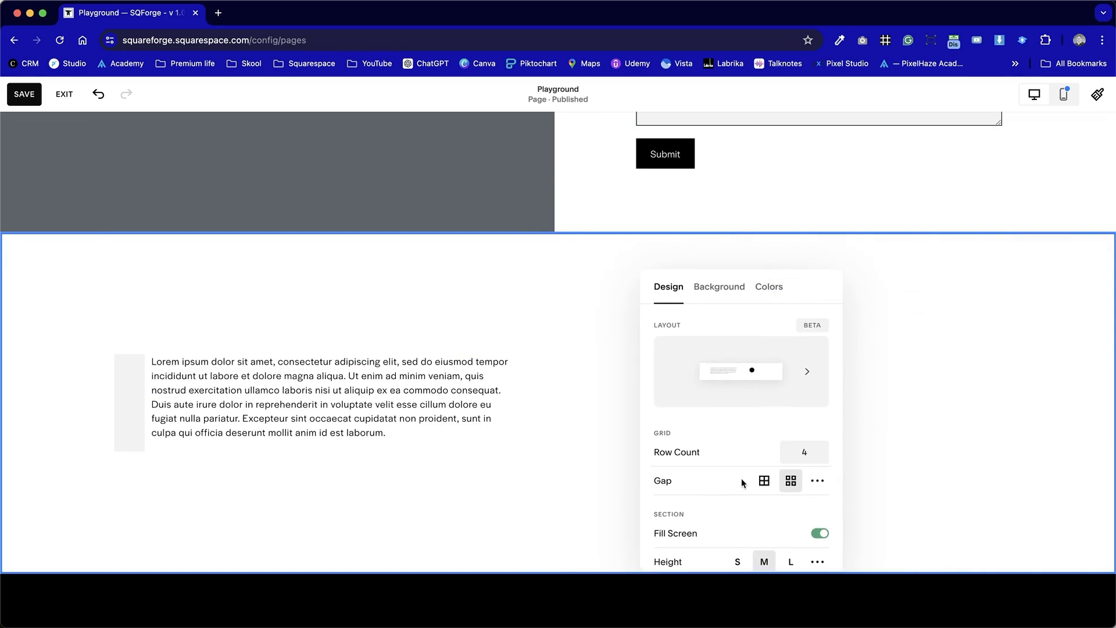
click(817, 480)
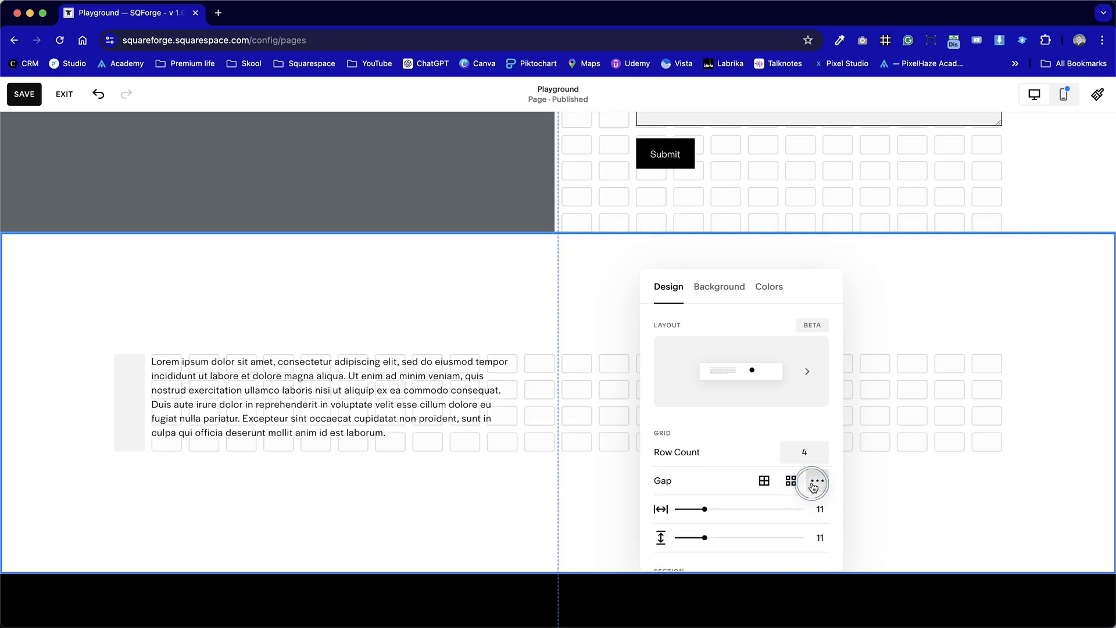
scroll(758, 509, down, 2)
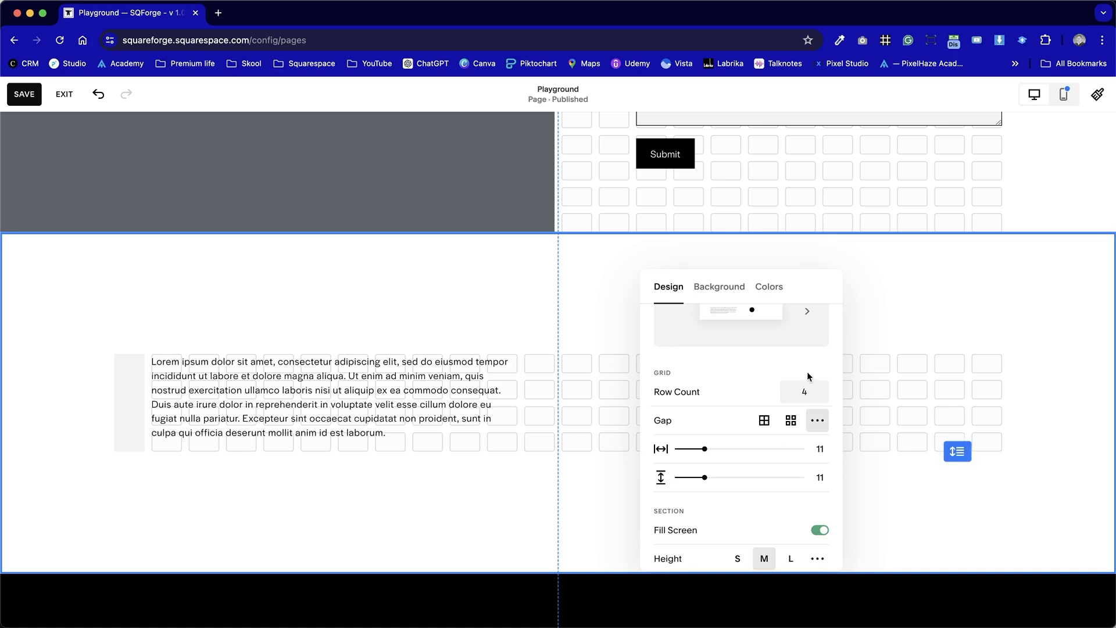
drag(705, 449, 858, 428)
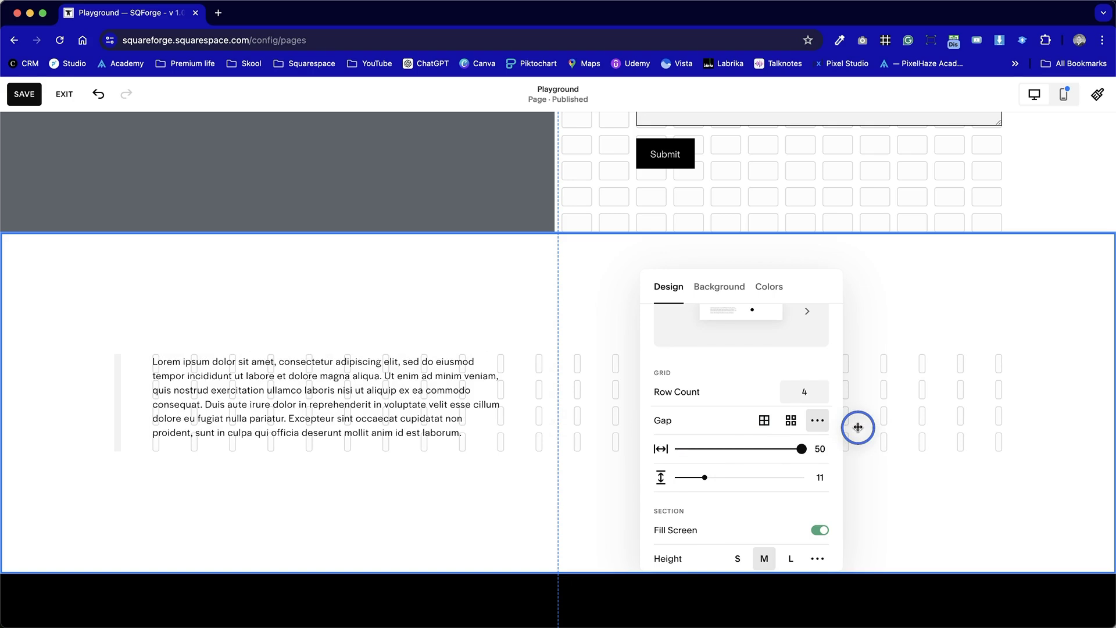
drag(859, 427, 752, 429)
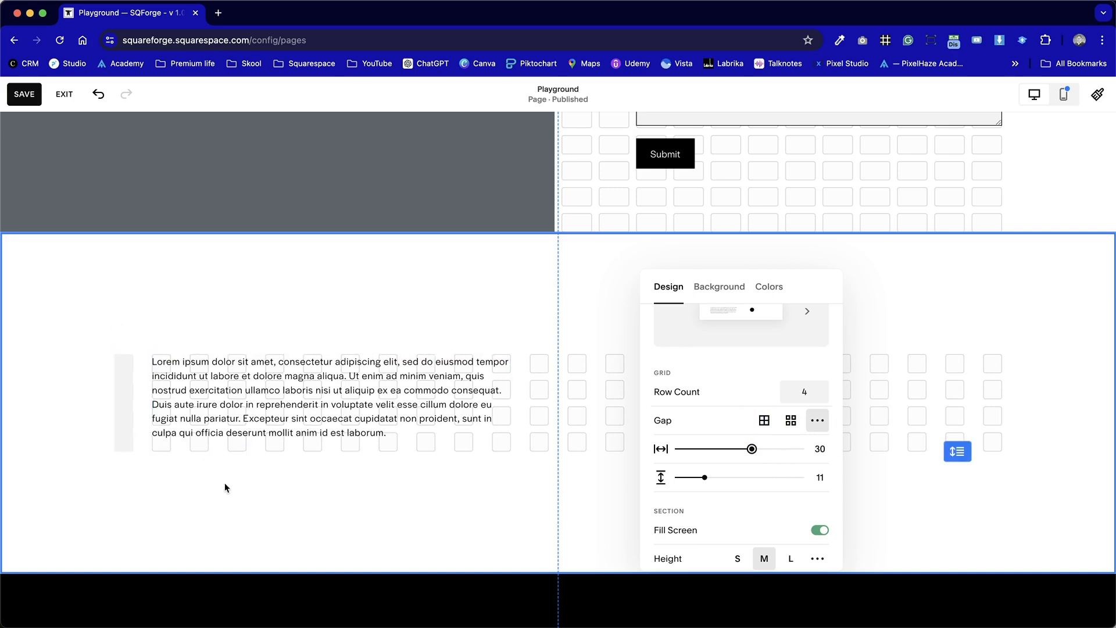
click(261, 499)
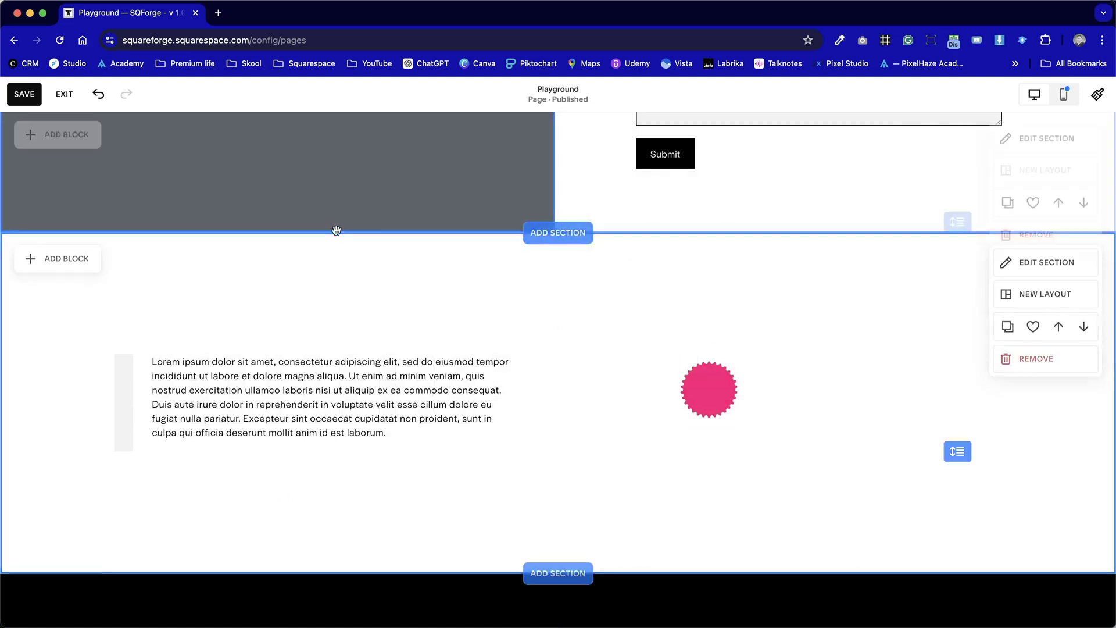
Move the pink badge closer to the text block, just past the section's centre line
scroll(526, 374, up, 2)
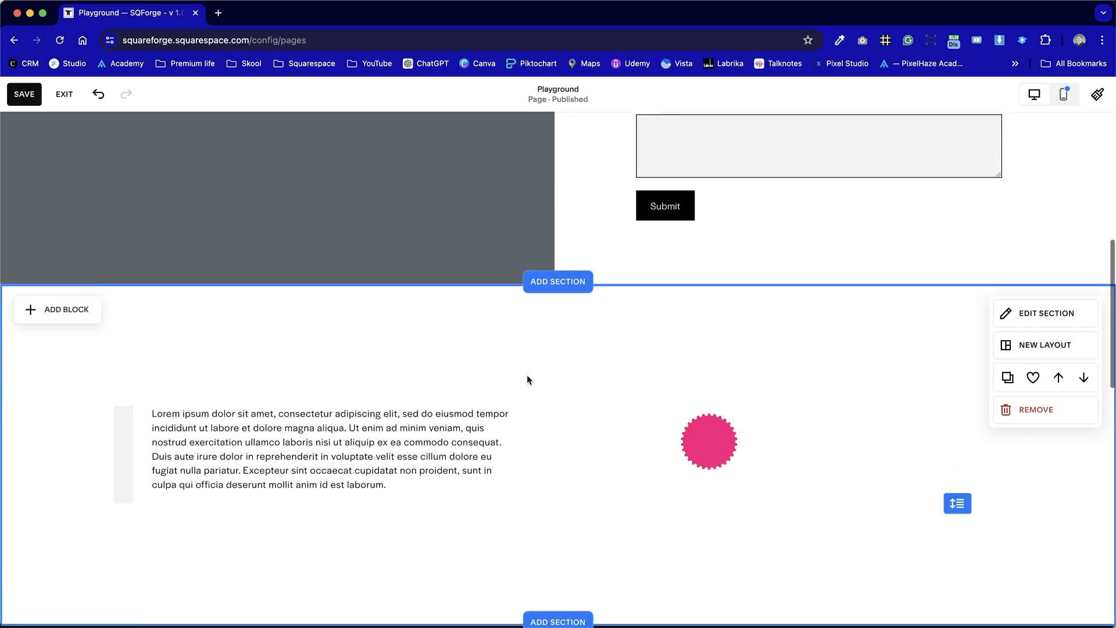
drag(710, 449, 596, 449)
scroll(643, 369, up, 3)
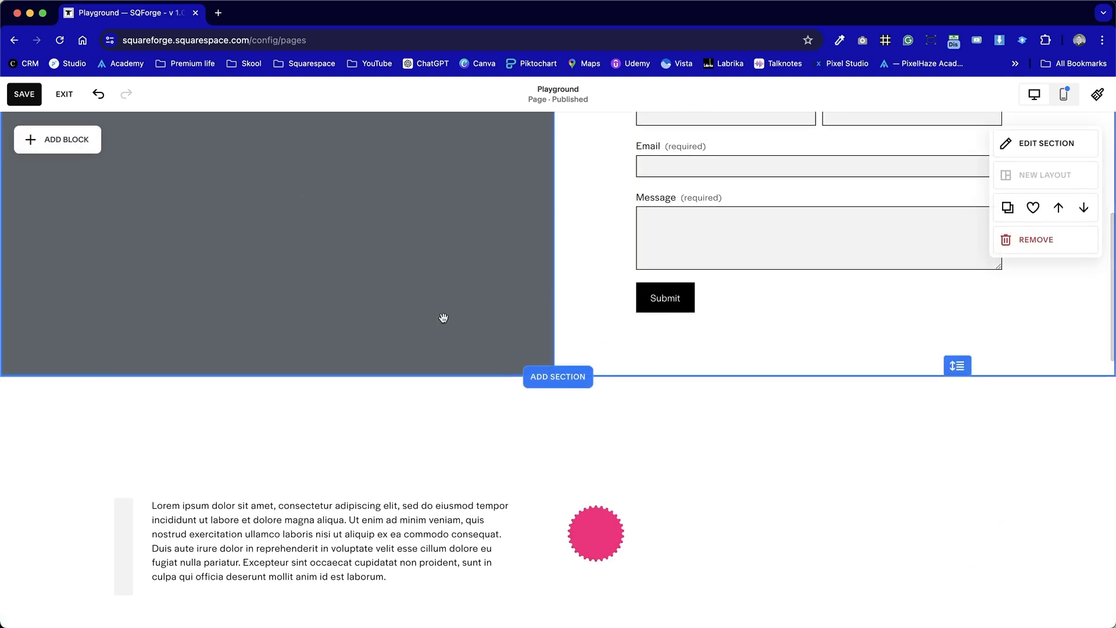
scroll(450, 532, down, 3)
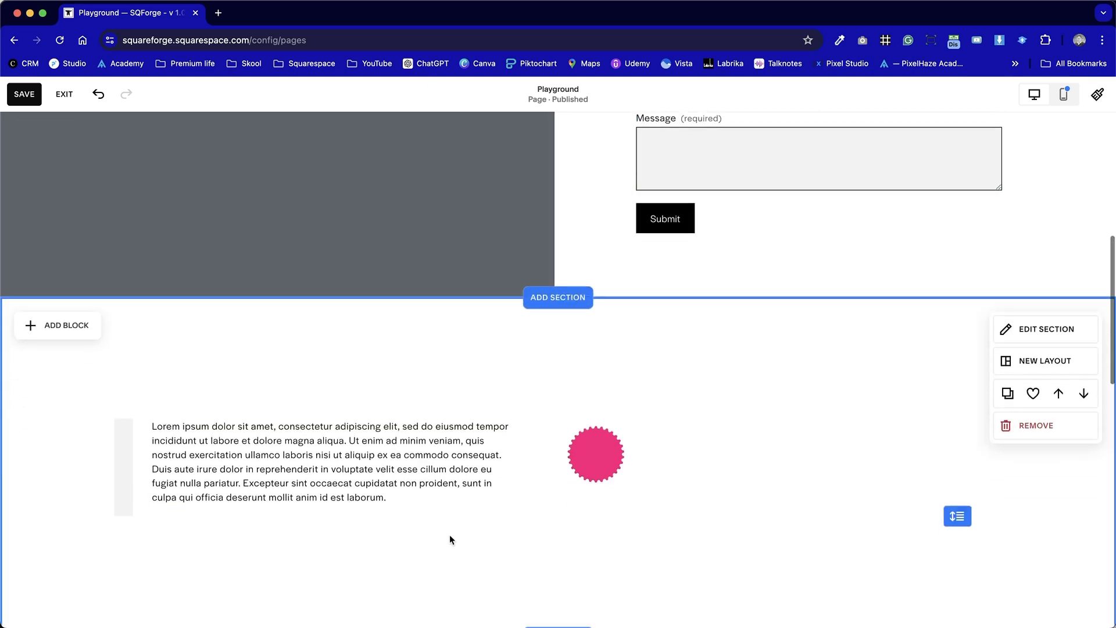
scroll(457, 538, down, 2)
drag(433, 517, 107, 395)
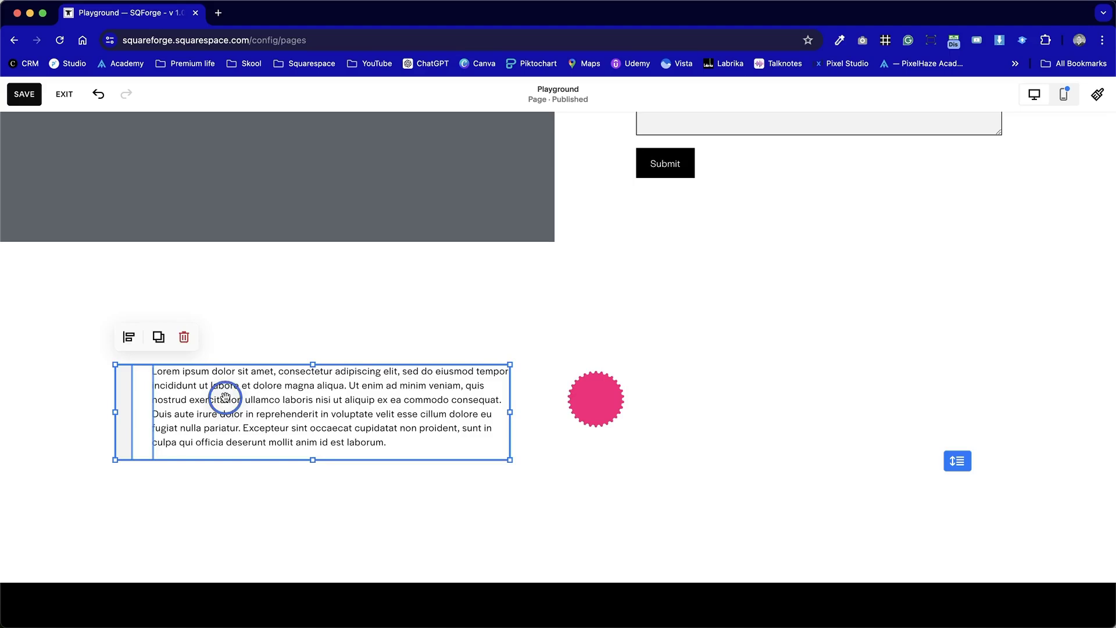
click(251, 316)
click(295, 434)
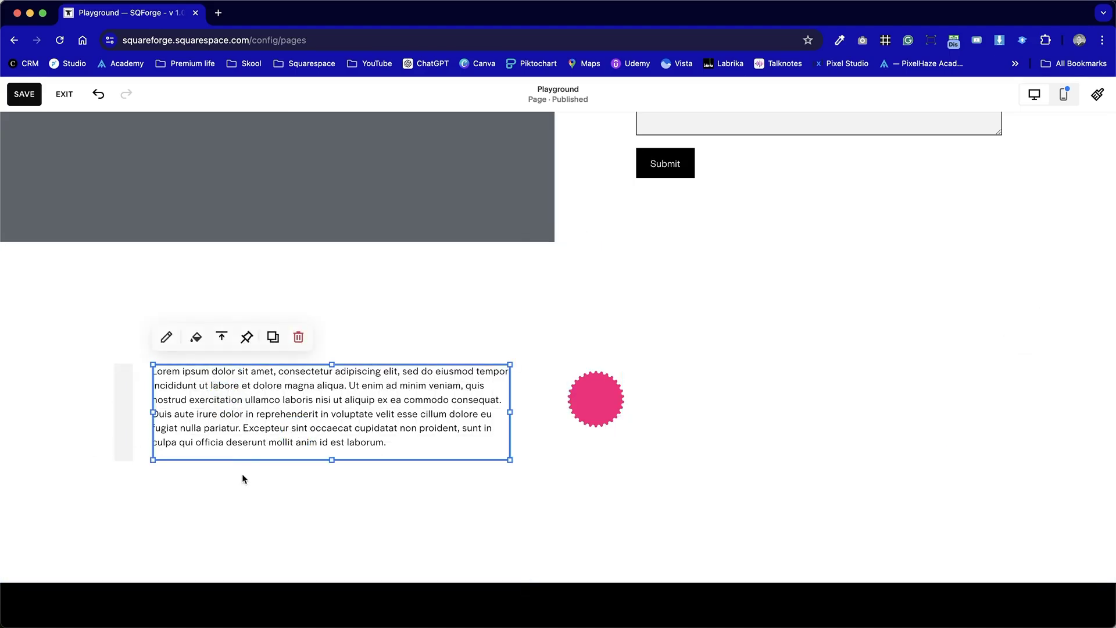
click(79, 436)
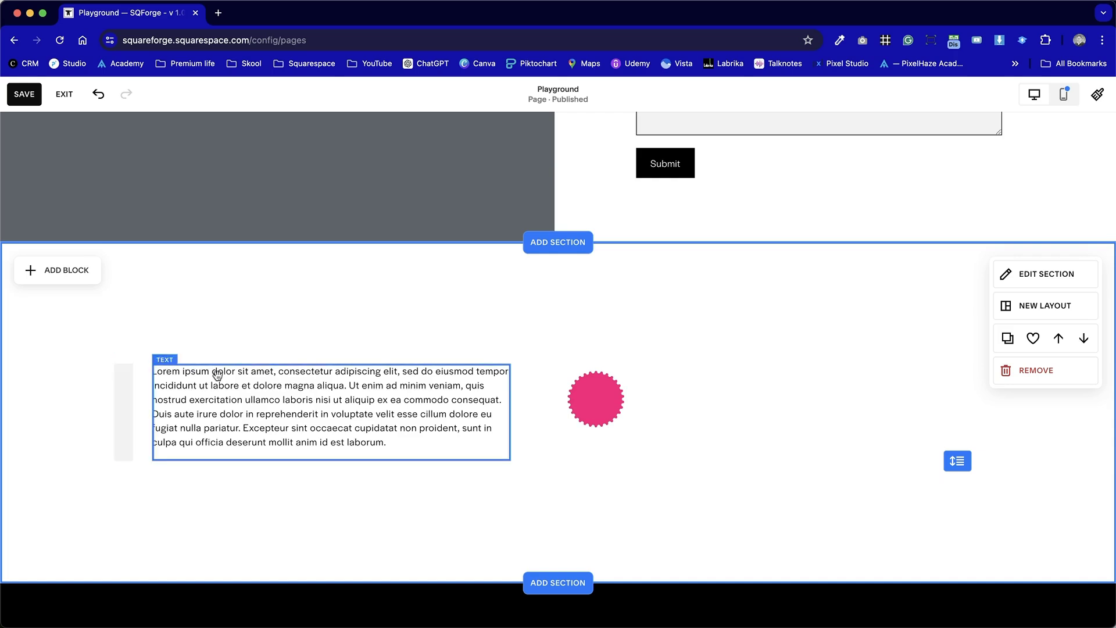
Align the Lorem ipsum text vertically to the middle of its block
click(185, 437)
mouse_move(221, 337)
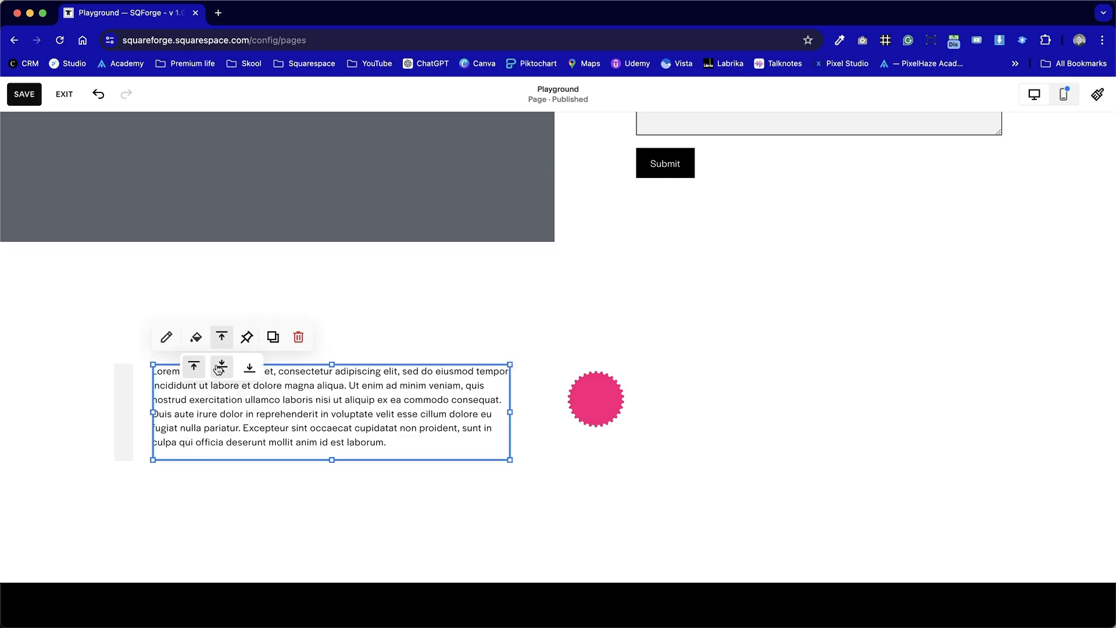
click(222, 368)
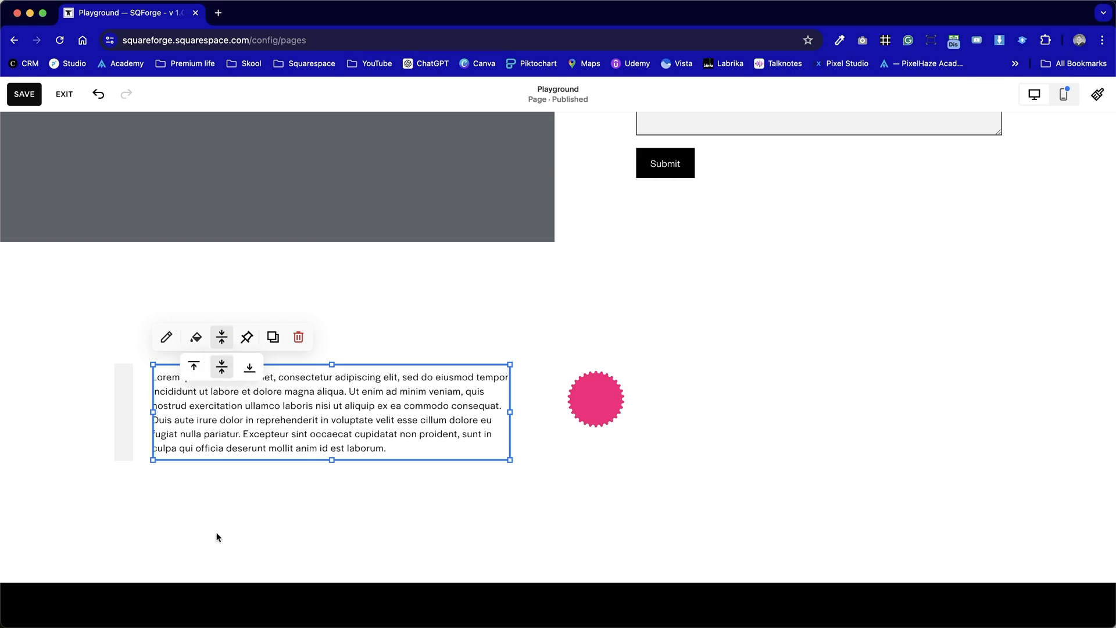
click(218, 559)
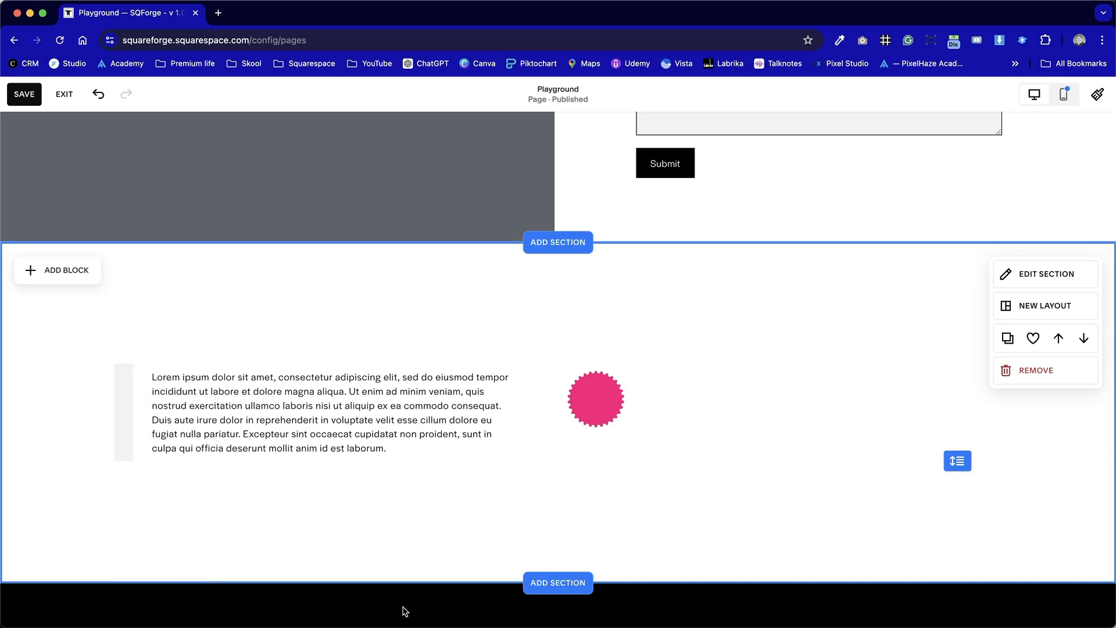
Shorten the Lorem ipsum text to end at "voluptate velit." and start a new paragraph at "Ut enim ad minim veniam"
click(425, 470)
click(370, 393)
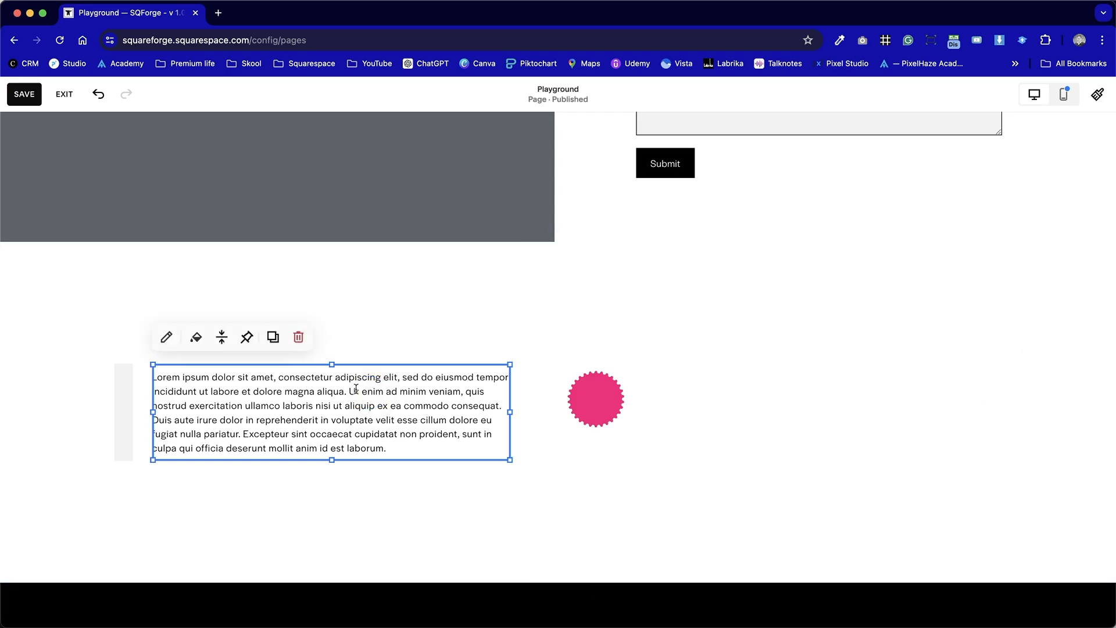
click(351, 391)
drag(400, 452, 398, 419)
text(/)
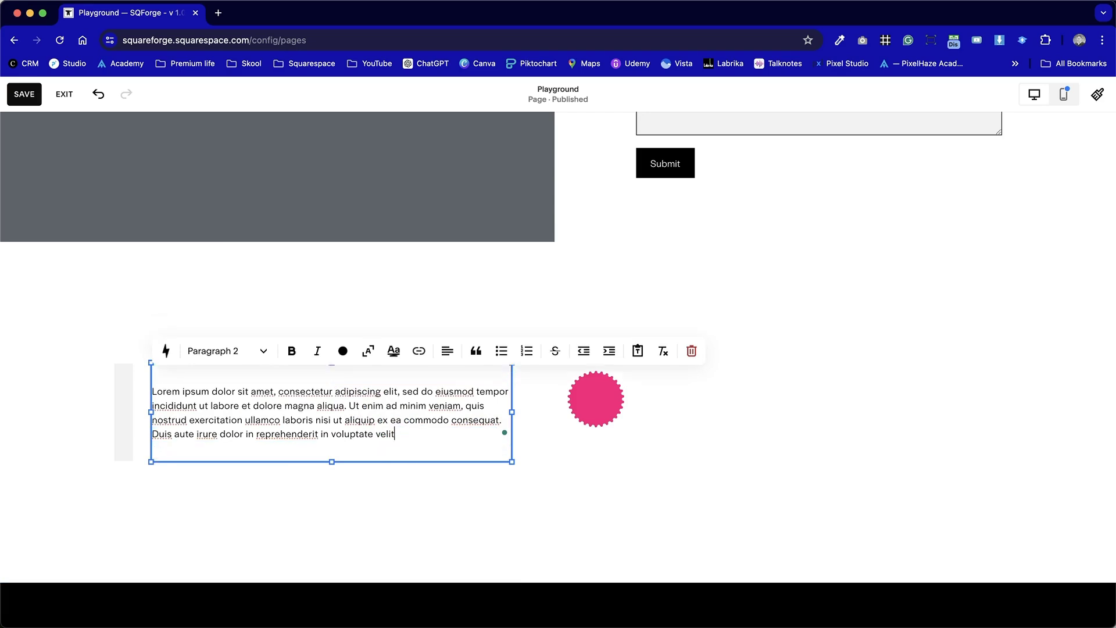
click(350, 405)
key(Return)
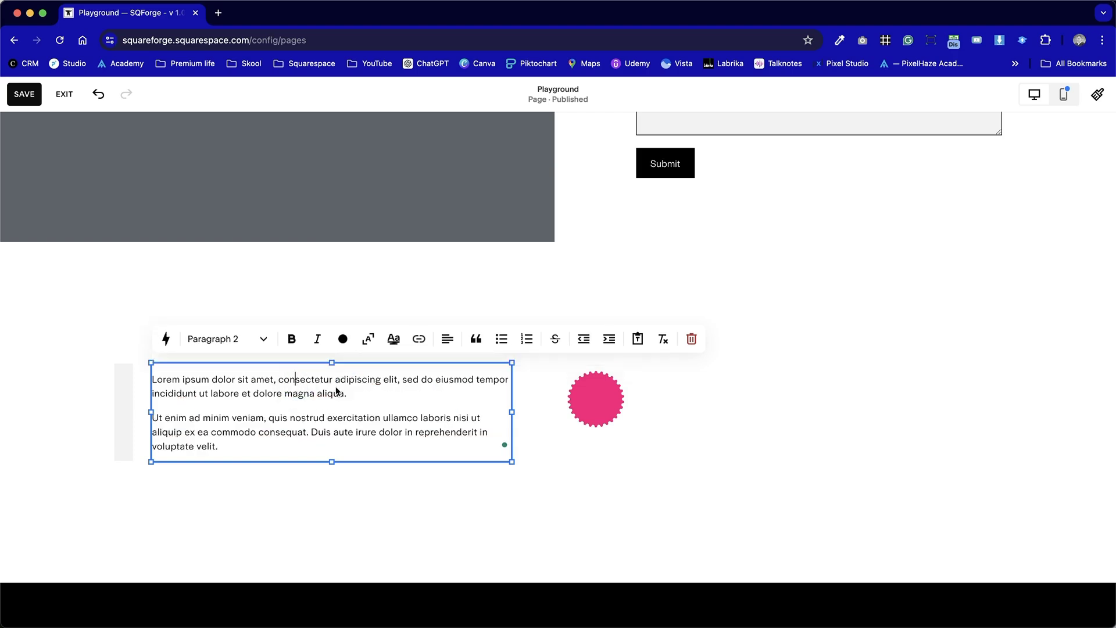
Make the text block's first paragraph, ending in "magna aliqua.", bold
drag(349, 393, 155, 349)
click(291, 339)
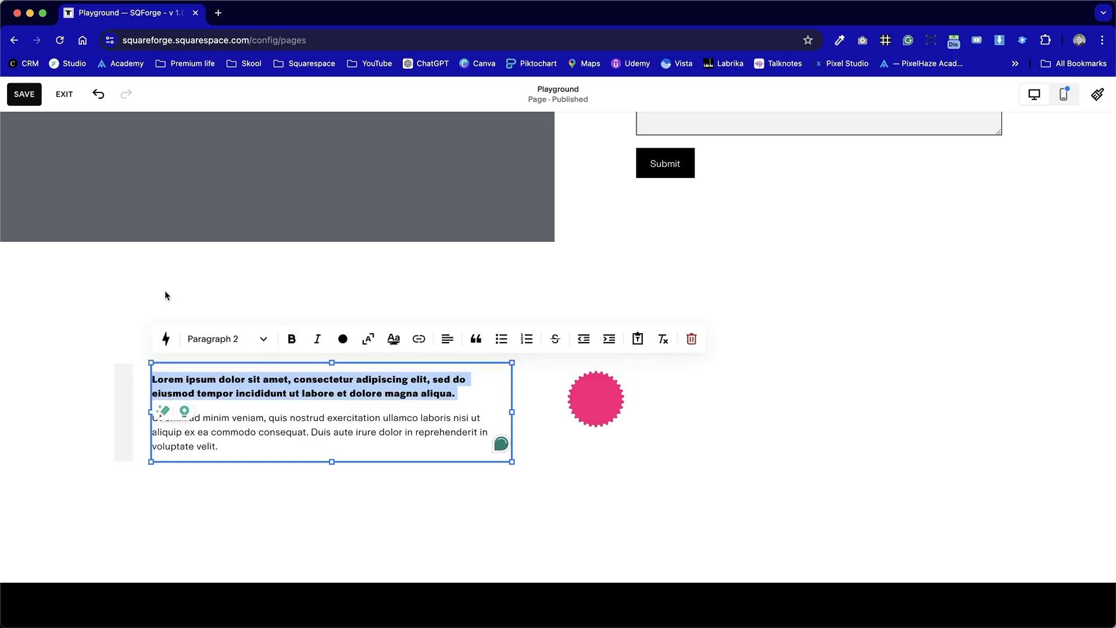
click(157, 302)
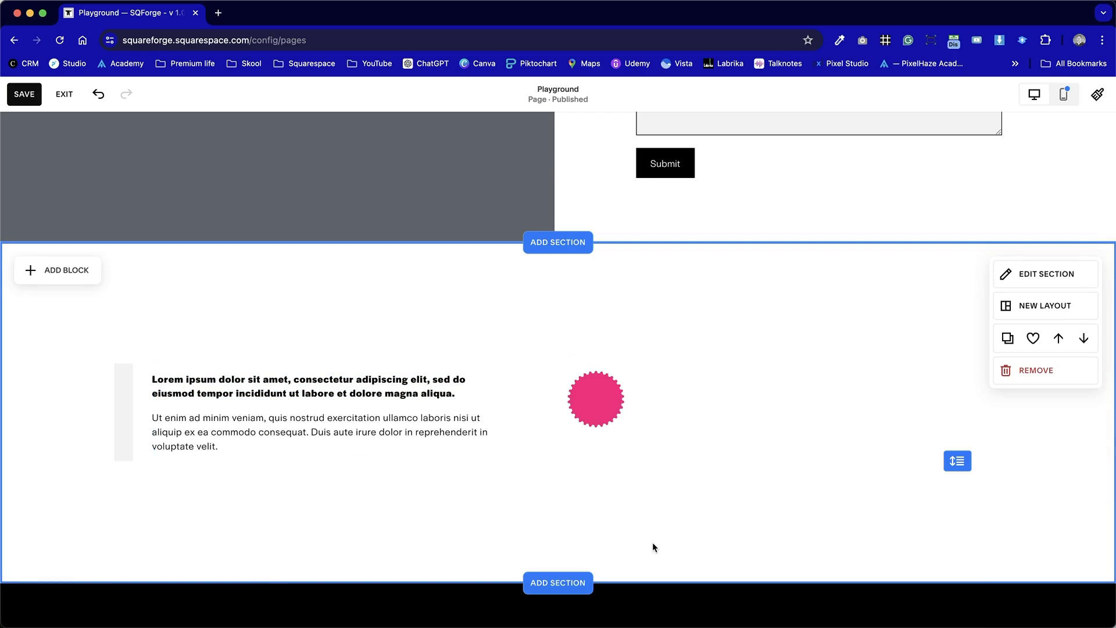
Duplicate the bar and text block together and place the copies directly below the originals
click(203, 445)
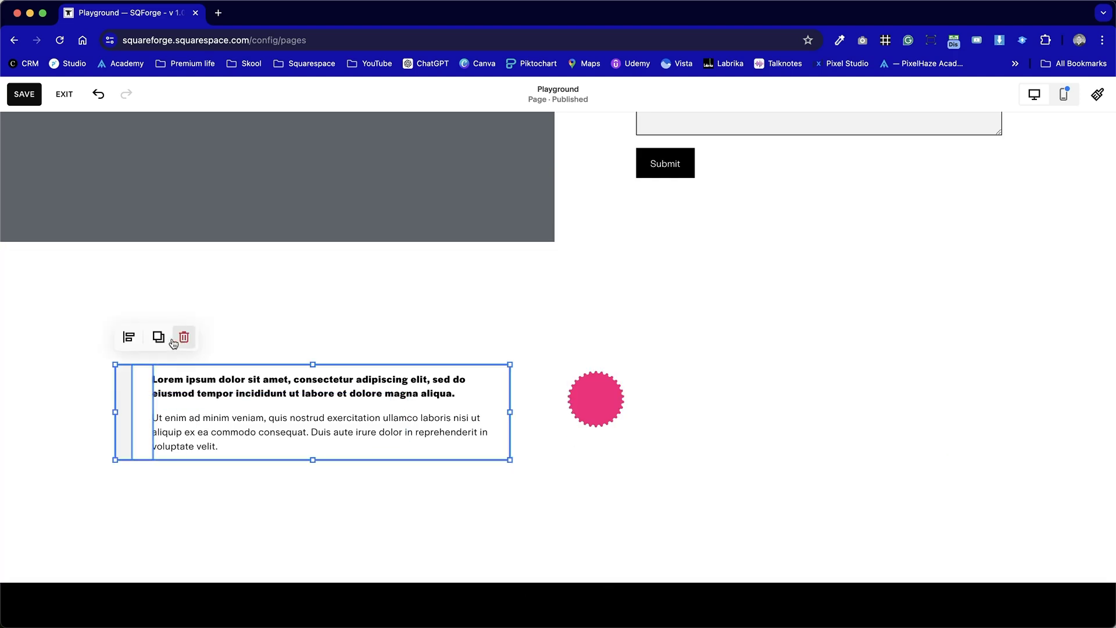
key(super+d)
click(326, 435)
drag(326, 435, 291, 518)
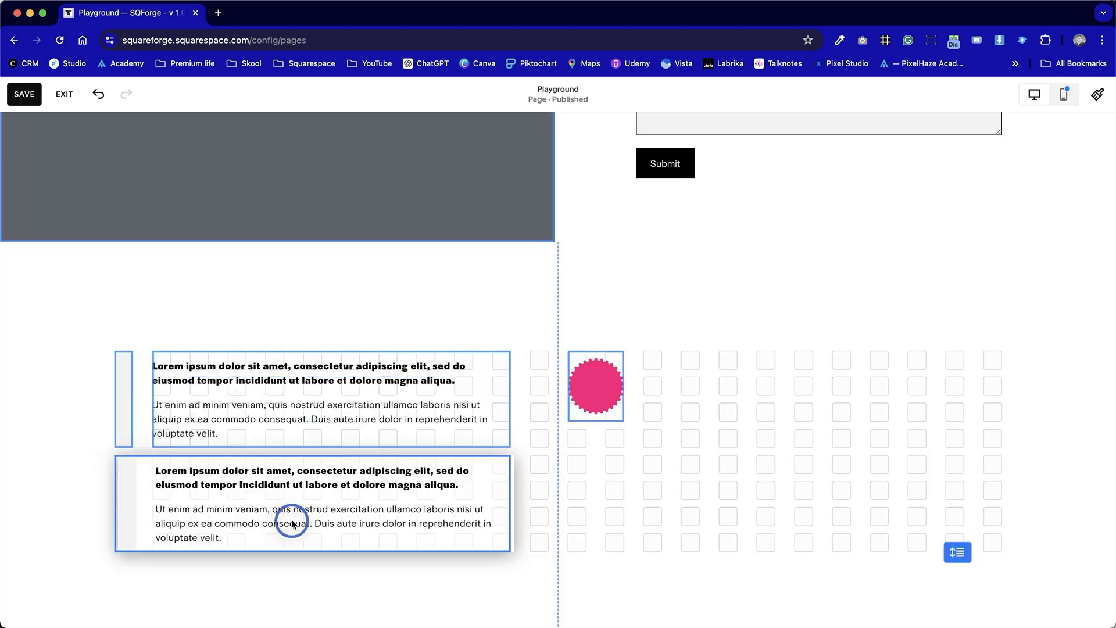
click(568, 523)
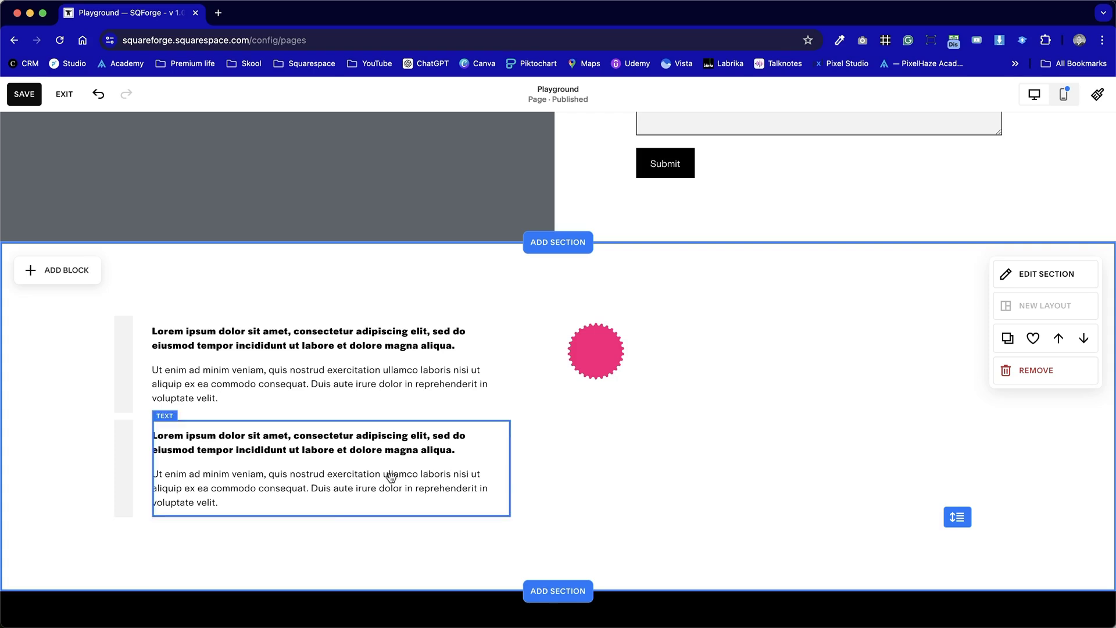
Extend the lower text block and its bar downward by one grid row each
click(353, 511)
drag(332, 514, 333, 541)
click(630, 504)
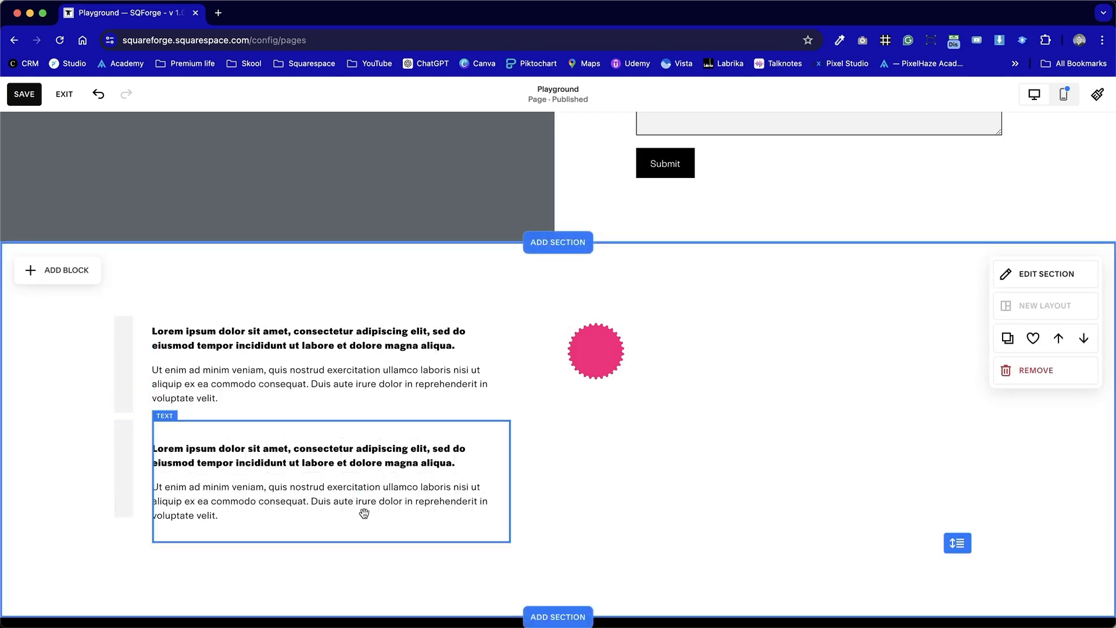
click(124, 515)
drag(123, 515, 122, 541)
click(279, 529)
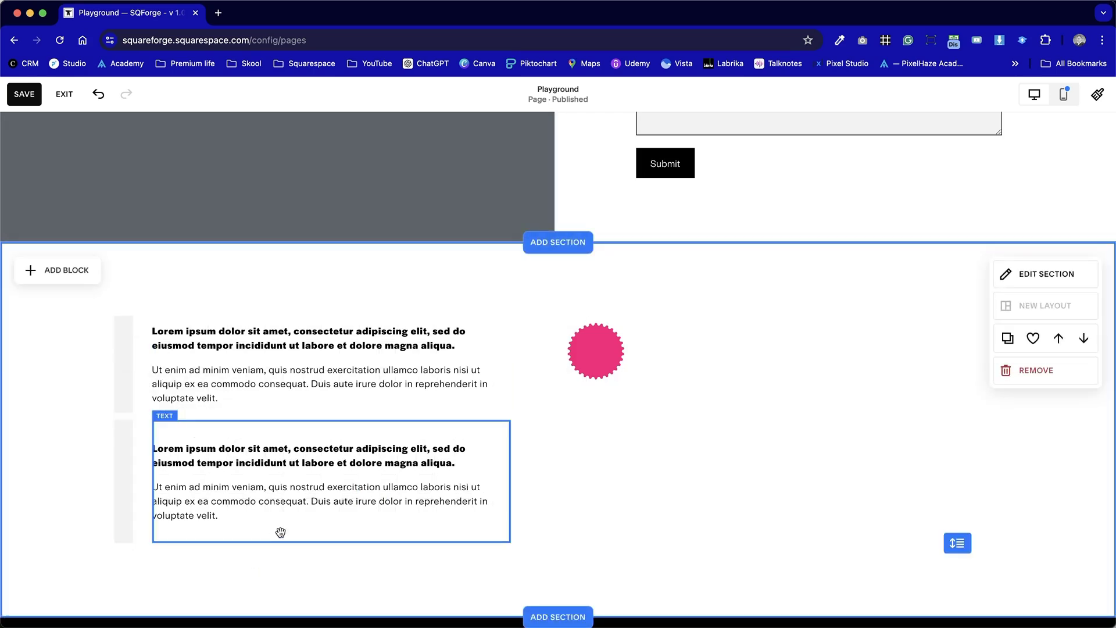
Try using a duplicate of the lower bar, widened over the lower text block, as its background and open its shape settings
click(119, 470)
click(180, 391)
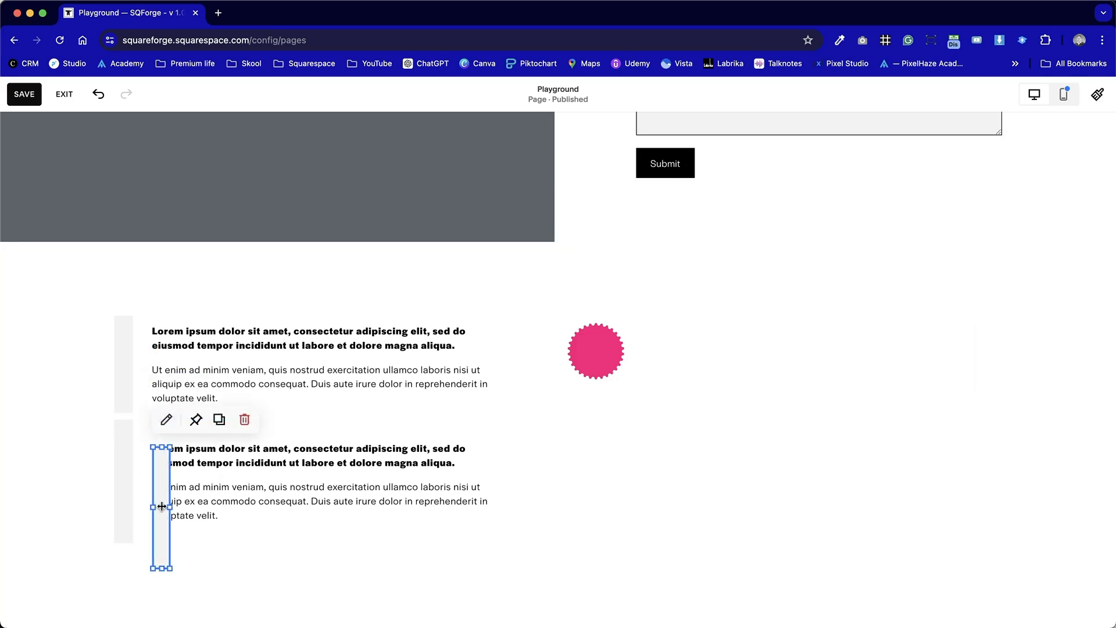
drag(165, 519, 511, 486)
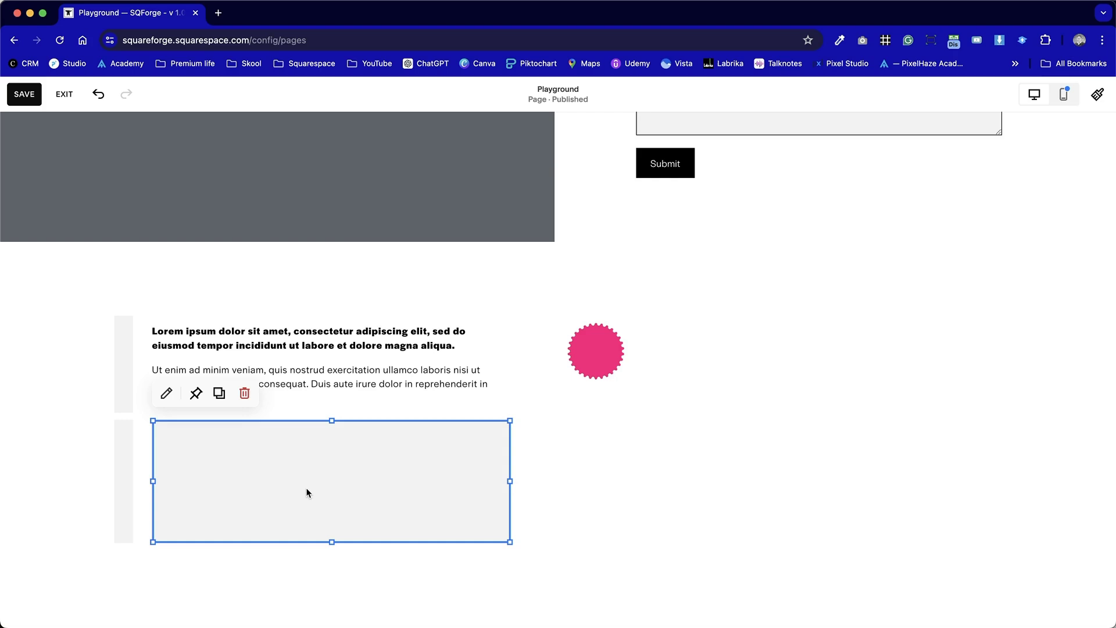
click(600, 491)
drag(417, 493, 379, 484)
click(166, 393)
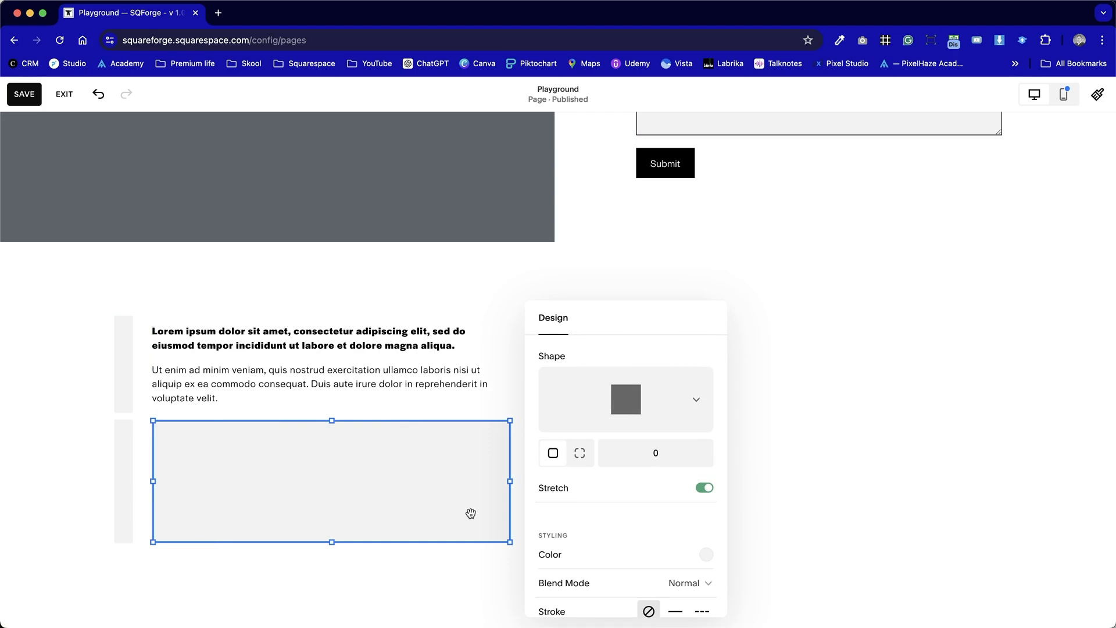
scroll(623, 536, down, 3)
scroll(623, 535, up, 3)
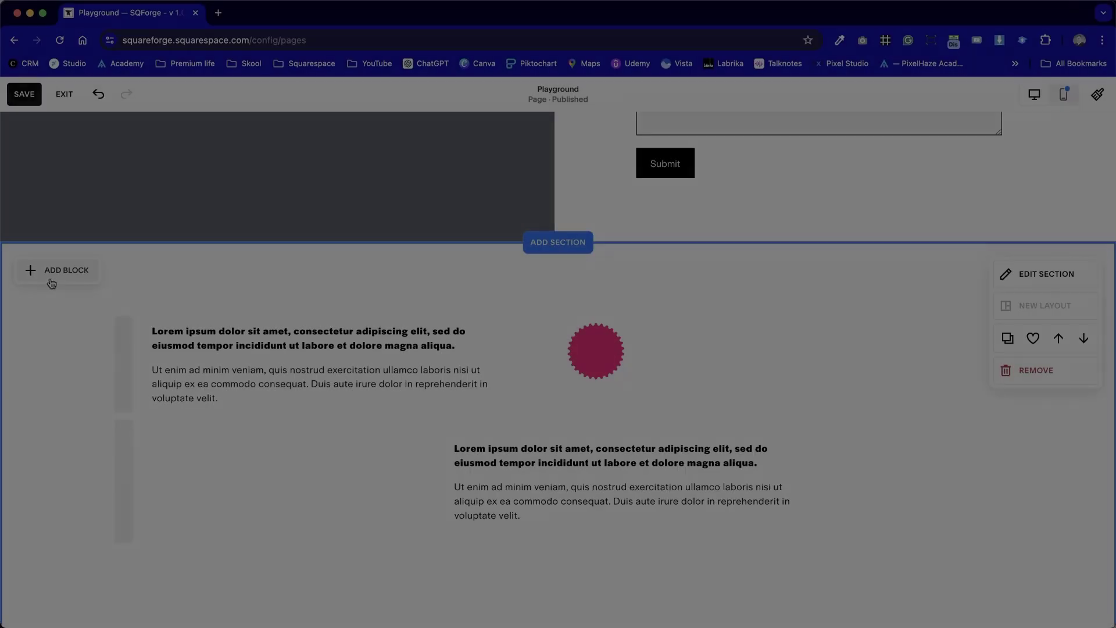
Add a new shape block and place it beside the lower bar, level with the bar's upper edge
click(51, 269)
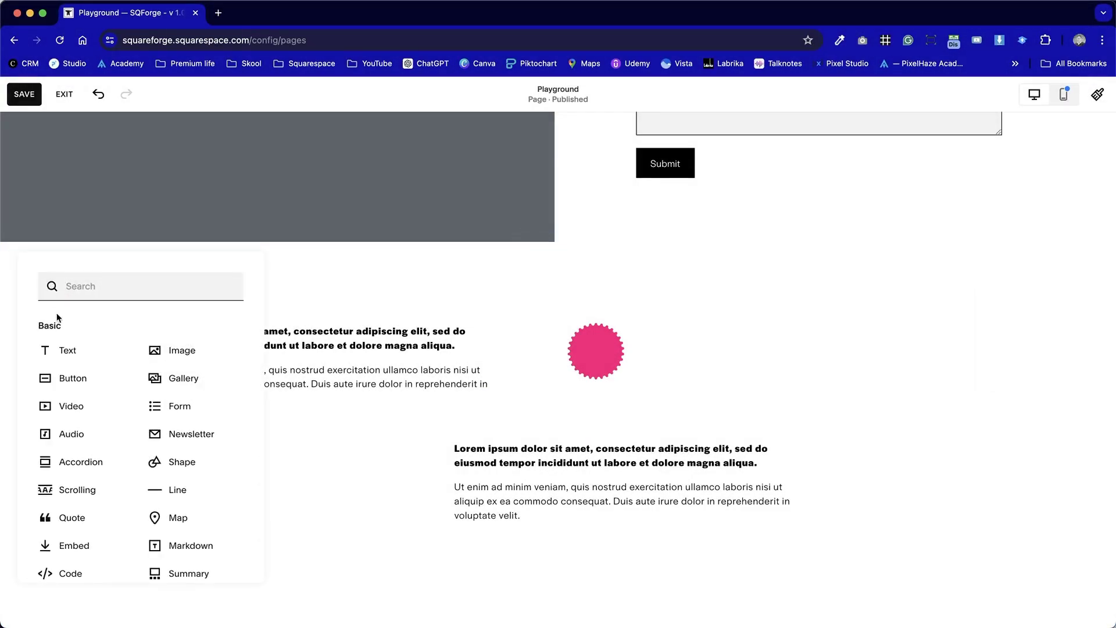
drag(204, 479, 267, 441)
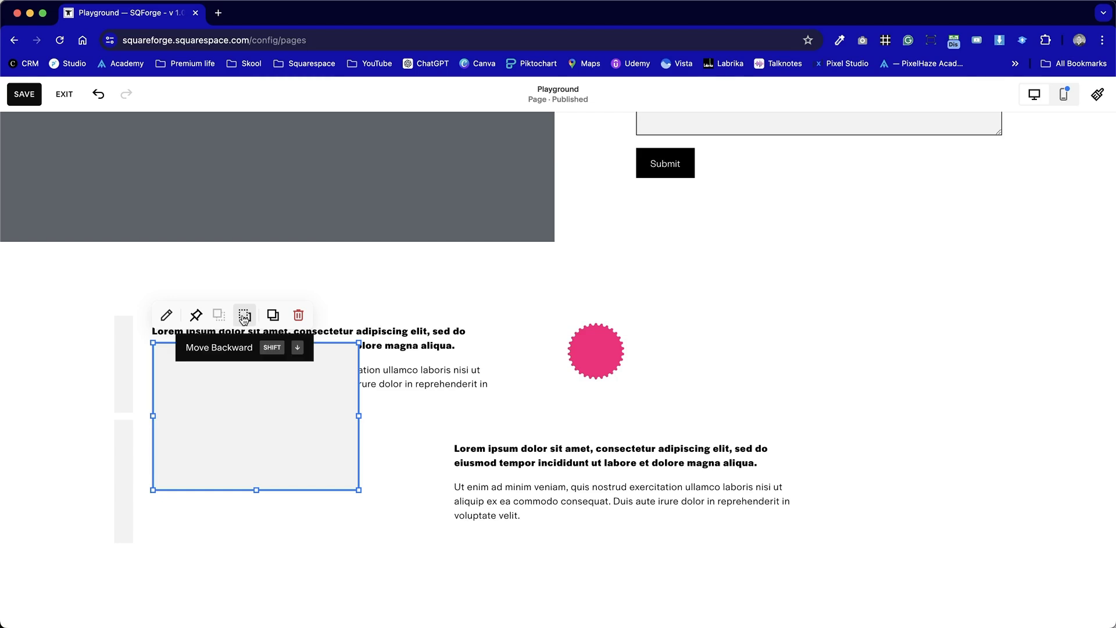
drag(232, 401, 232, 479)
Move the lower text block back beside its bar and send the new shape behind the text
drag(576, 498, 347, 504)
click(317, 563)
click(244, 392)
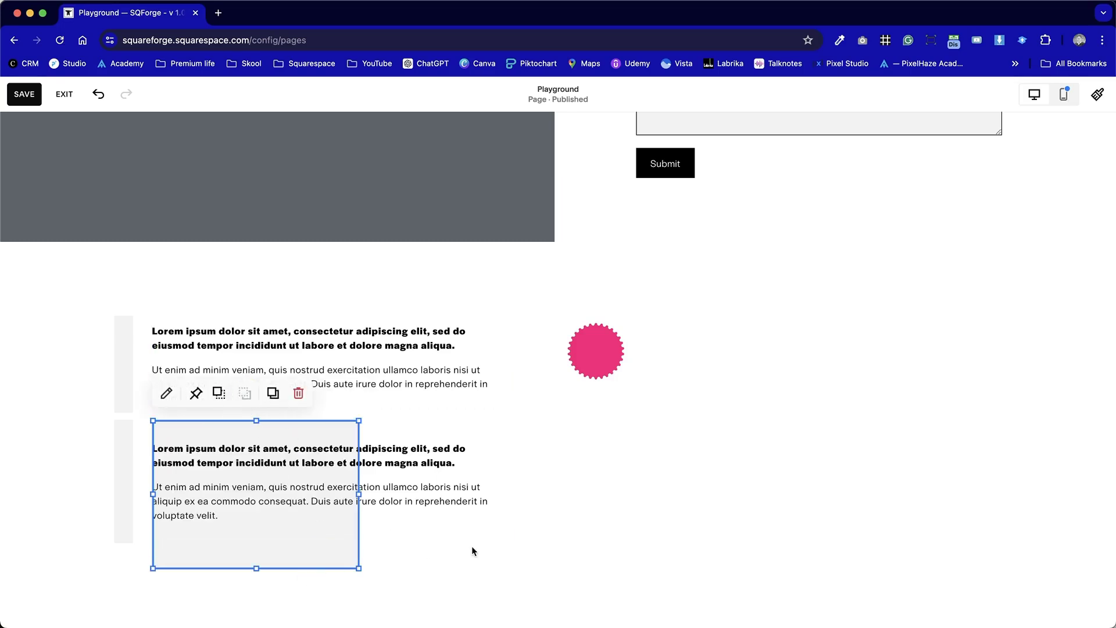
Shorten the new background shape to the lower bar's bottom edge and widen it to span both the bar and the text
click(500, 548)
click(294, 558)
drag(256, 566, 255, 540)
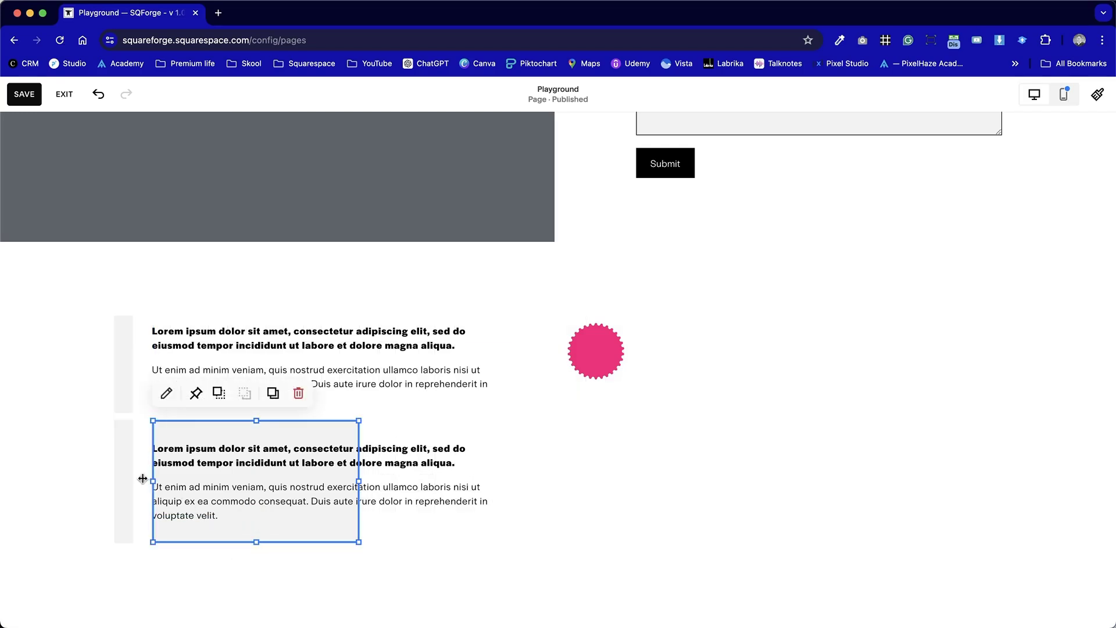
drag(151, 480, 115, 481)
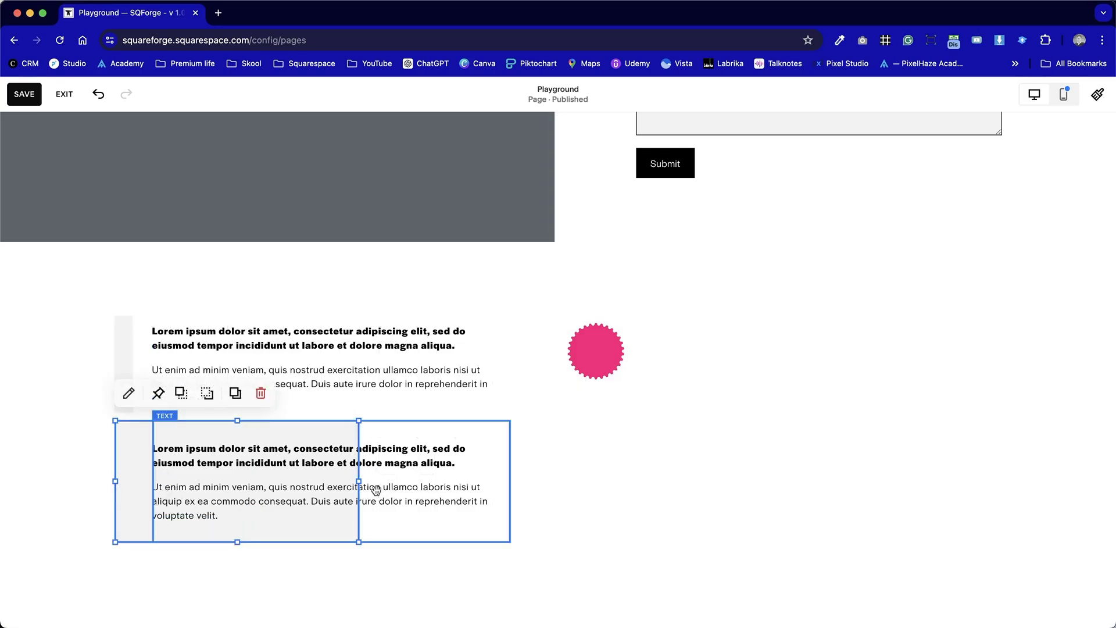
drag(359, 478, 516, 499)
click(591, 541)
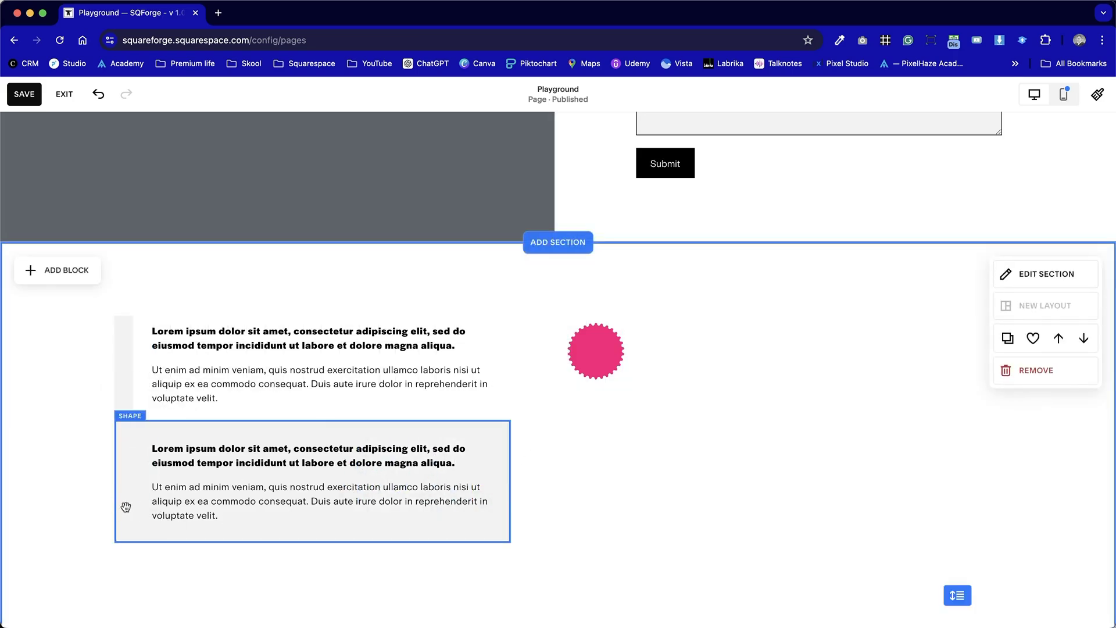
Send the background shape backward so it sits behind the lower bar
click(138, 495)
click(207, 393)
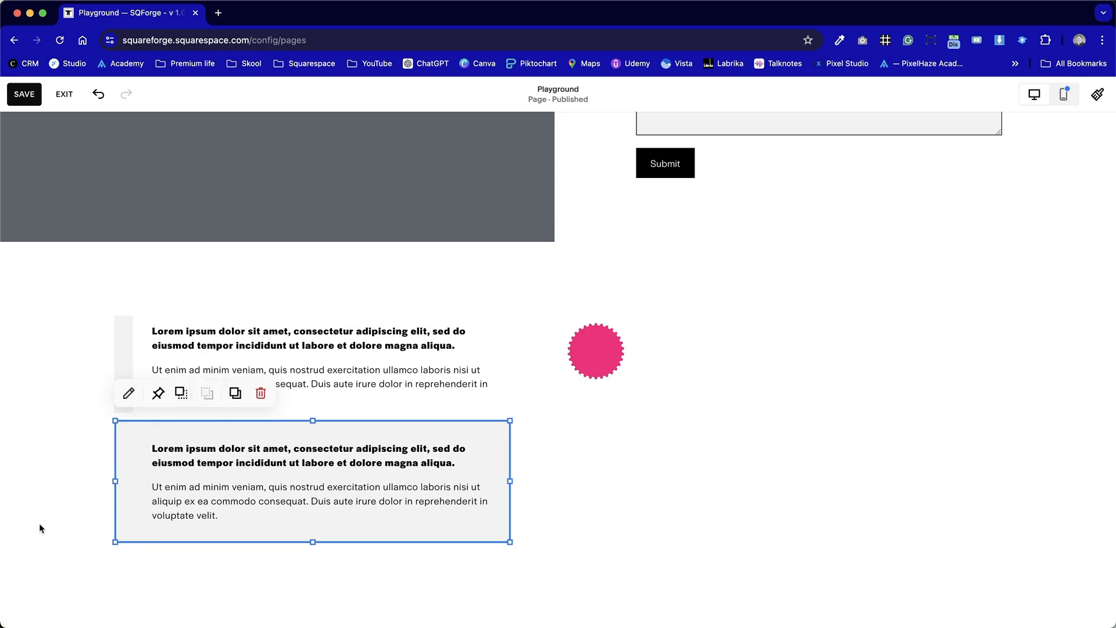
click(39, 524)
click(128, 497)
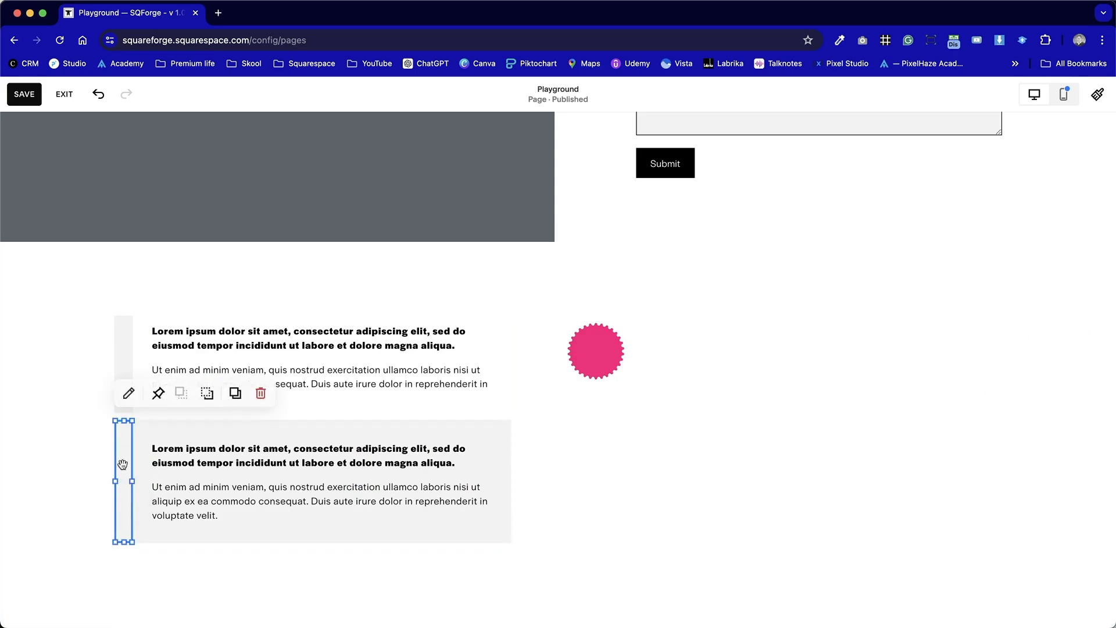
click(245, 573)
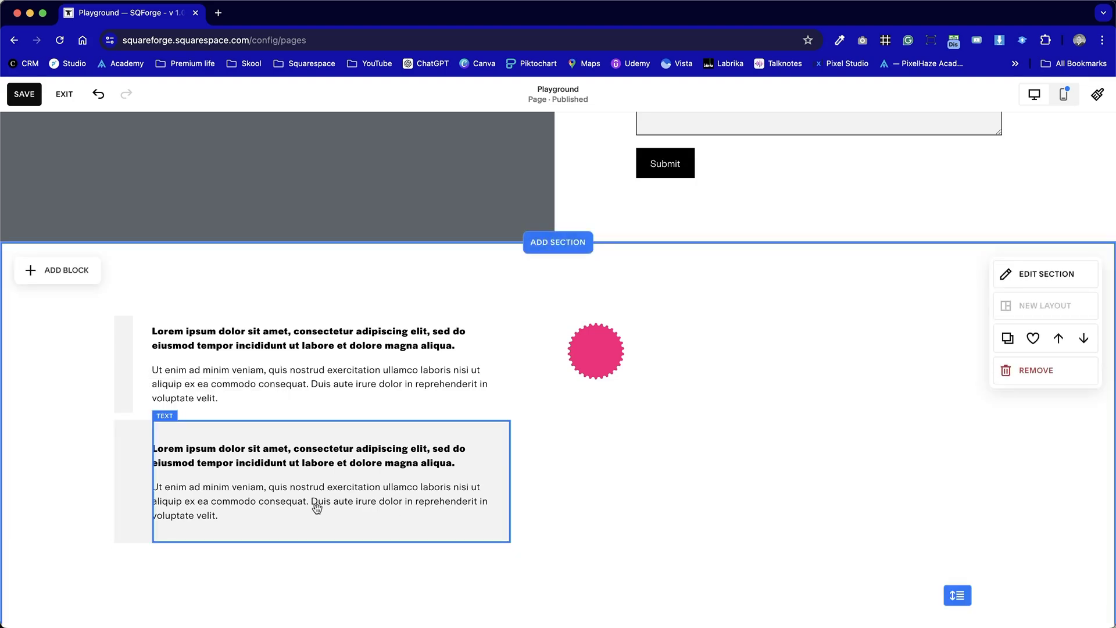
Set the lower bar's color to the dark grey swatch of the site palette
click(119, 481)
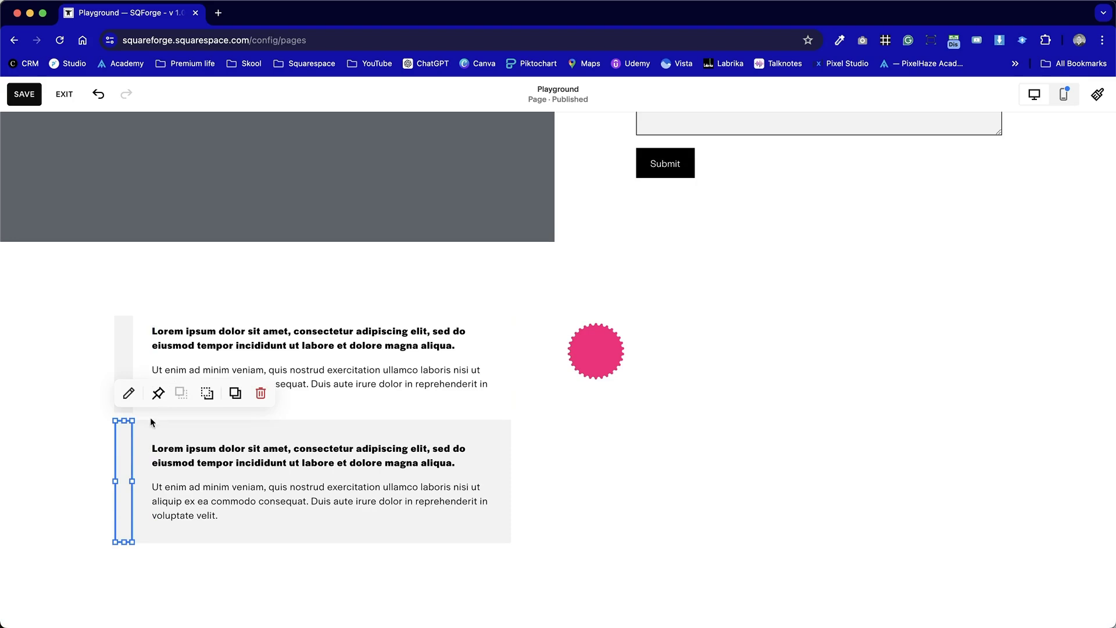
click(131, 394)
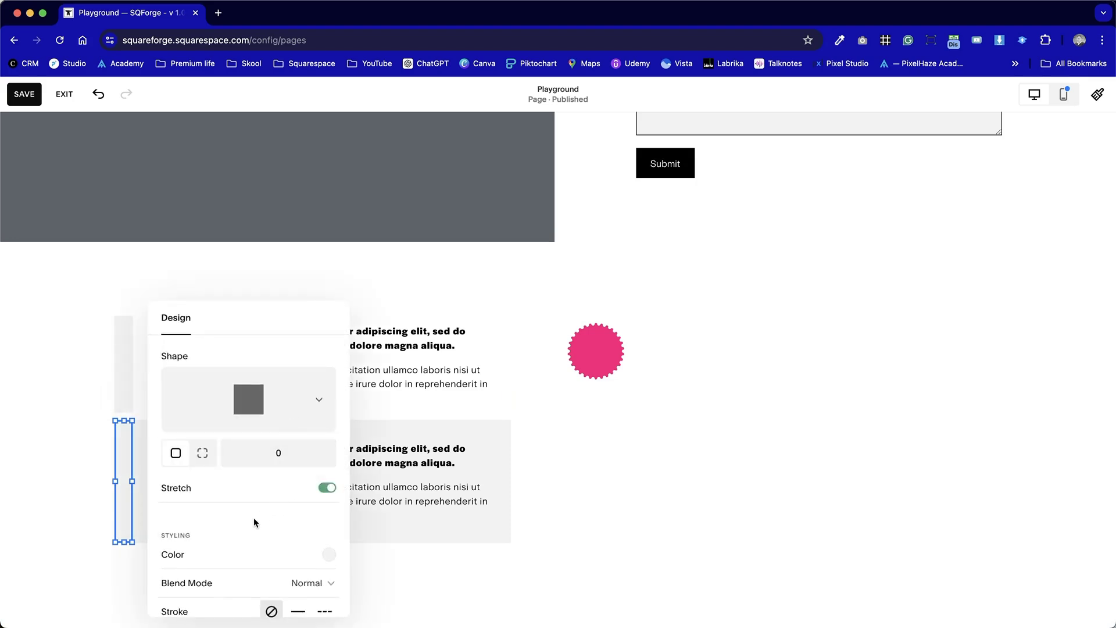
scroll(254, 517, down, 2)
click(328, 506)
click(499, 452)
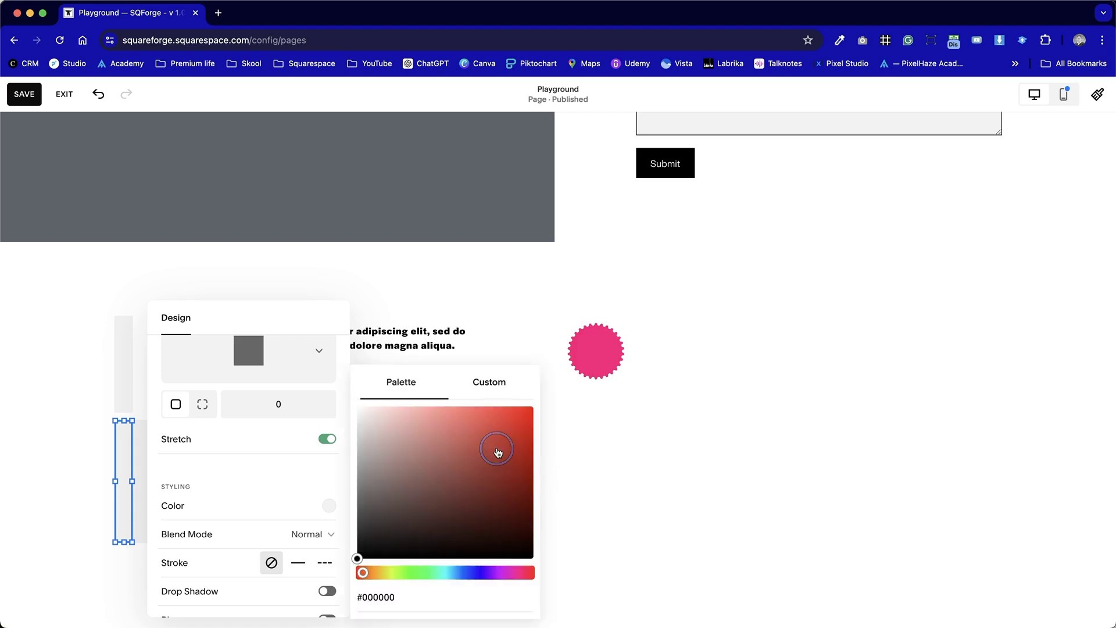
click(401, 382)
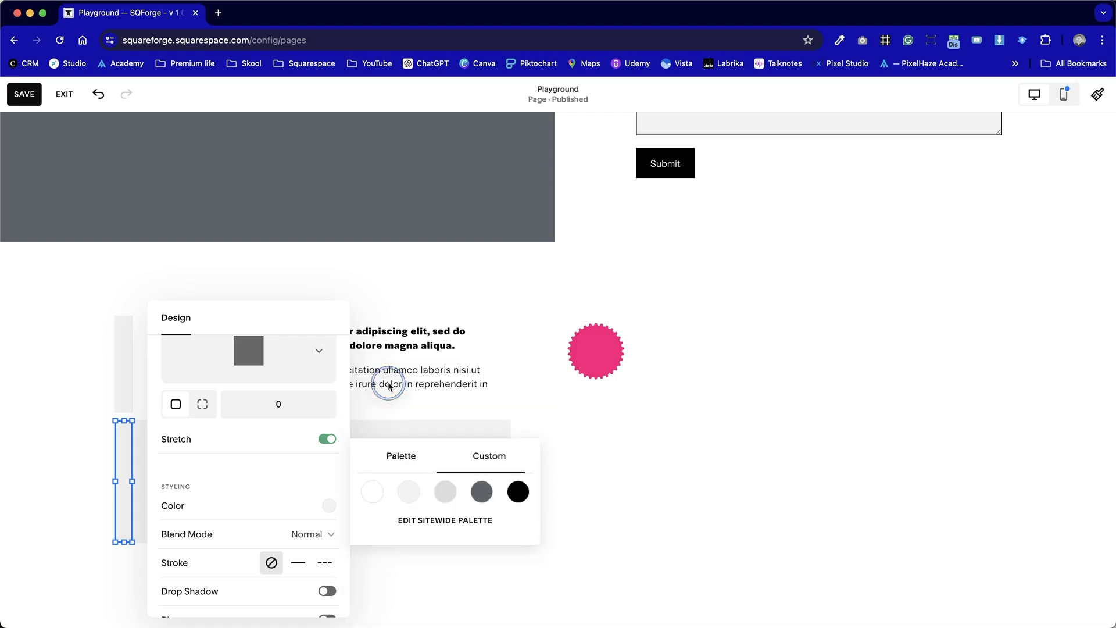
click(482, 480)
click(603, 481)
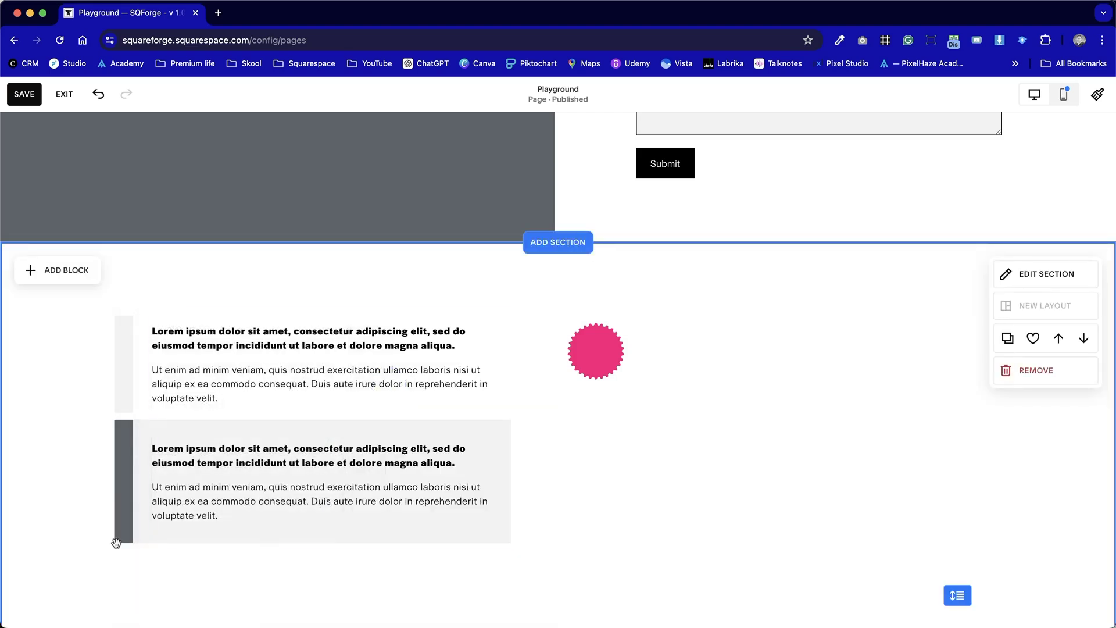
Select the lower bar, background and text together and move them down by one grid row
click(149, 464)
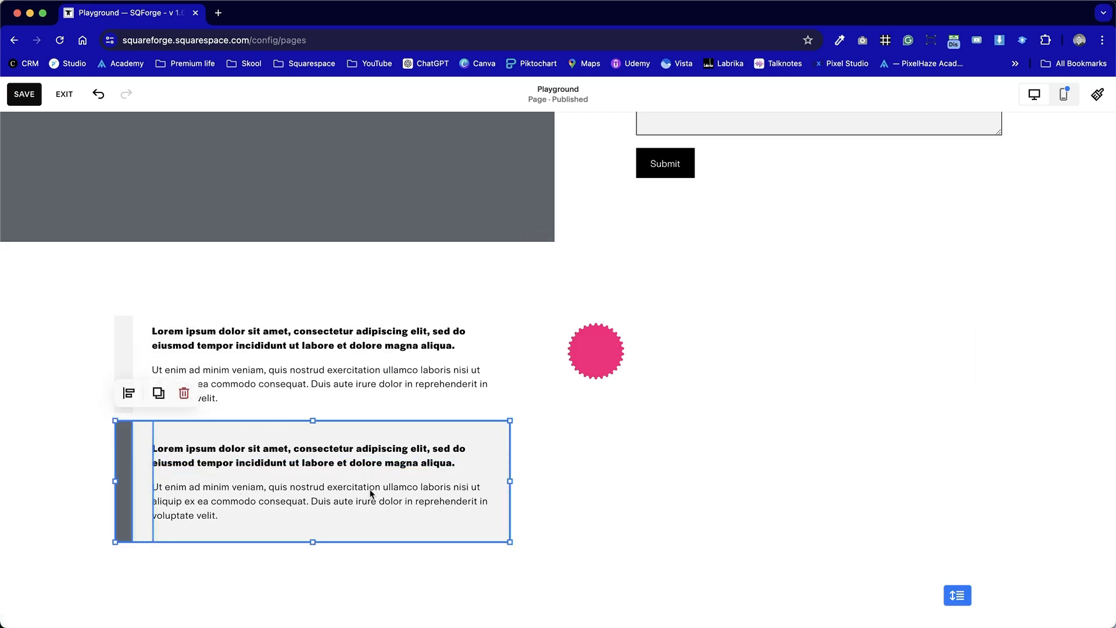
drag(361, 495, 361, 521)
click(593, 514)
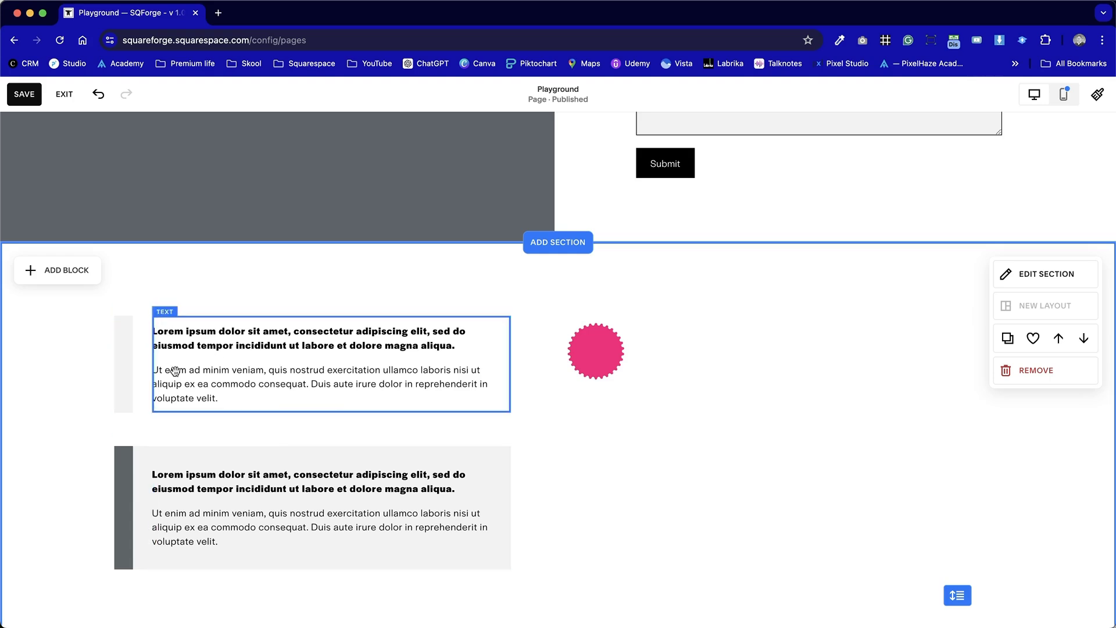
Reduce the section's vertical grid gap to its minimum
scroll(553, 540, down, 2)
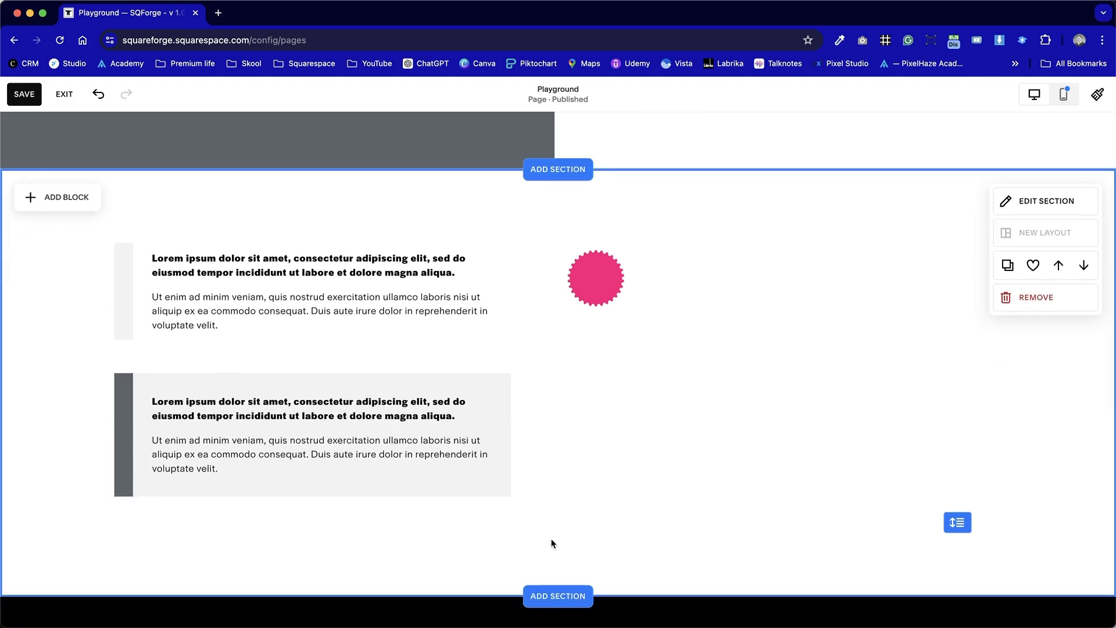
click(1045, 201)
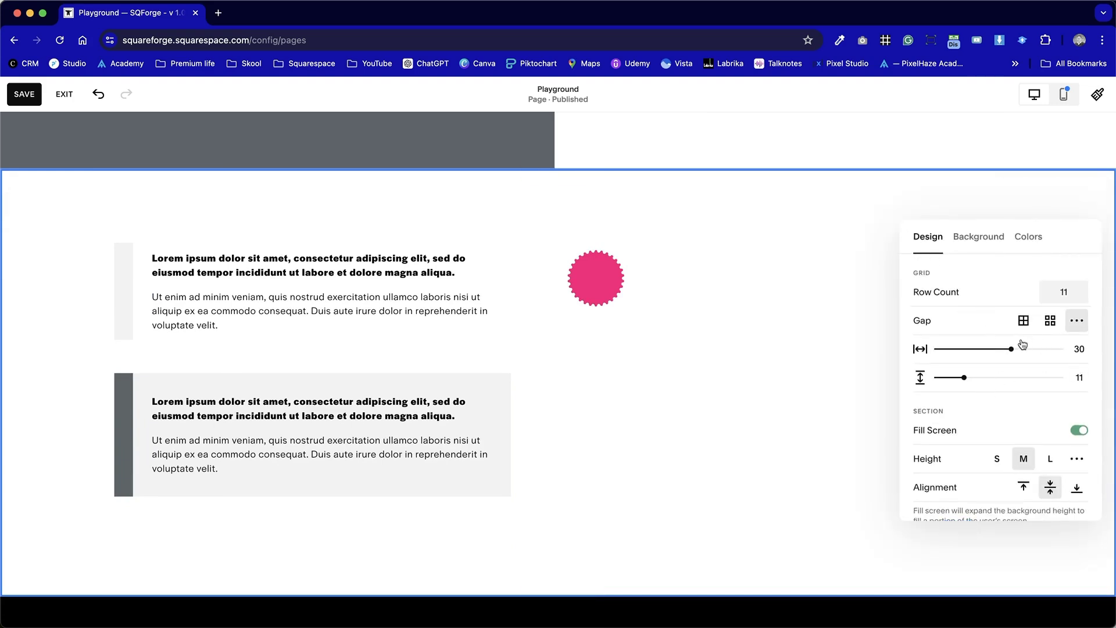
drag(964, 378, 755, 372)
click(584, 385)
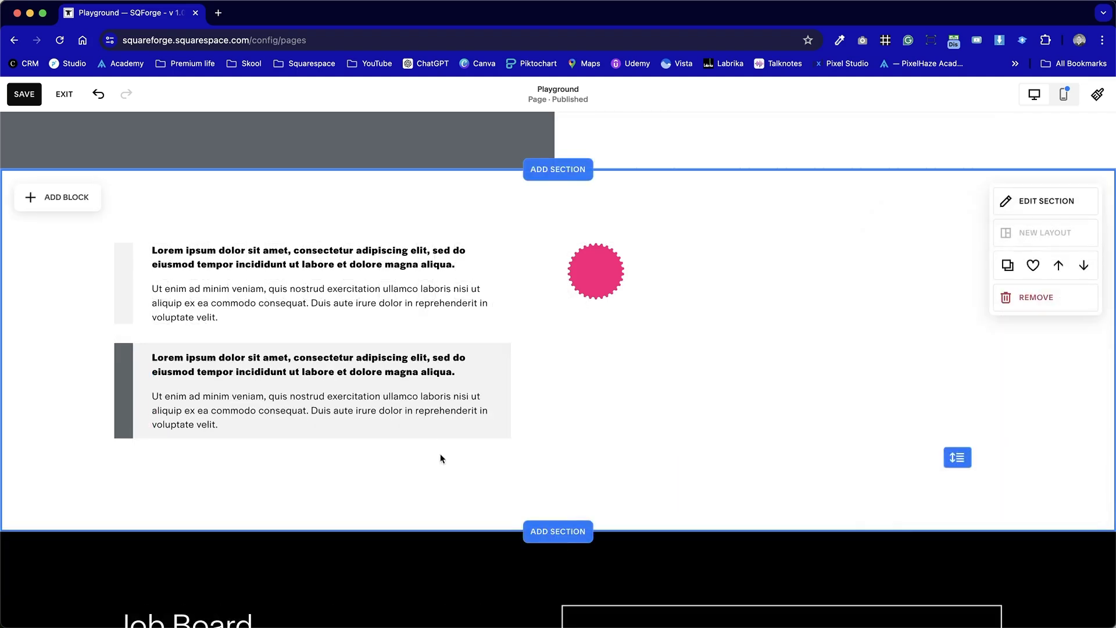
Try extending the lower bar, background and text together downward by one grid row
click(267, 376)
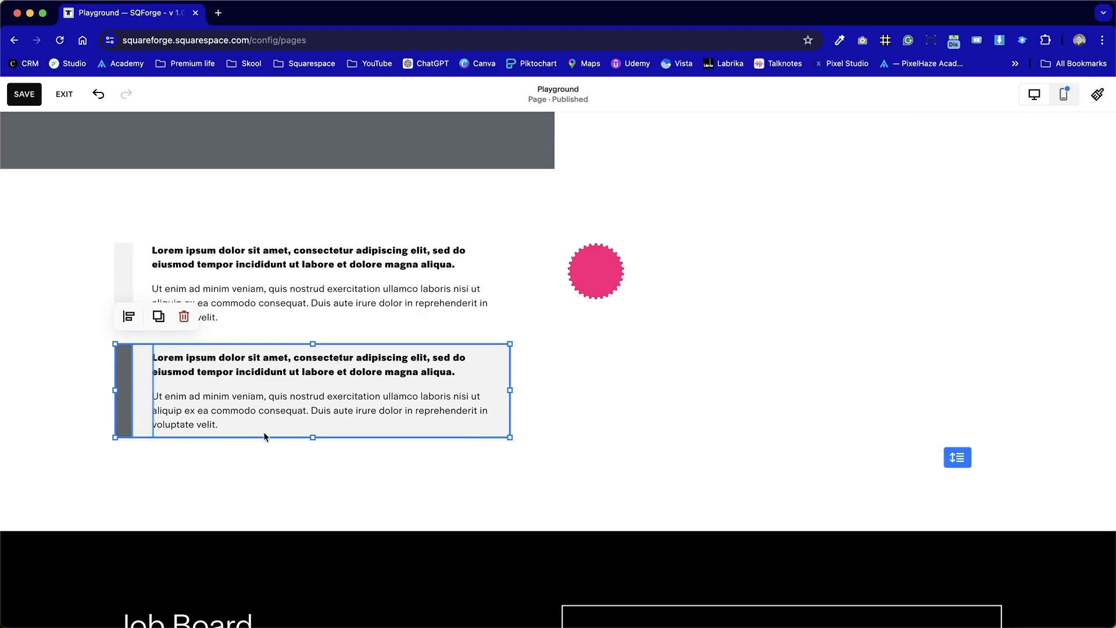
drag(311, 438, 313, 467)
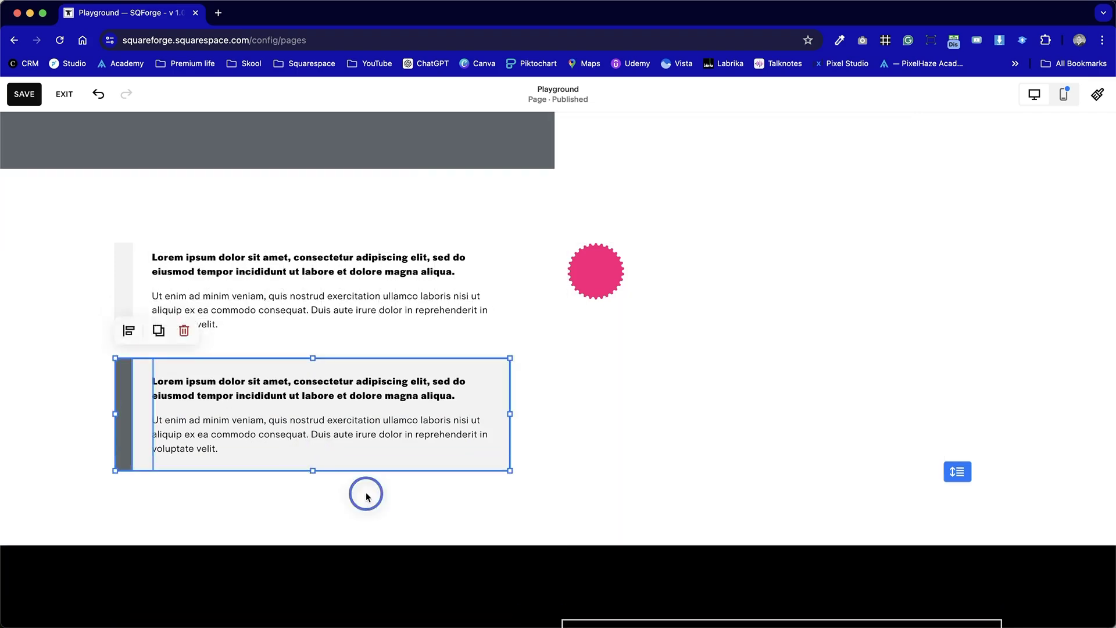
click(539, 440)
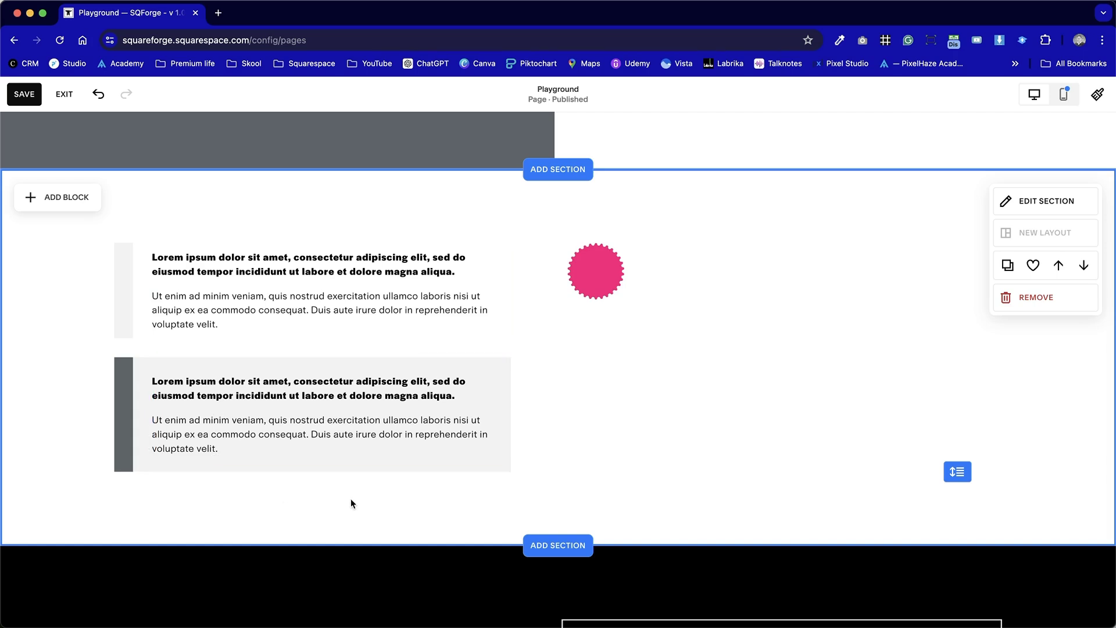
drag(597, 461, 152, 382)
mouse_move(357, 369)
mouse_down()
mouse_move(348, 378)
mouse_move(346, 368)
mouse_up()
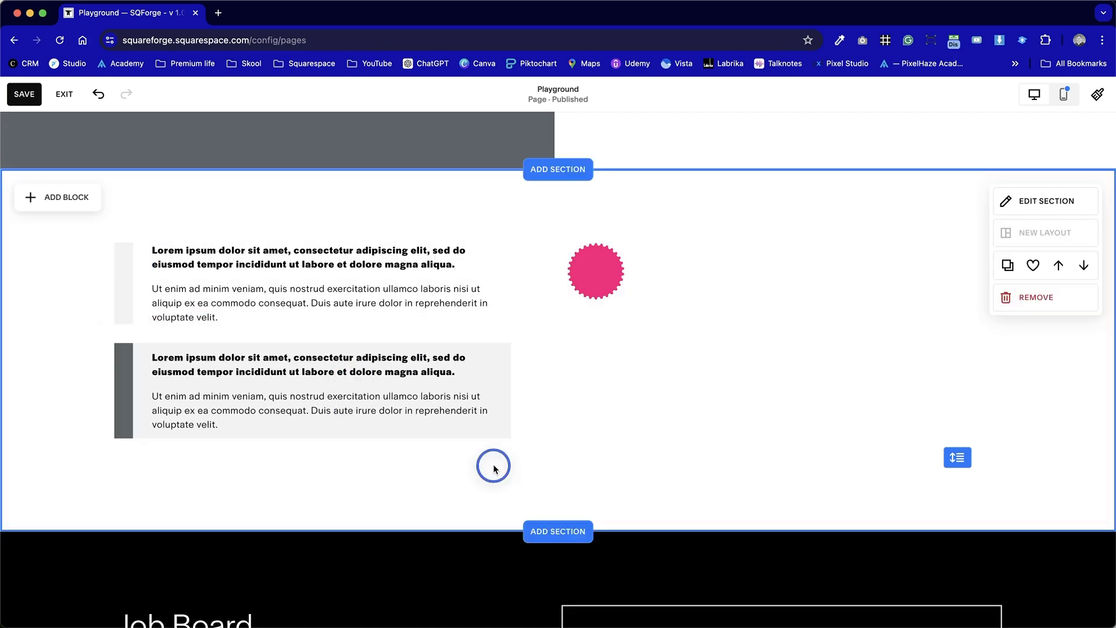
Move the lower group down one grid row and make the upper bar and text one row taller
drag(494, 468, 123, 371)
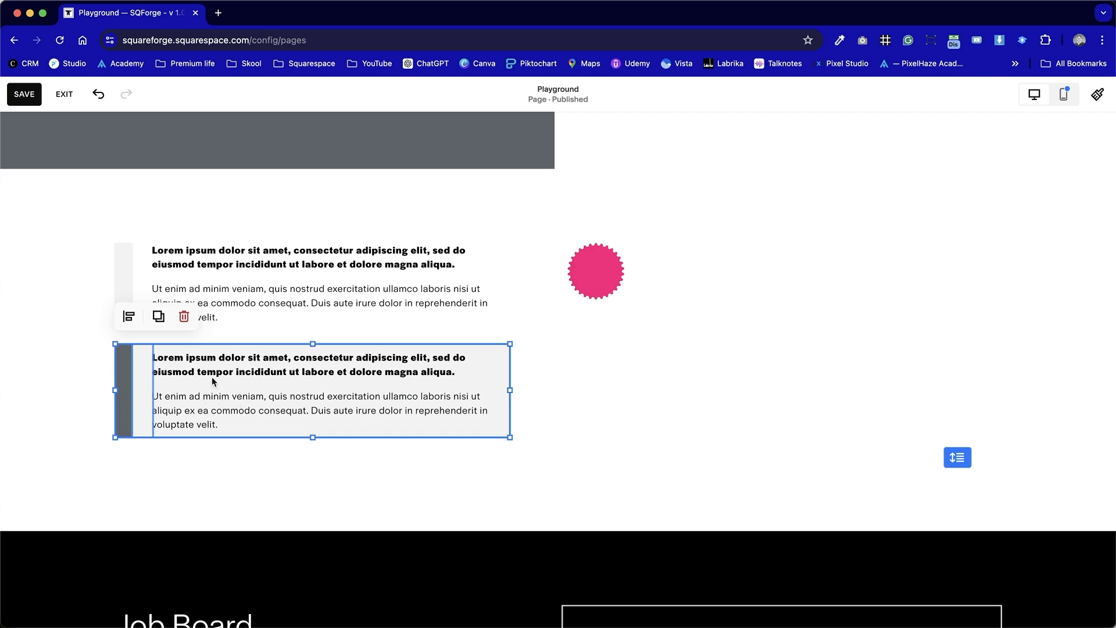
drag(237, 372, 232, 374)
click(304, 481)
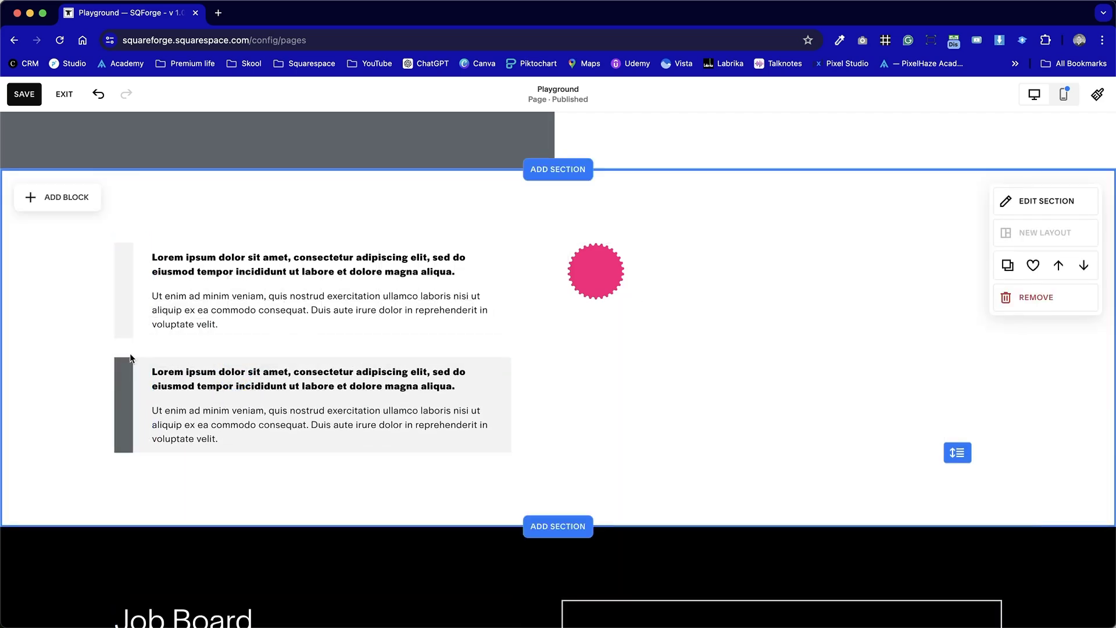
Select the lower bar, background and text as a group and extend their bottom edge by one grid row
drag(119, 495, 306, 391)
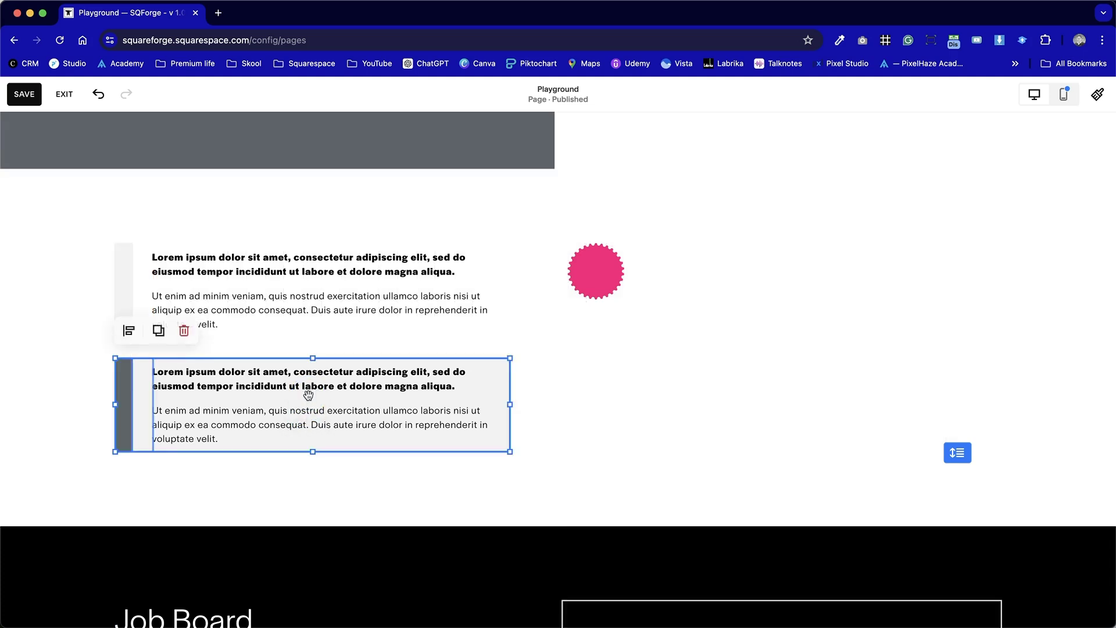
click(294, 511)
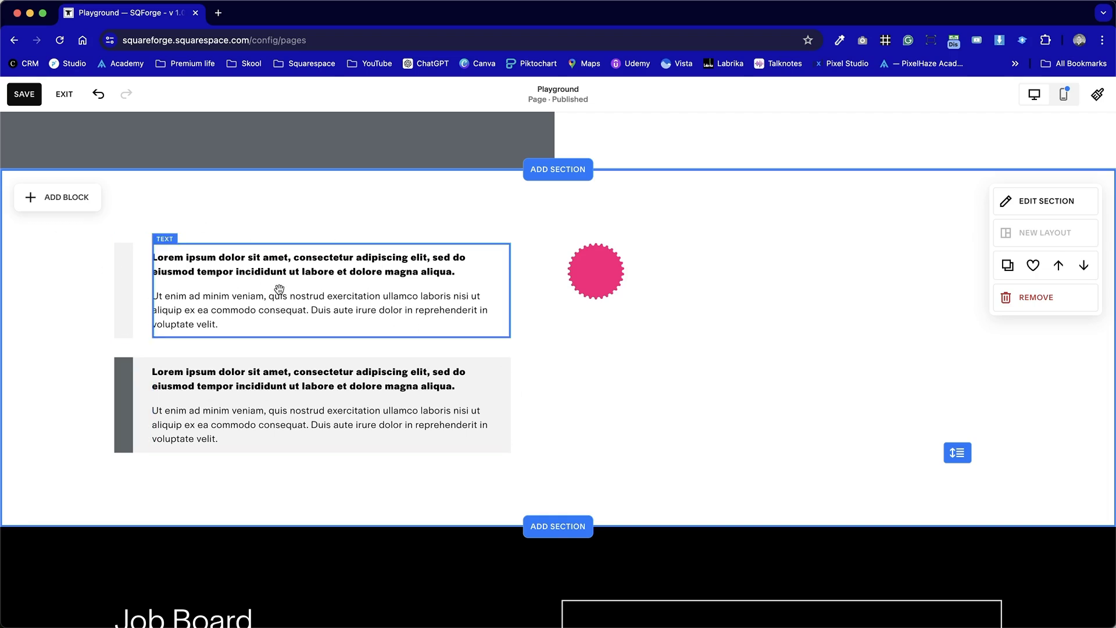
click(114, 372)
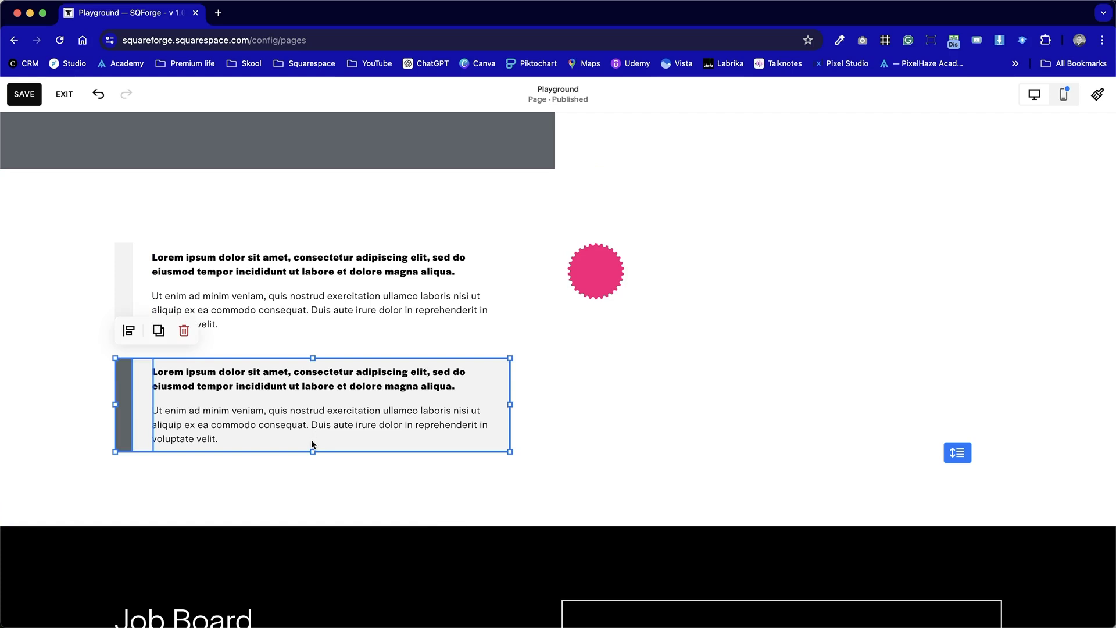
drag(314, 456, 330, 476)
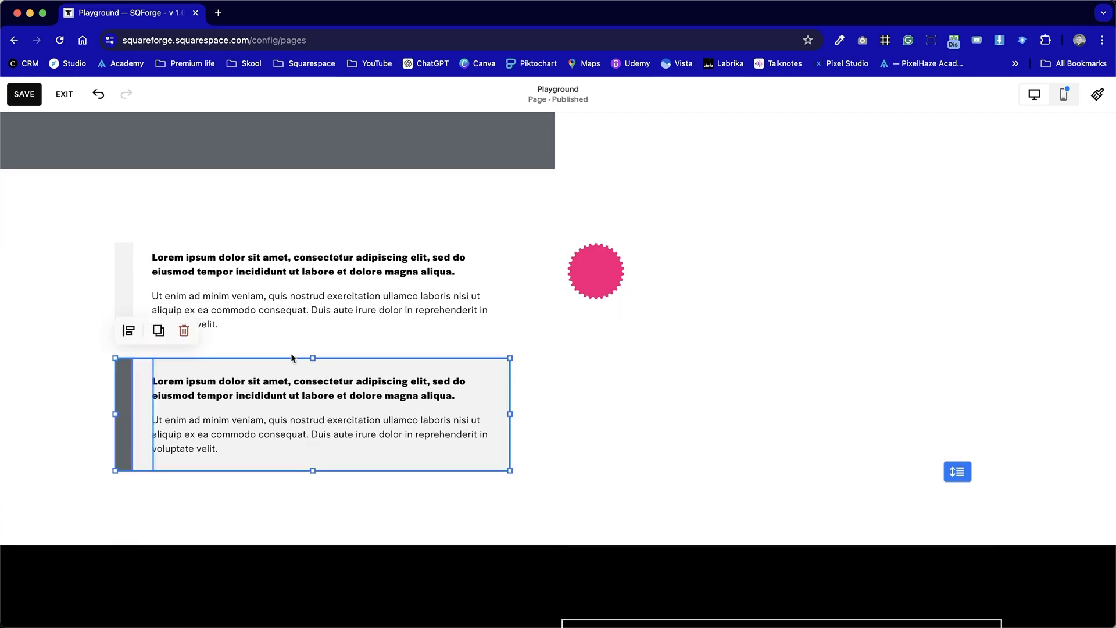
click(423, 496)
Try out a duplicate of the lower bar, background and text group one grid row below it and delete the copy
scroll(510, 483, down, 1)
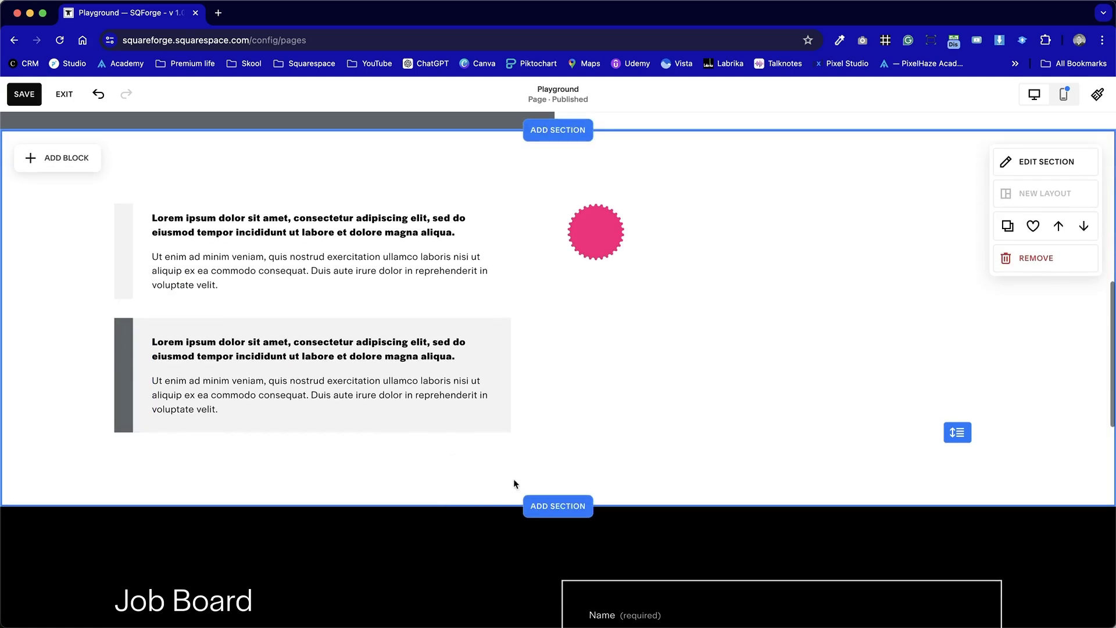
drag(527, 472, 91, 352)
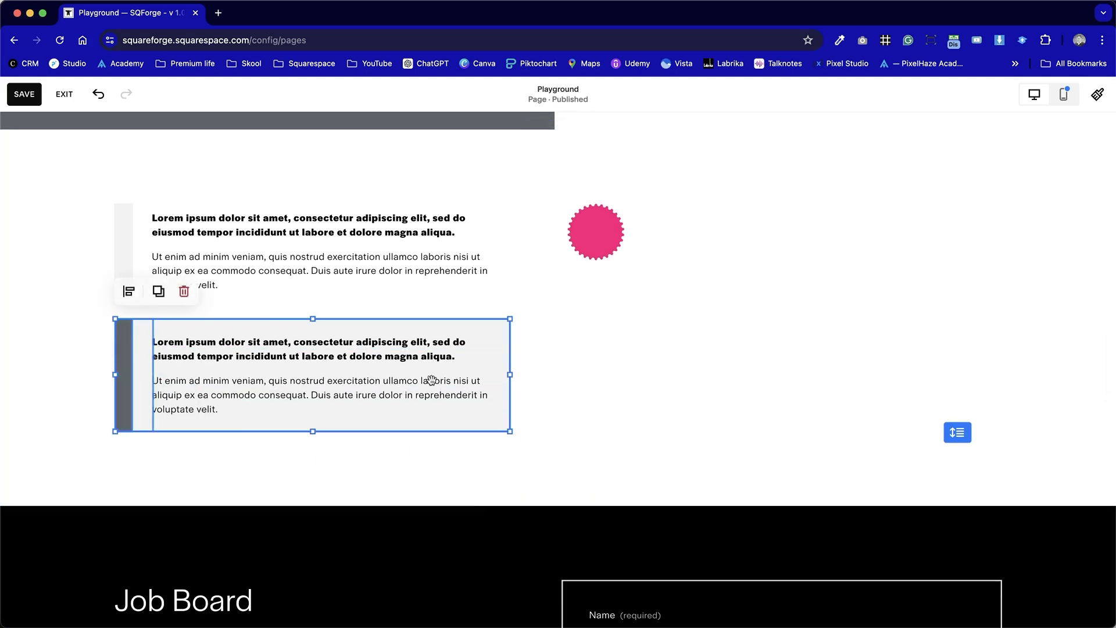
click(159, 291)
drag(291, 429, 254, 525)
click(655, 491)
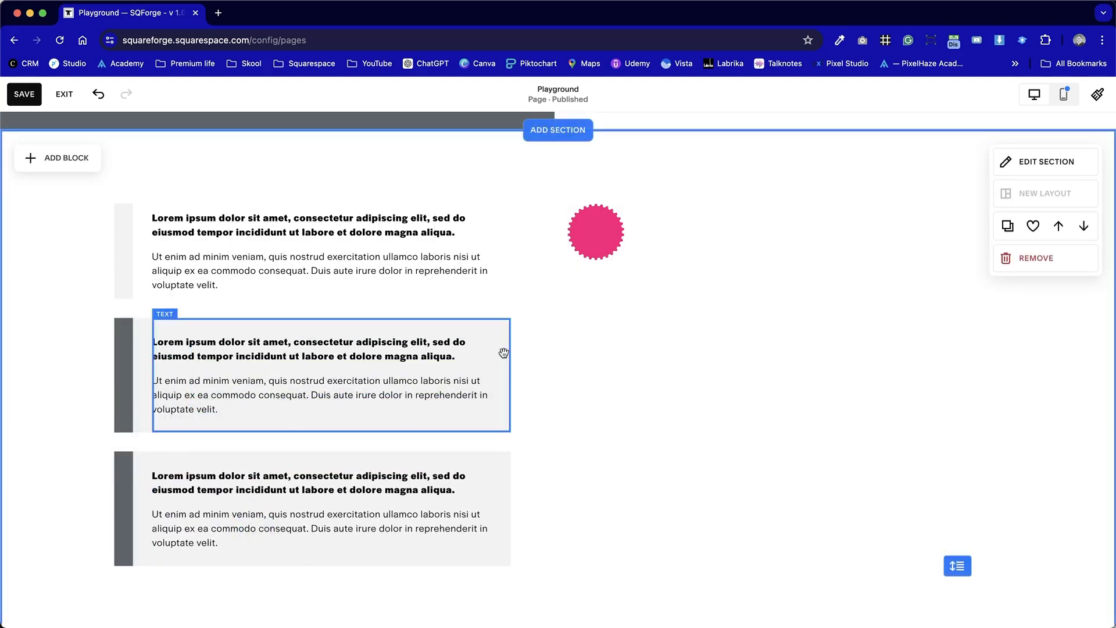
click(146, 474)
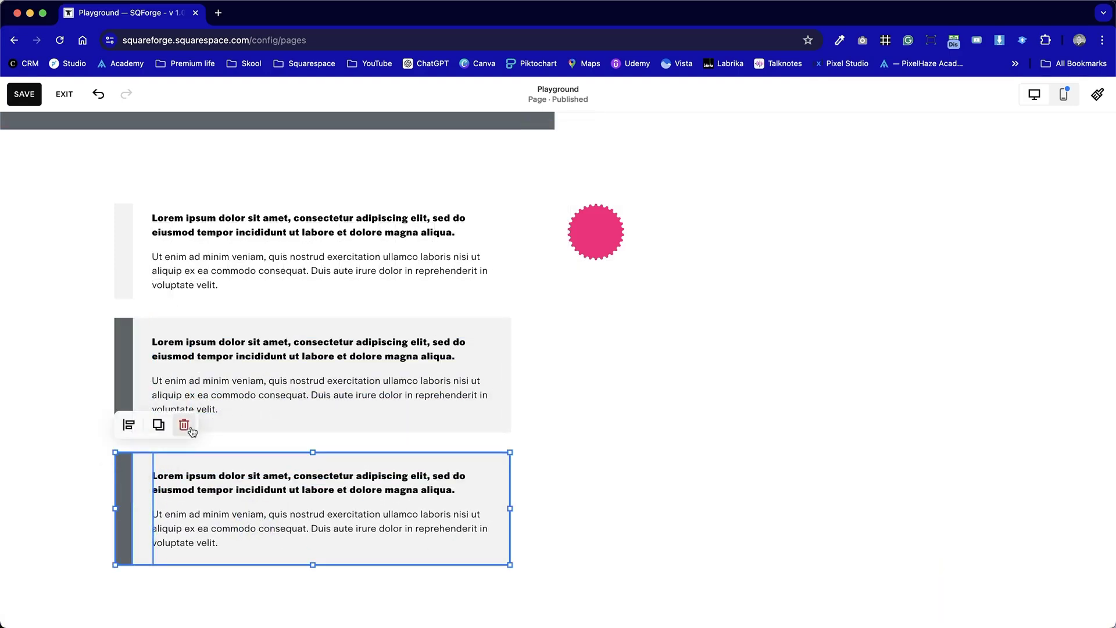
click(184, 426)
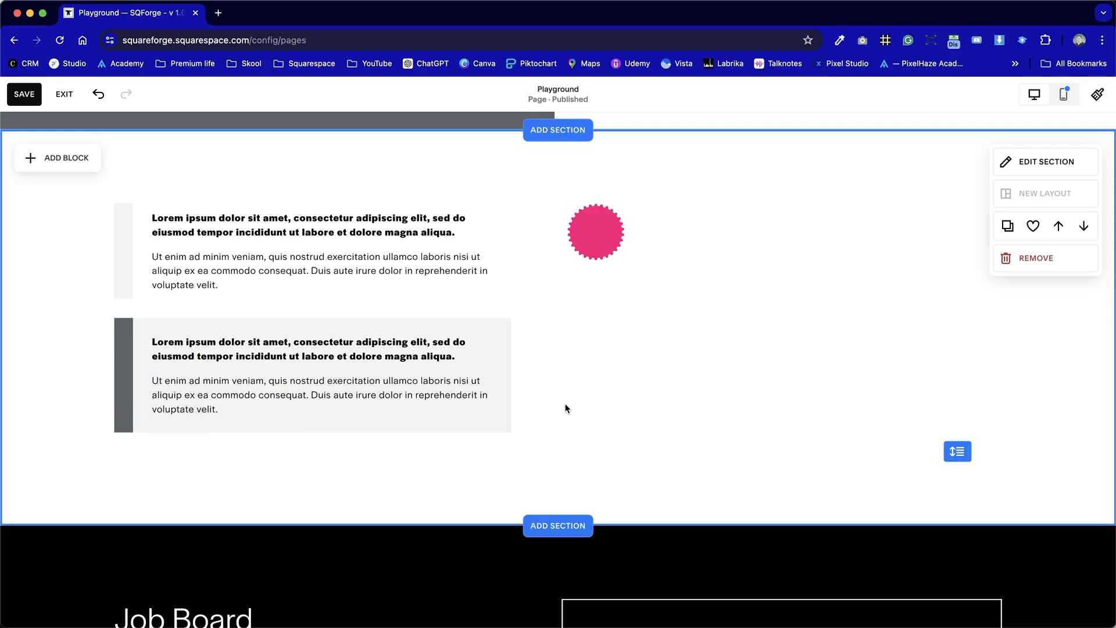
Add a button block and place it directly below the lower background, aligned with the background's right edge
click(85, 154)
click(99, 298)
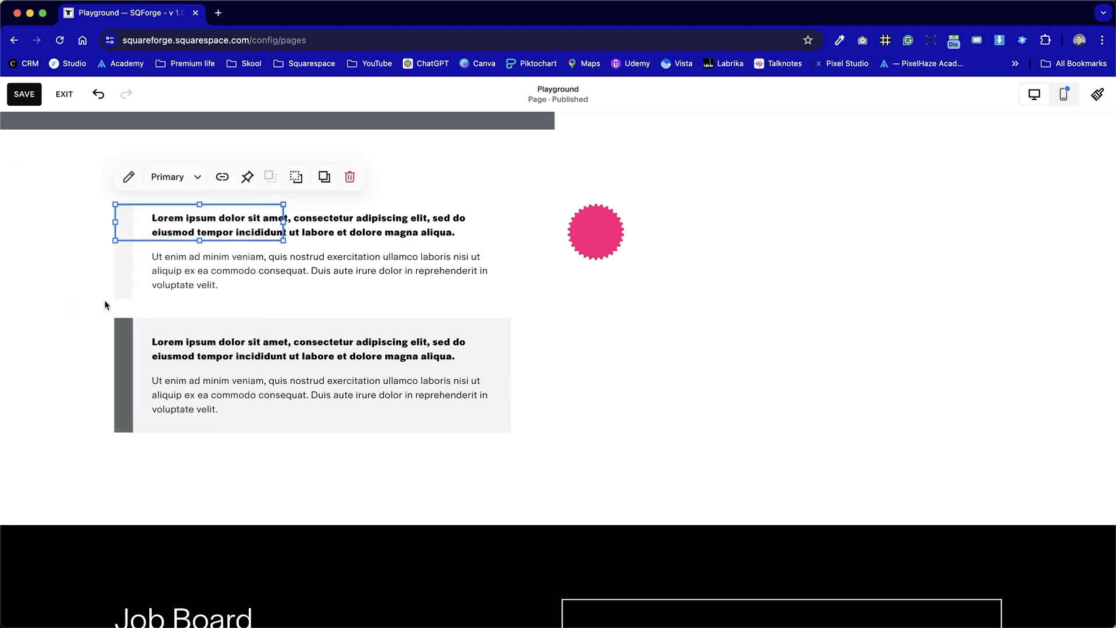
click(240, 228)
drag(240, 228, 459, 451)
click(343, 511)
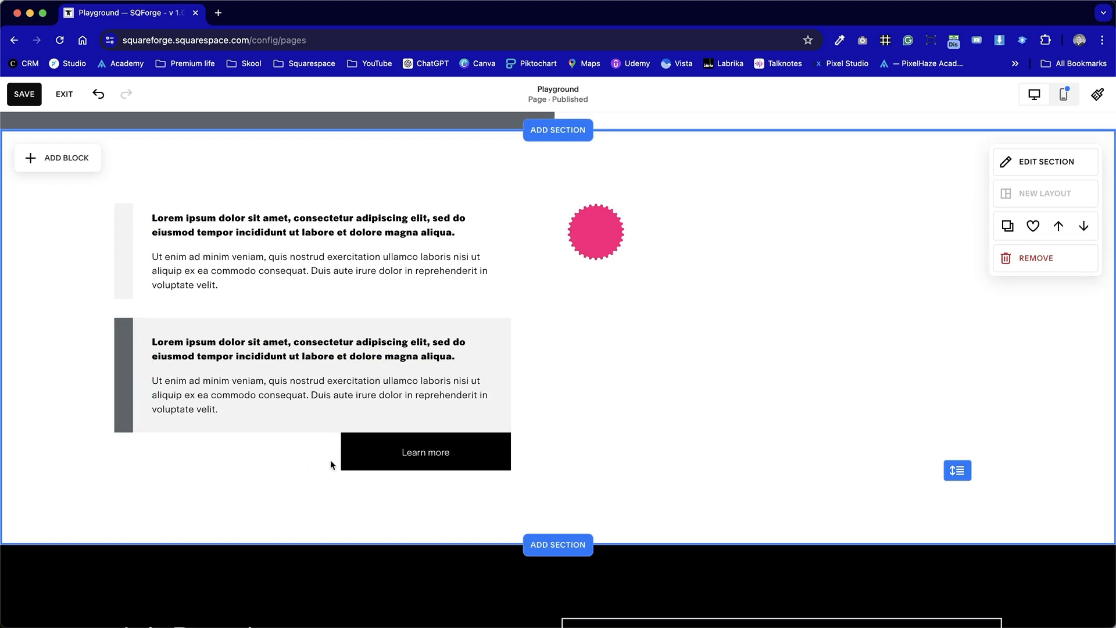
Narrow the Learn more button by one grid column from its left side
click(346, 456)
drag(343, 470, 445, 469)
click(418, 497)
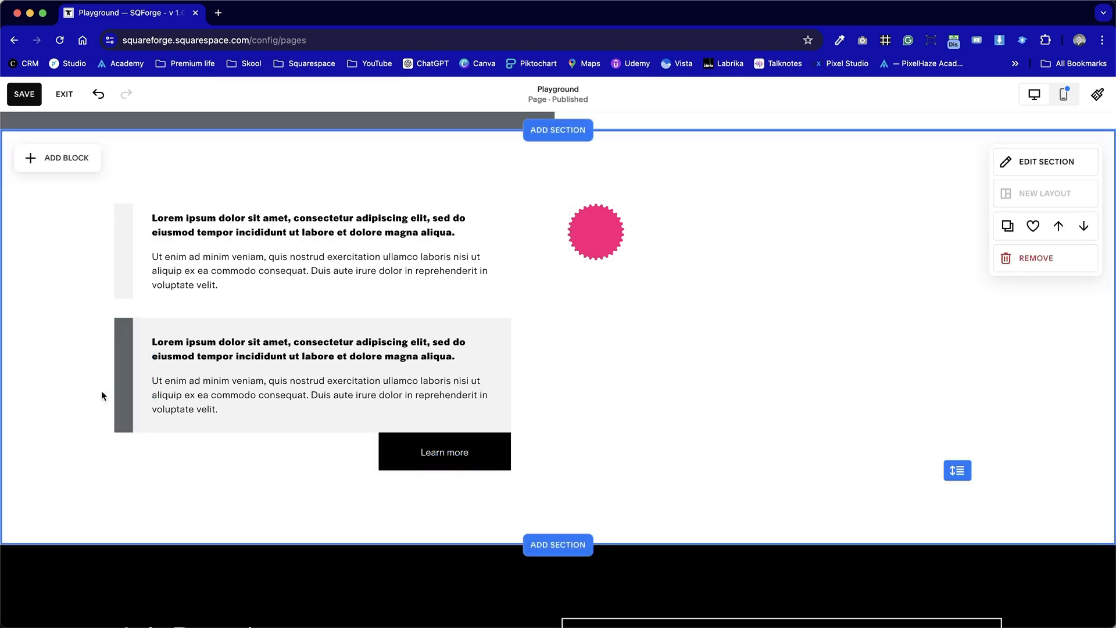
Extend the lower text and background downward by one grid row and move the Learn more button down with them
drag(535, 468, 416, 428)
drag(310, 467, 309, 488)
click(690, 472)
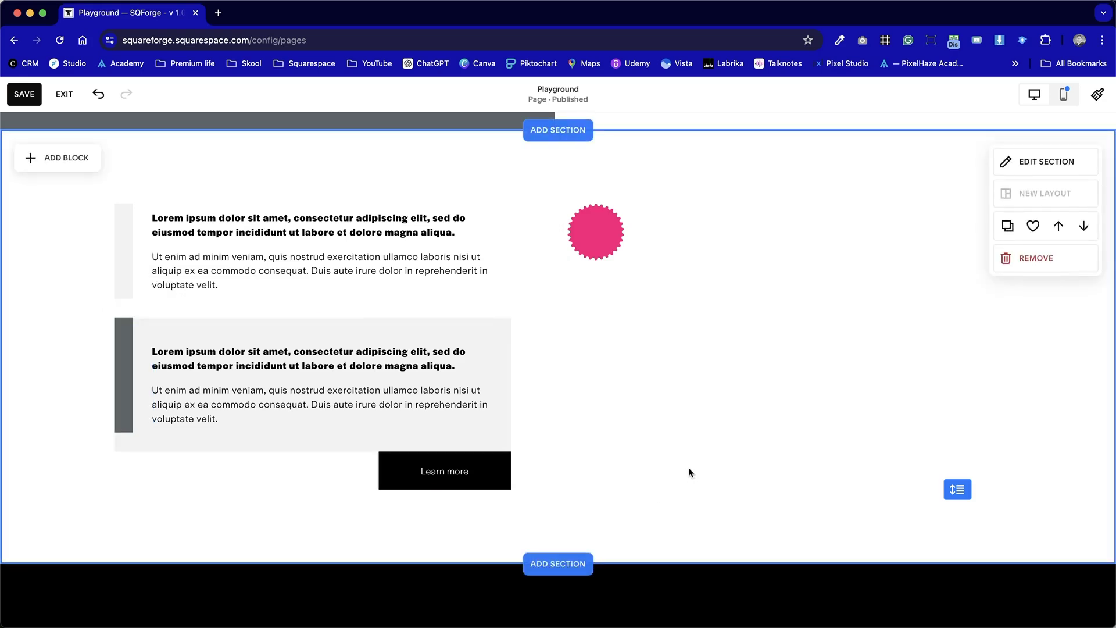
Extend the lower dark bar downward until it ends level with the gray background's bottom edge
click(128, 390)
drag(123, 432, 124, 451)
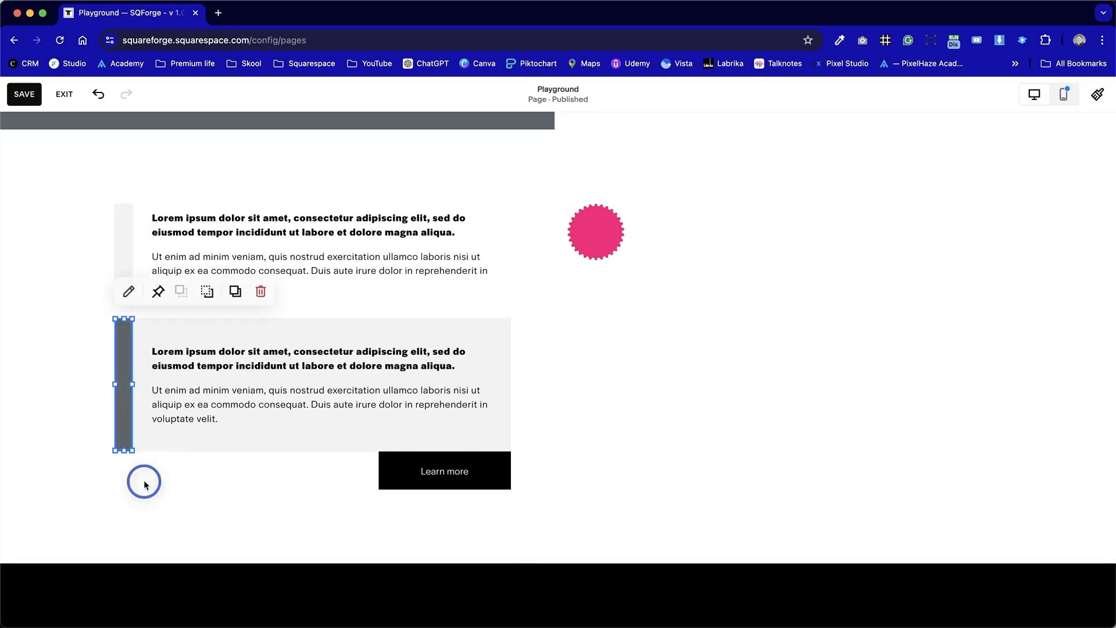
click(138, 484)
Change the fill color of the lower vertical bar to black
click(121, 387)
click(128, 291)
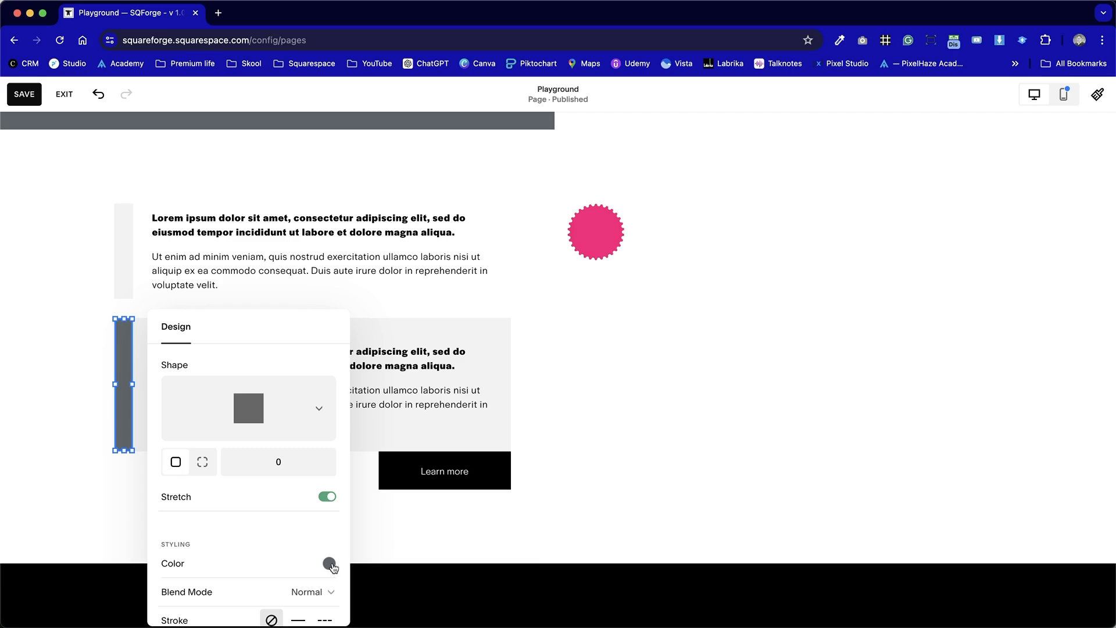
click(330, 564)
click(519, 536)
click(616, 437)
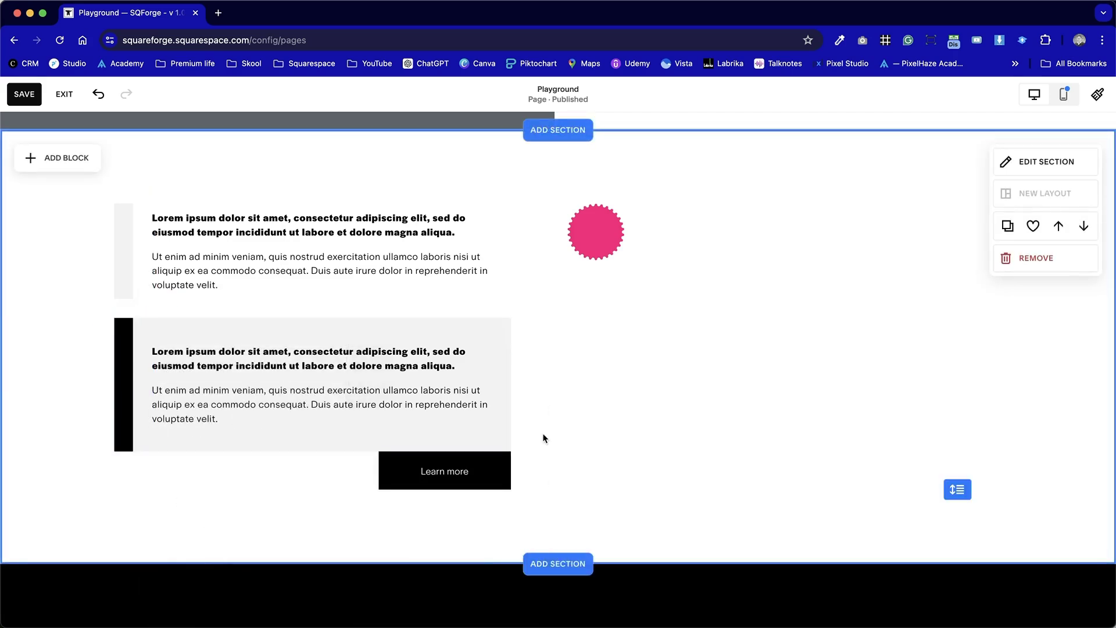
Narrow the Learn more button further from its left side, keeping its right edge aligned with the background
click(477, 465)
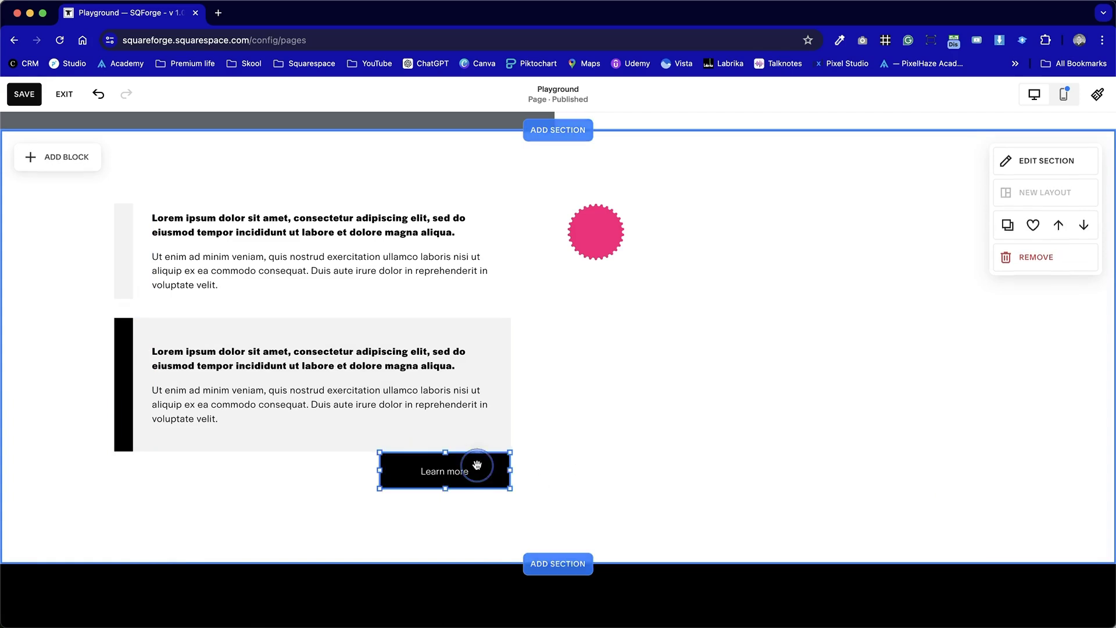
drag(380, 470, 418, 470)
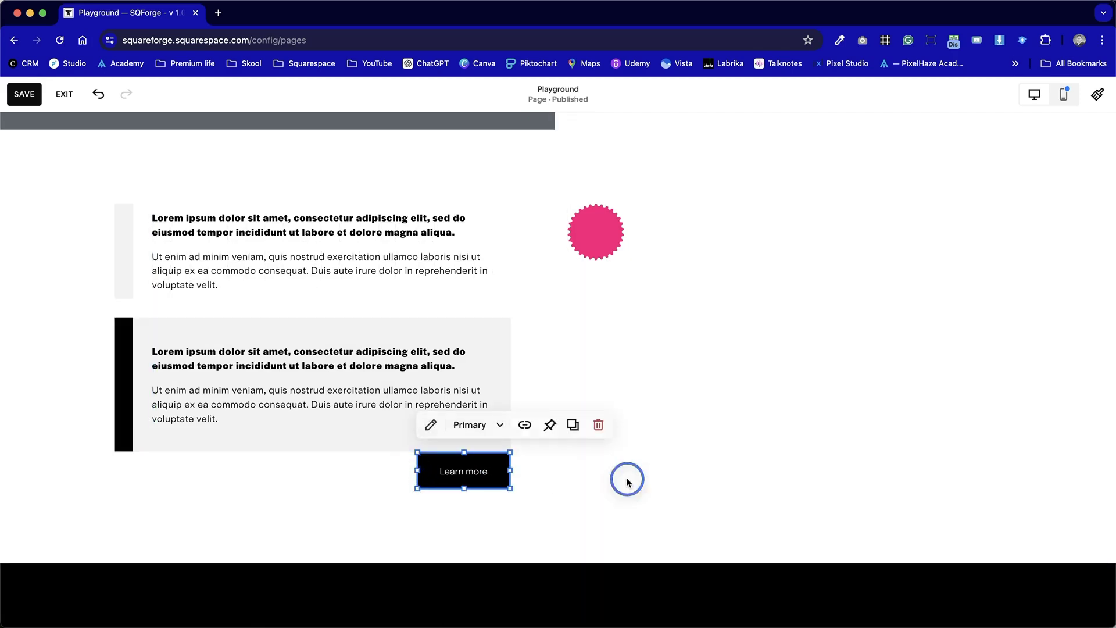
click(628, 481)
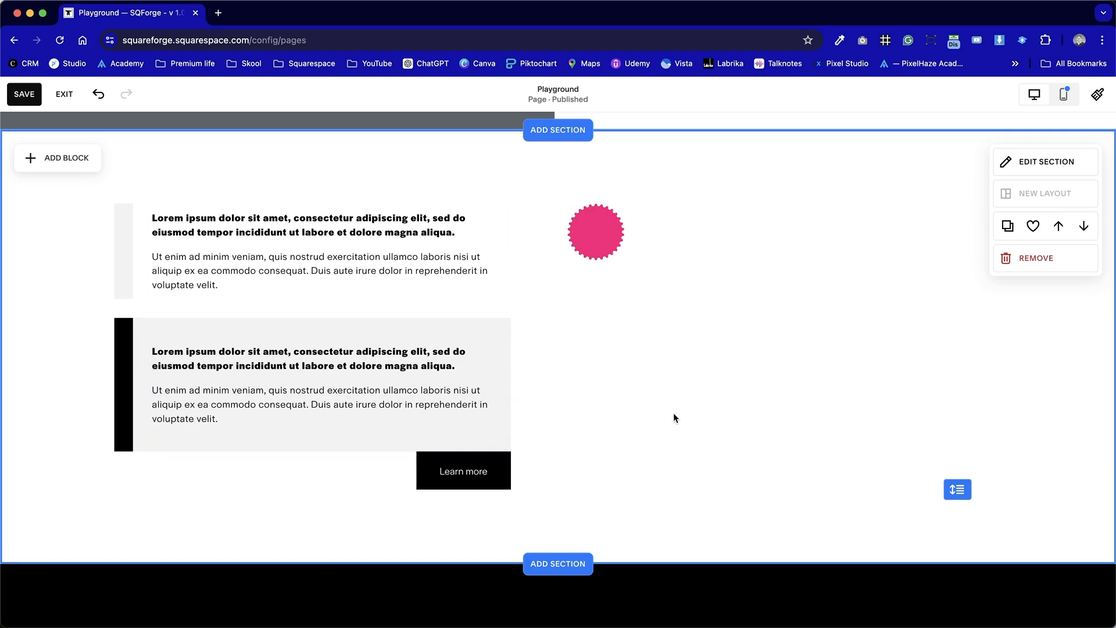
Delete the upper bar and text group and move the remaining card with its Learn more button up into that place
mouse_move(599, 247)
mouse_down()
mouse_move(736, 286)
mouse_move(601, 261)
mouse_move(599, 250)
mouse_up()
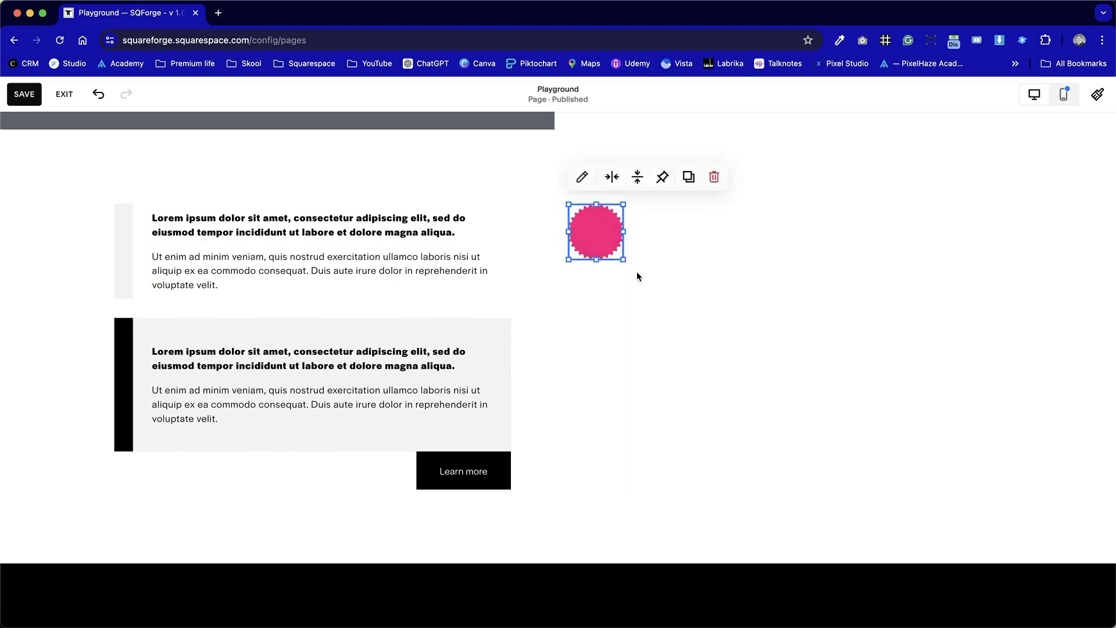
click(669, 308)
drag(103, 226, 103, 226)
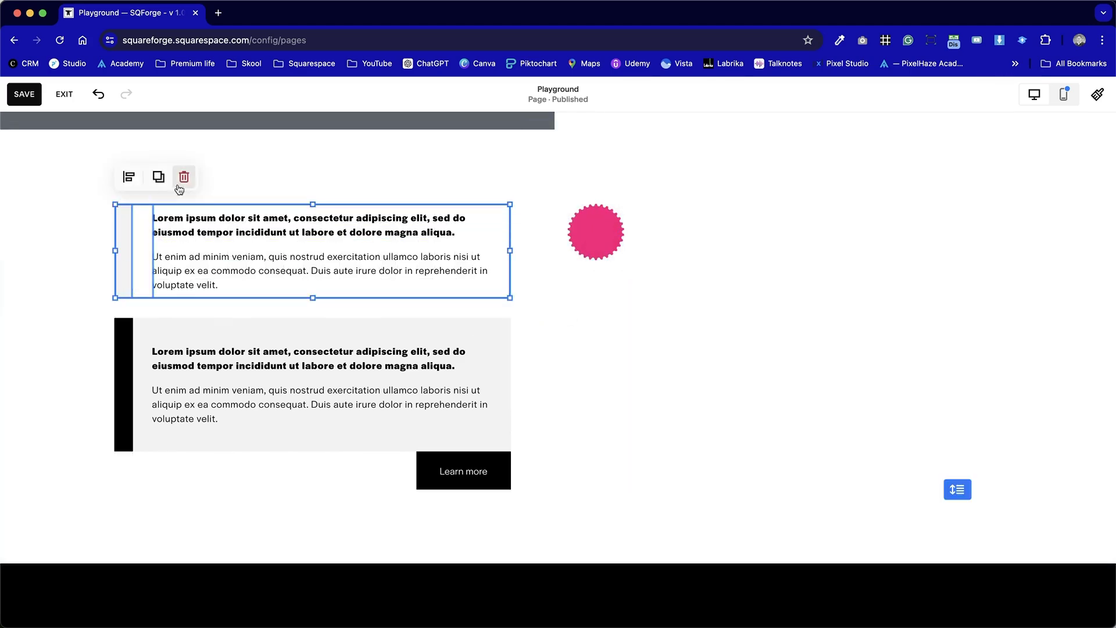
click(178, 175)
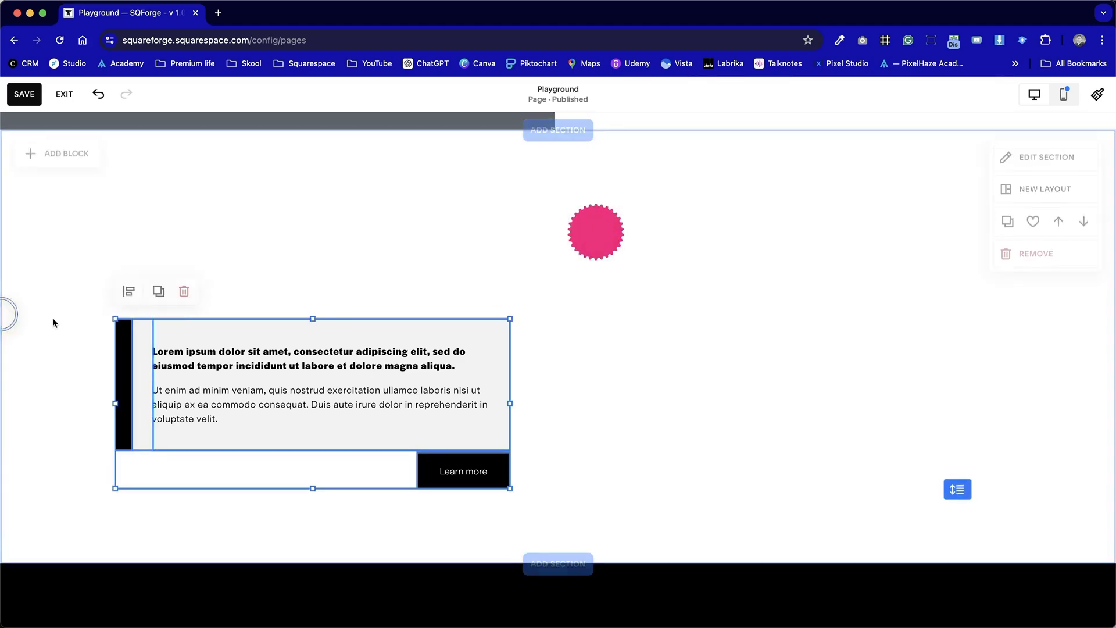
drag(242, 411, 267, 323)
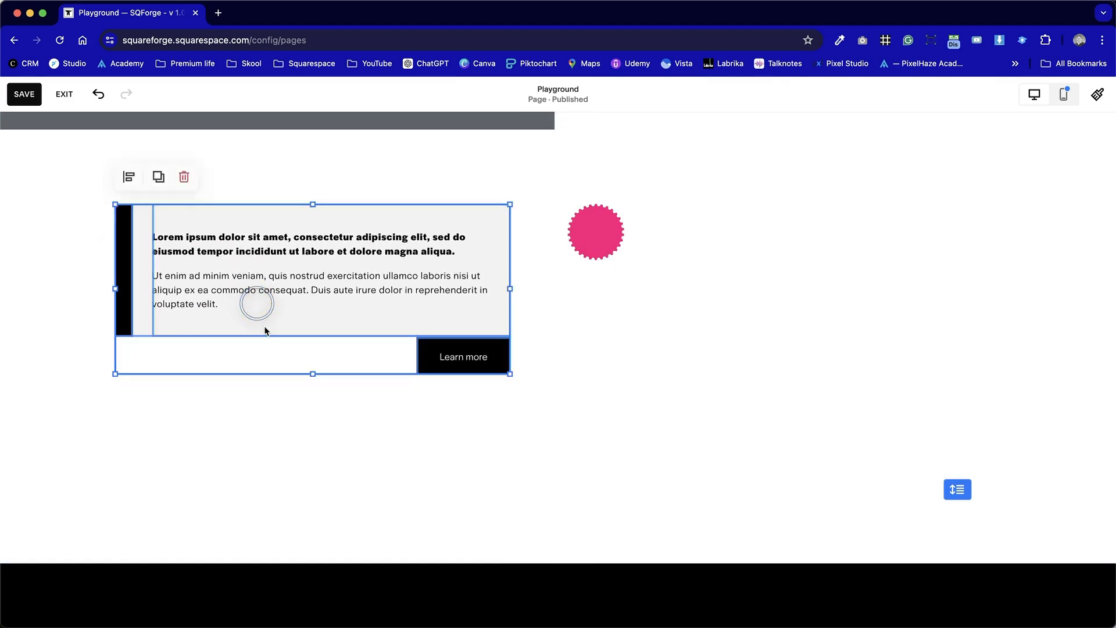
click(290, 467)
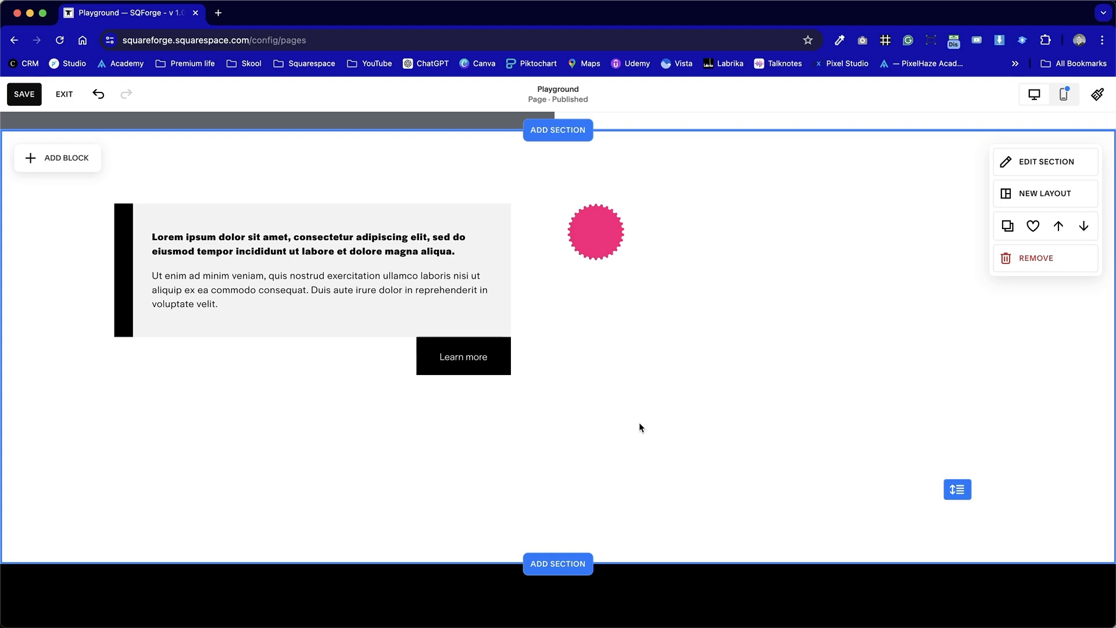
Switch to the mobile layout and reduce the height of the black shape to a thin strip at its top edge
click(1064, 94)
scroll(624, 351, up, 3)
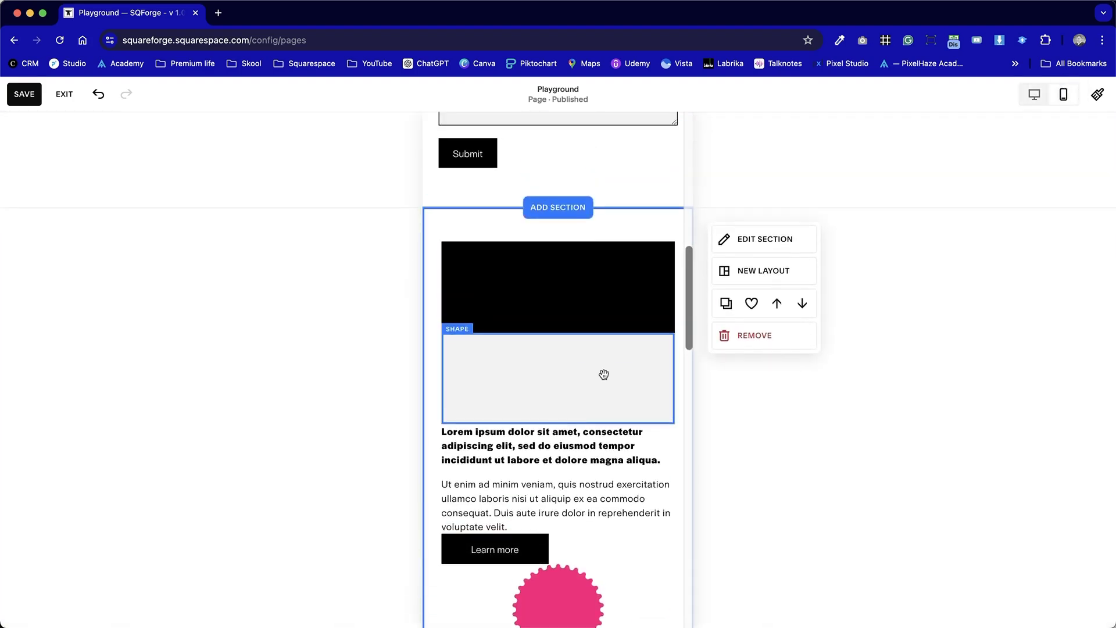
click(559, 305)
click(559, 307)
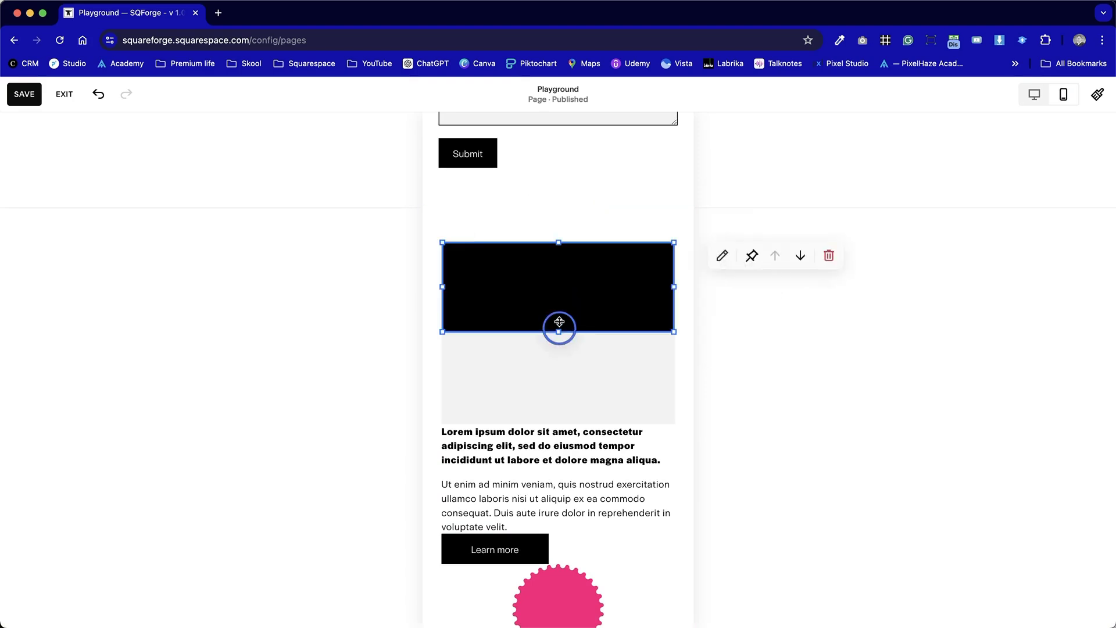
drag(560, 322, 560, 211)
Place the enlarged gray background directly under the black strip and lay the text in front of it with equal side insets
drag(520, 358, 569, 409)
drag(561, 473, 556, 321)
click(826, 285)
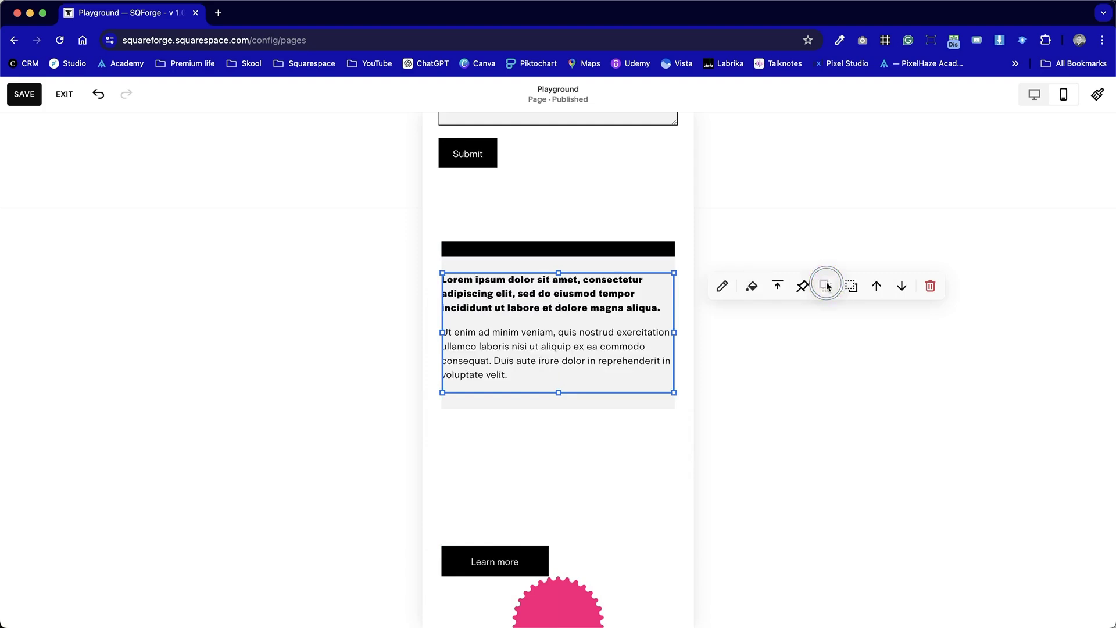
drag(443, 335, 473, 337)
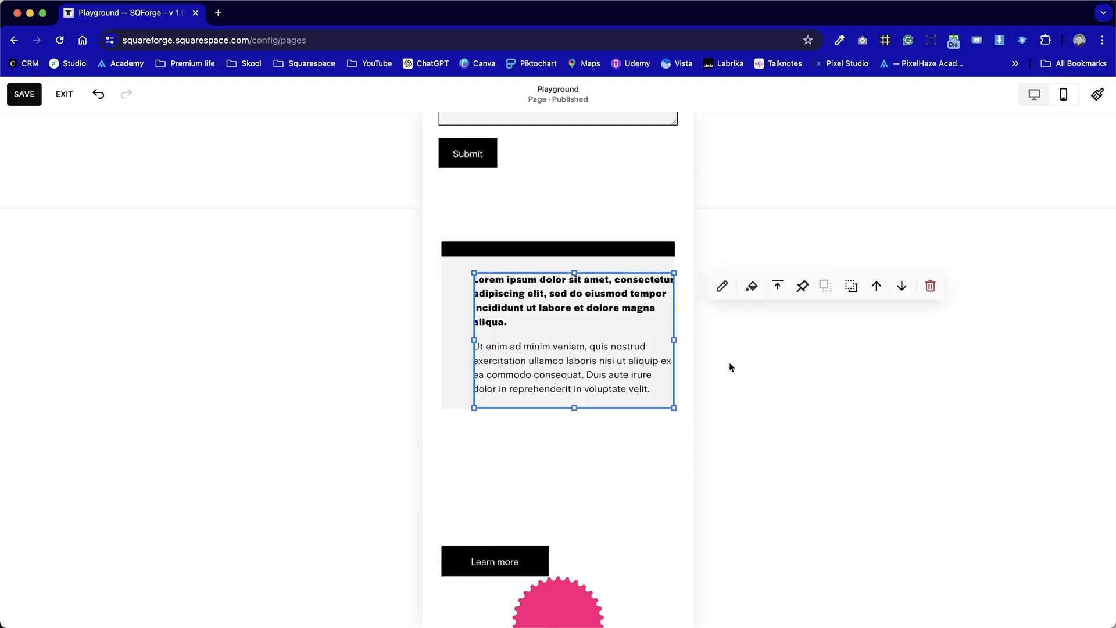
drag(674, 336, 642, 334)
Extend the gray background downward by two grid rows so it encloses the whole text
click(663, 407)
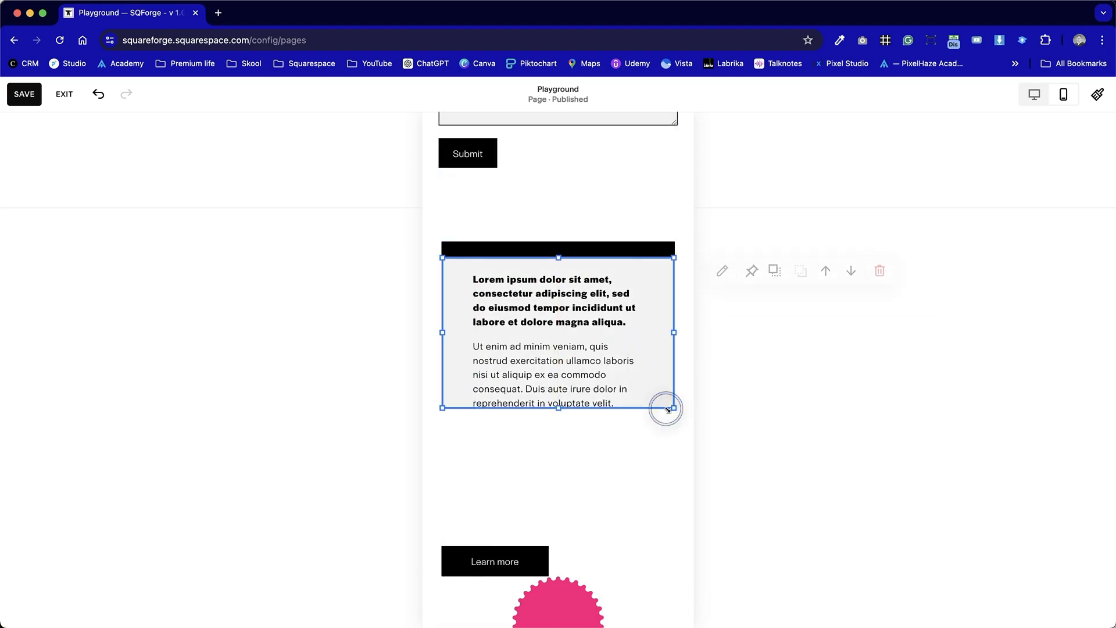
drag(559, 408, 559, 440)
click(618, 516)
Place the Learn more button directly below the gray background, aligned with the background's right edge
drag(506, 562, 631, 463)
click(592, 548)
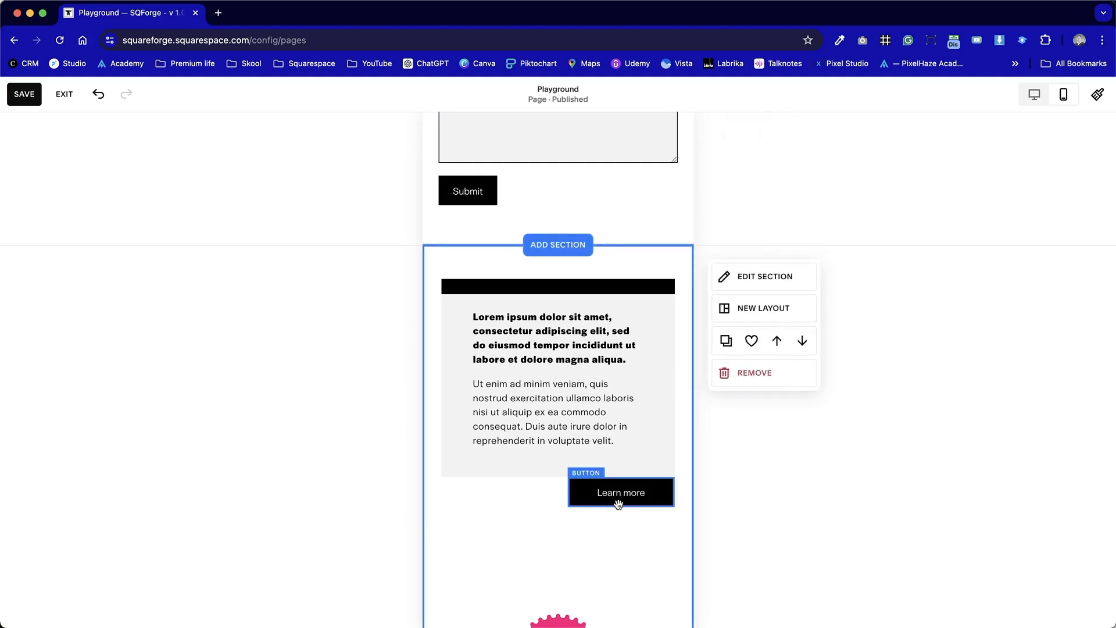
drag(611, 492, 578, 533)
drag(549, 492, 619, 492)
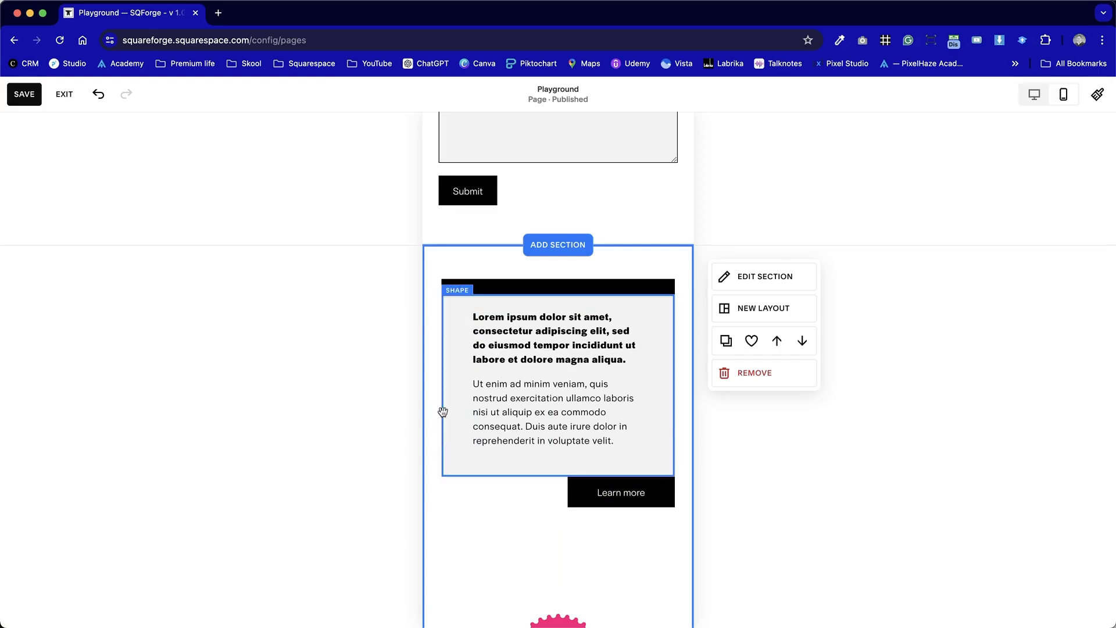
Reshape the black strip into a narrow vertical bar along the card's left edge and bring it in front of the background
click(494, 290)
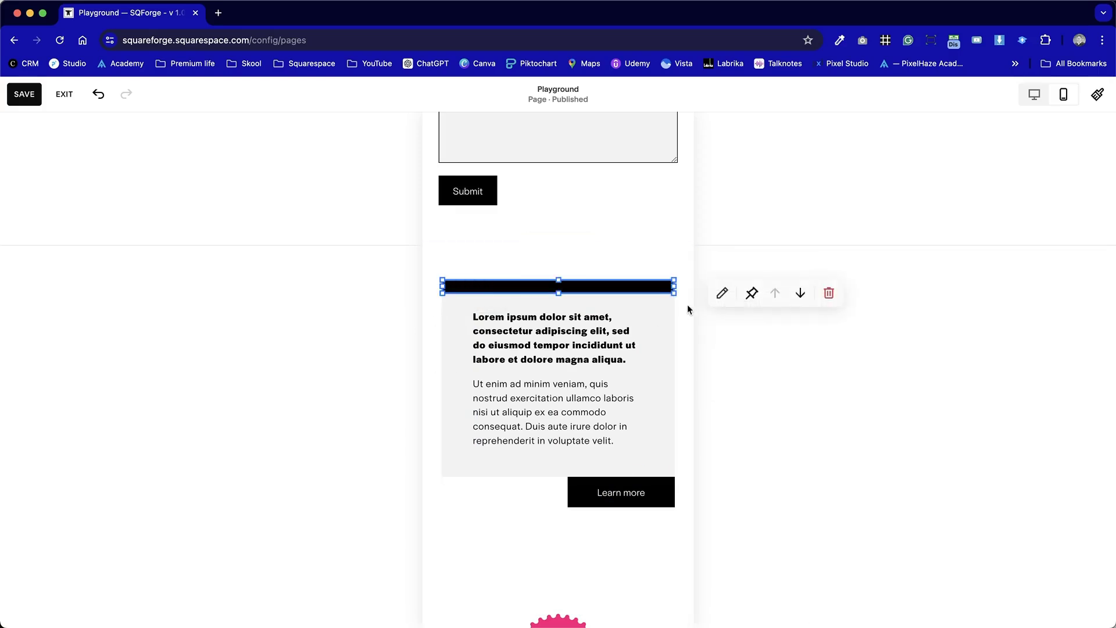
drag(673, 281, 445, 294)
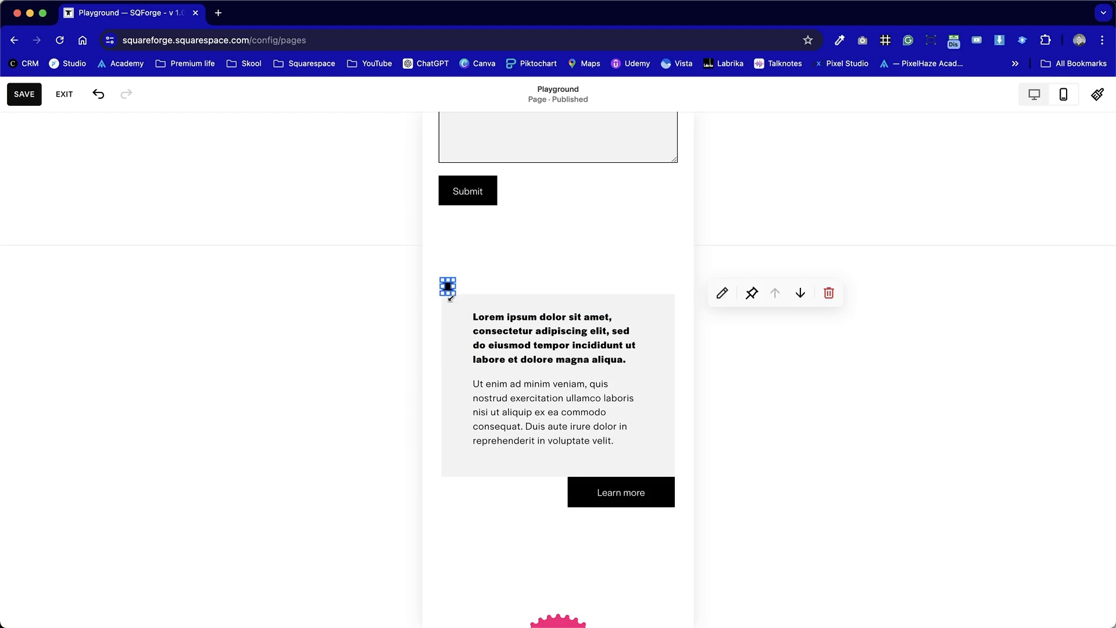
drag(454, 293, 468, 474)
click(778, 293)
click(454, 524)
Move the background and text up one grid row, trim the bar to match the background, and move the button directly below it
mouse_move(498, 372)
mouse_down()
mouse_move(496, 360)
mouse_move(511, 385)
mouse_up()
click(481, 480)
click(448, 465)
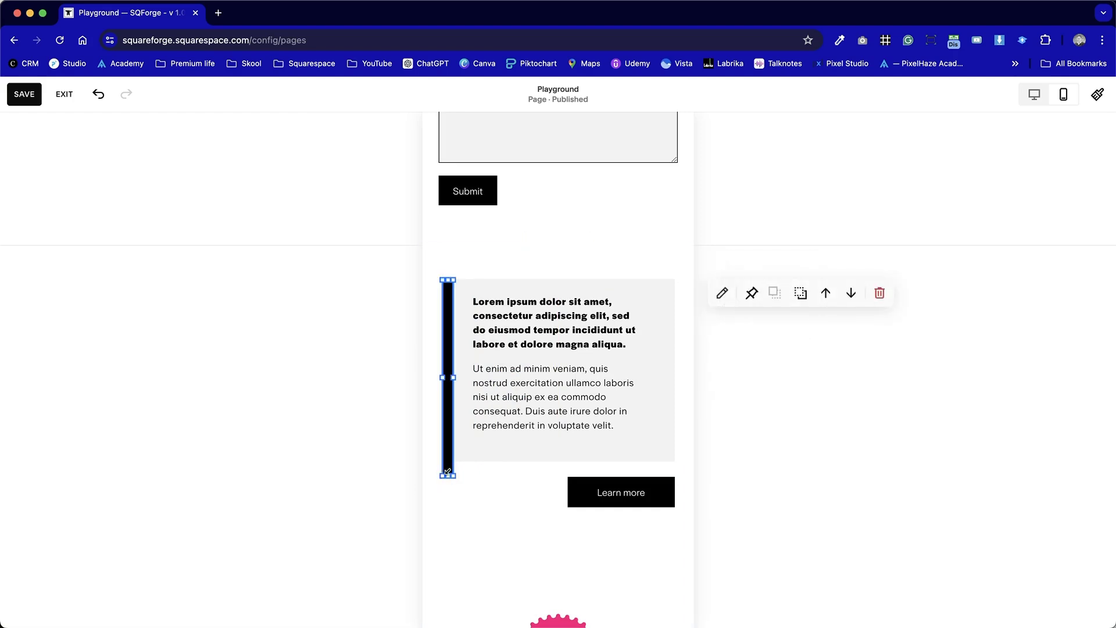
drag(456, 475, 456, 468)
click(577, 519)
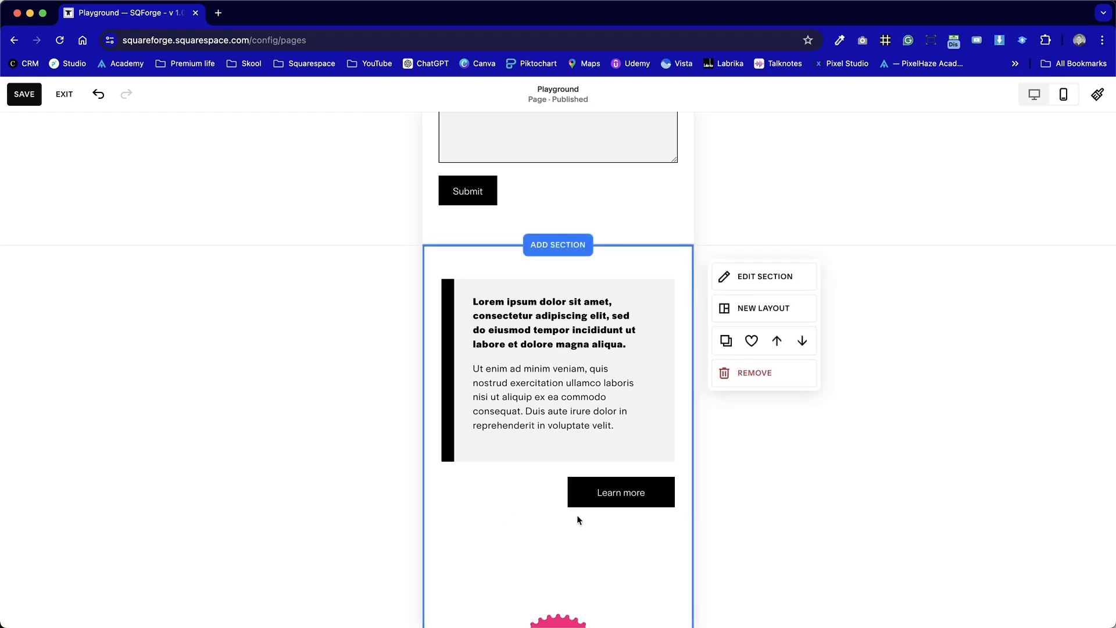
drag(647, 496, 647, 480)
click(580, 521)
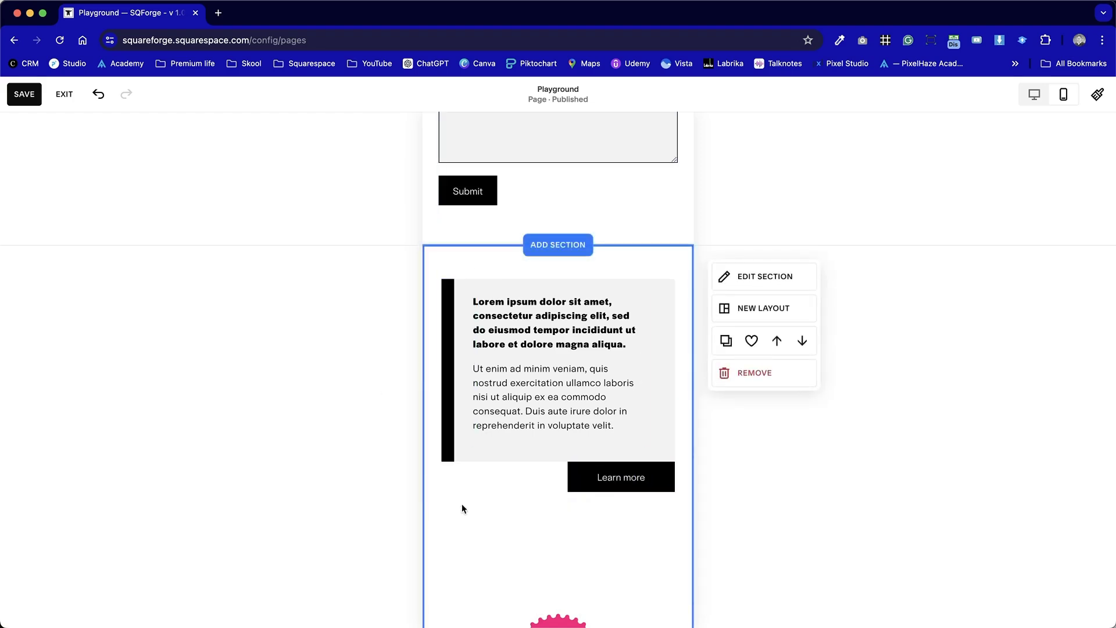
Move the pink badge up and to the left so it sits just below the card's Learn more button row
scroll(491, 526, down, 5)
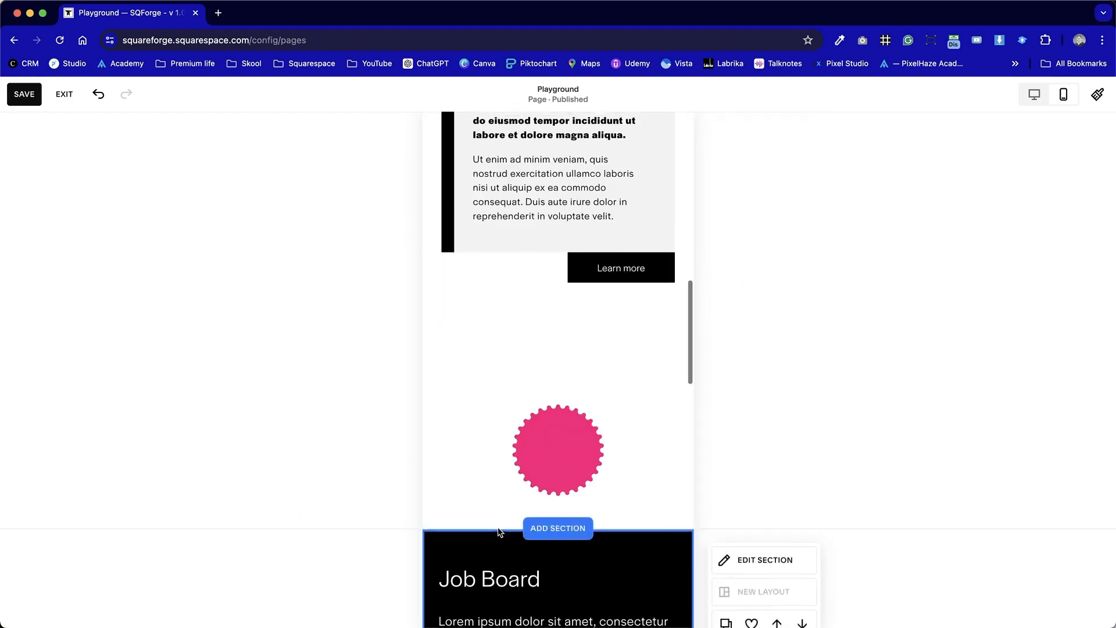
scroll(523, 527, up, 2)
drag(595, 517, 590, 426)
drag(671, 404, 549, 407)
click(586, 438)
scroll(588, 438, up, 3)
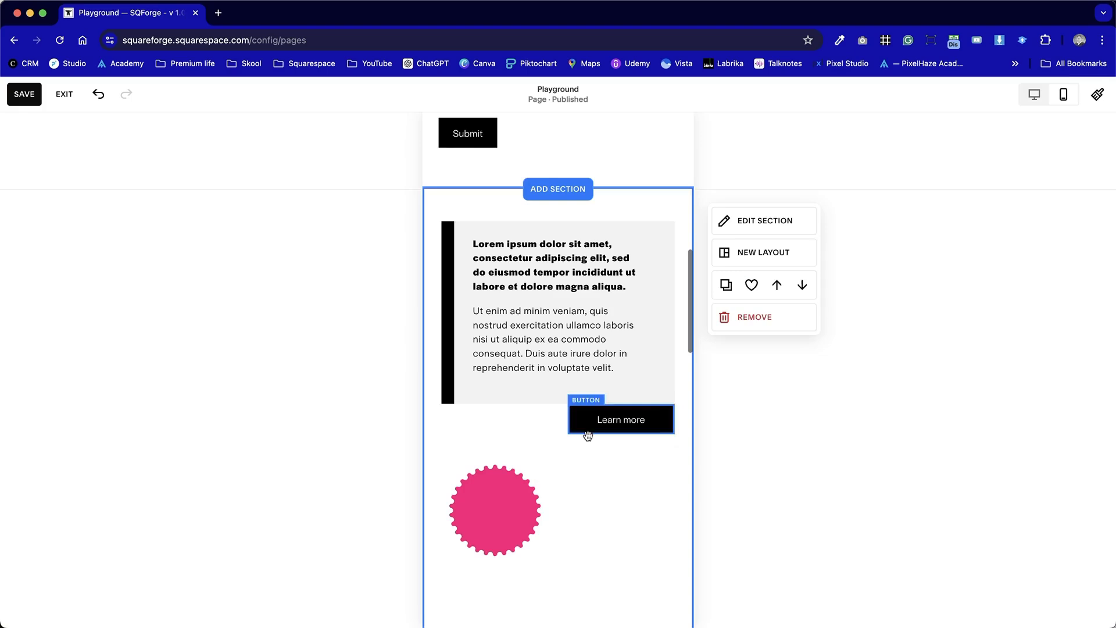
Return to the desktop layout, duplicate the card with its button, and place the copy one grid row below the original
click(1035, 93)
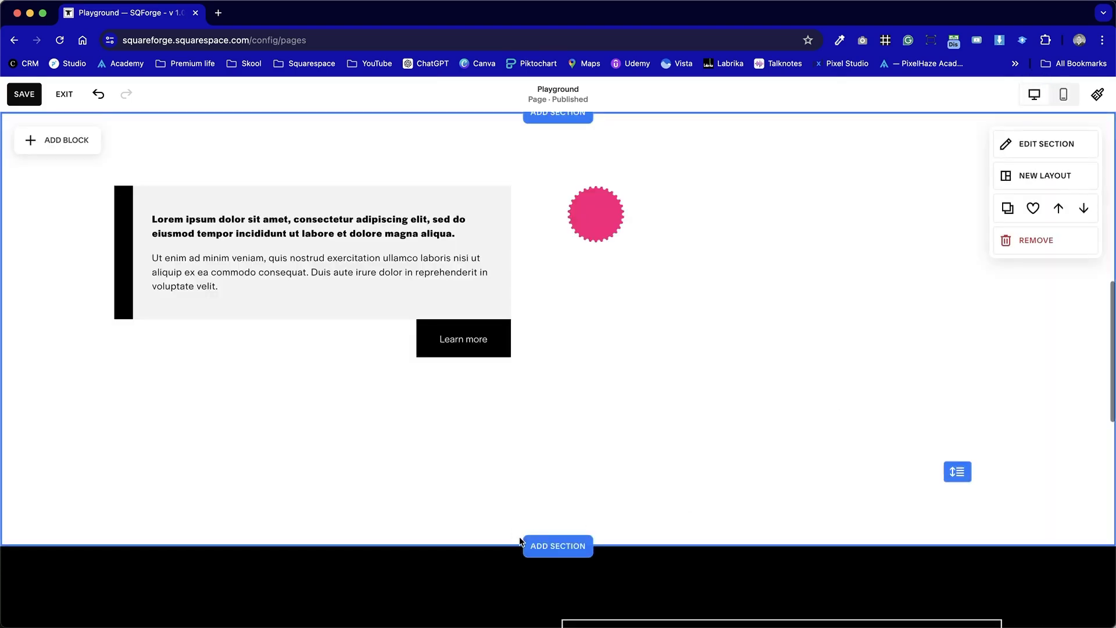
scroll(529, 408, up, 3)
drag(512, 519, 112, 324)
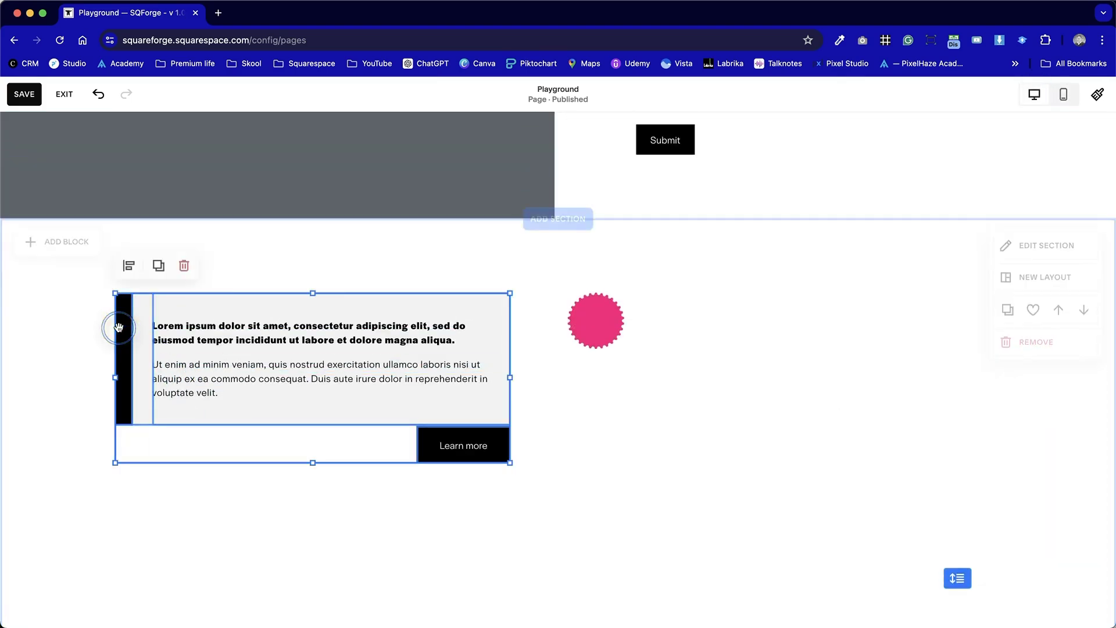
drag(241, 335, 369, 537)
click(633, 447)
scroll(633, 447, down, 3)
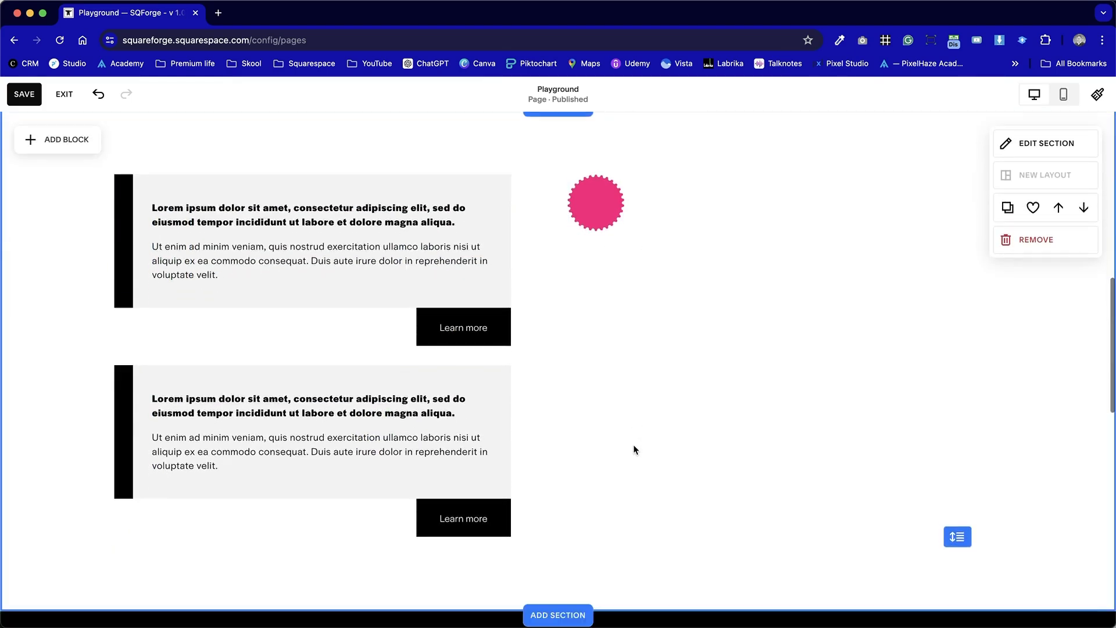
Duplicate the card with its button again and place the third card one grid row below the second
drag(128, 323, 108, 305)
key(super+d)
drag(442, 399, 395, 561)
scroll(621, 531, down, 3)
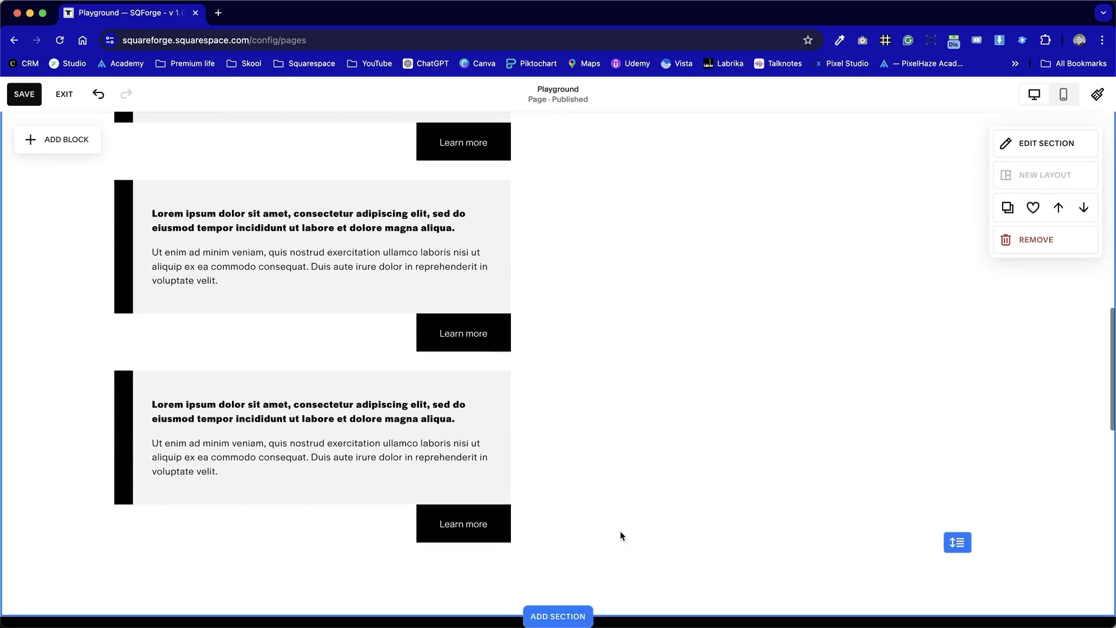
scroll(620, 531, up, 5)
scroll(622, 535, down, 2)
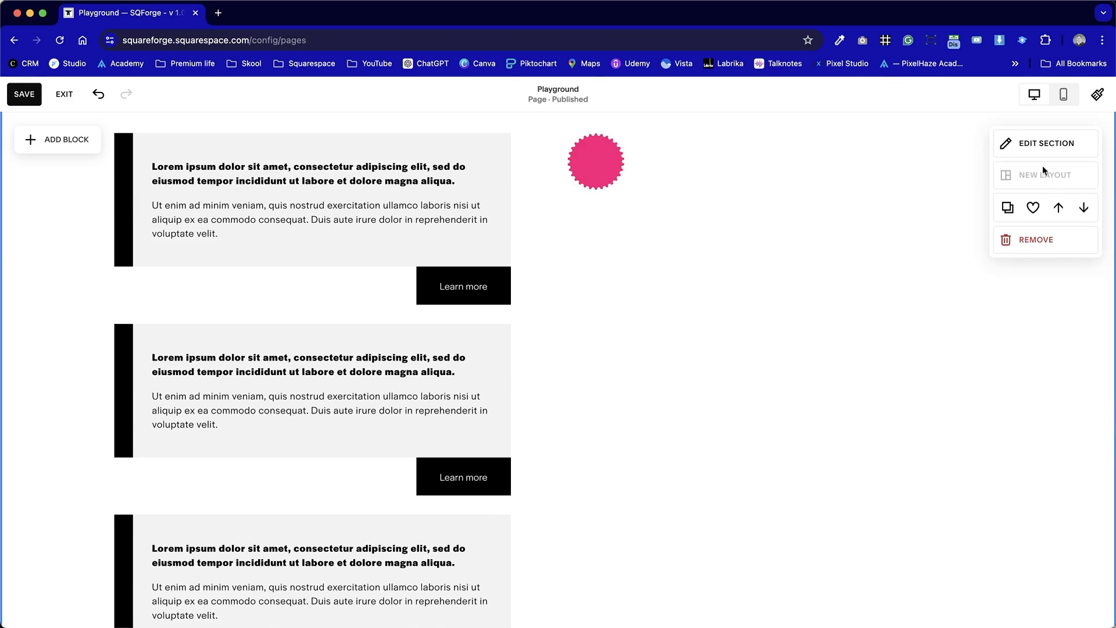
Switch to the mobile layout and move the pink badge from between the cards to below the last card
click(1063, 94)
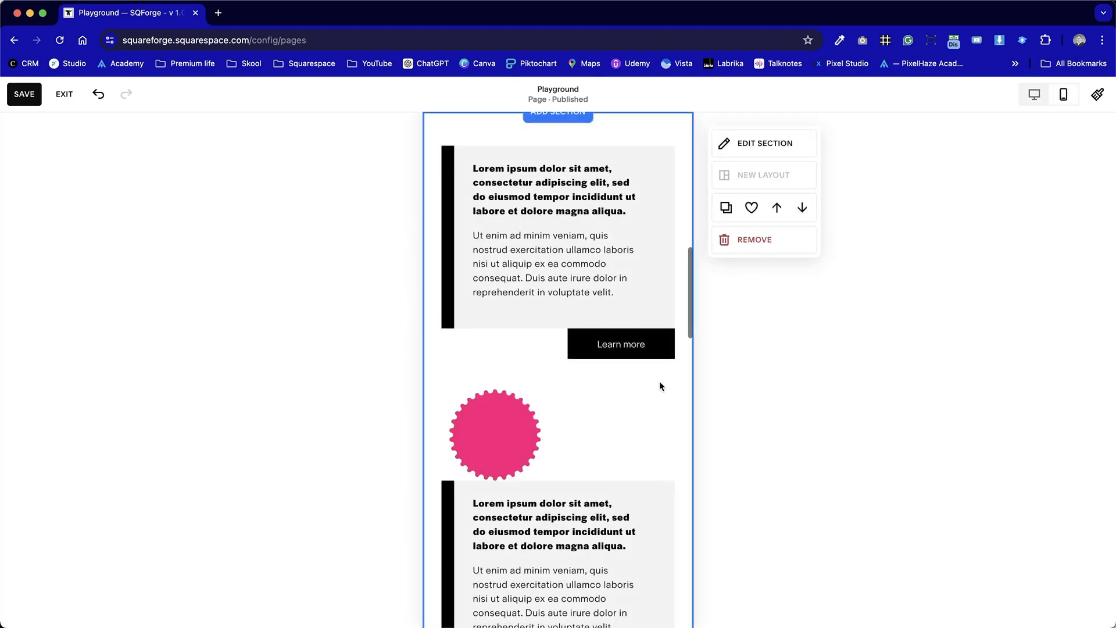
scroll(636, 435, up, 3)
scroll(635, 435, down, 6)
scroll(636, 435, up, 3)
scroll(645, 430, down, 2)
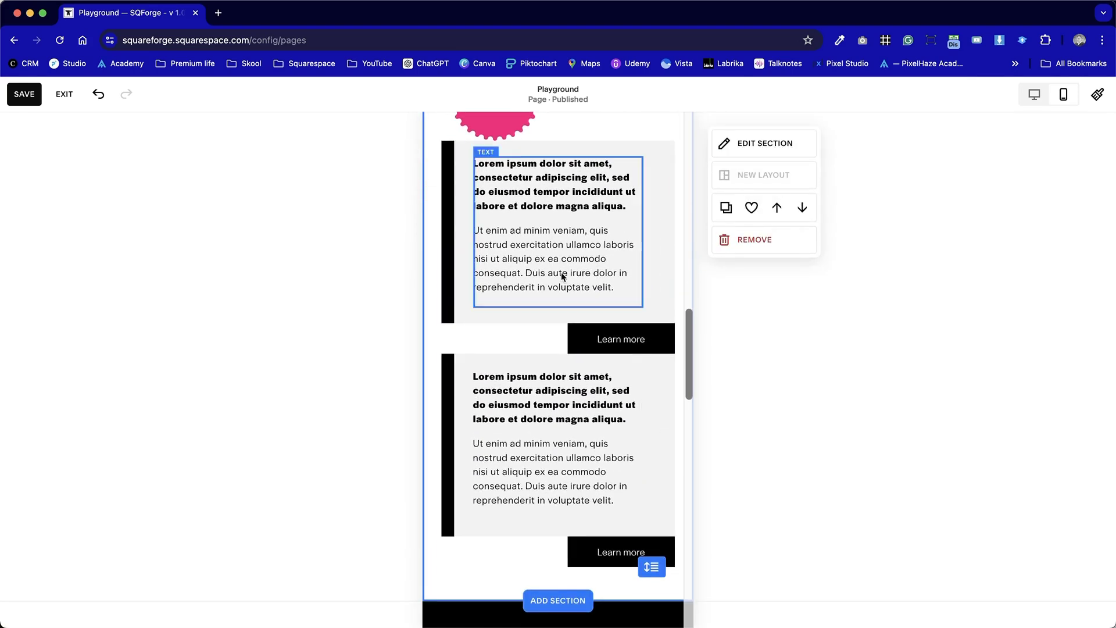
drag(495, 119, 499, 581)
scroll(576, 411, up, 3)
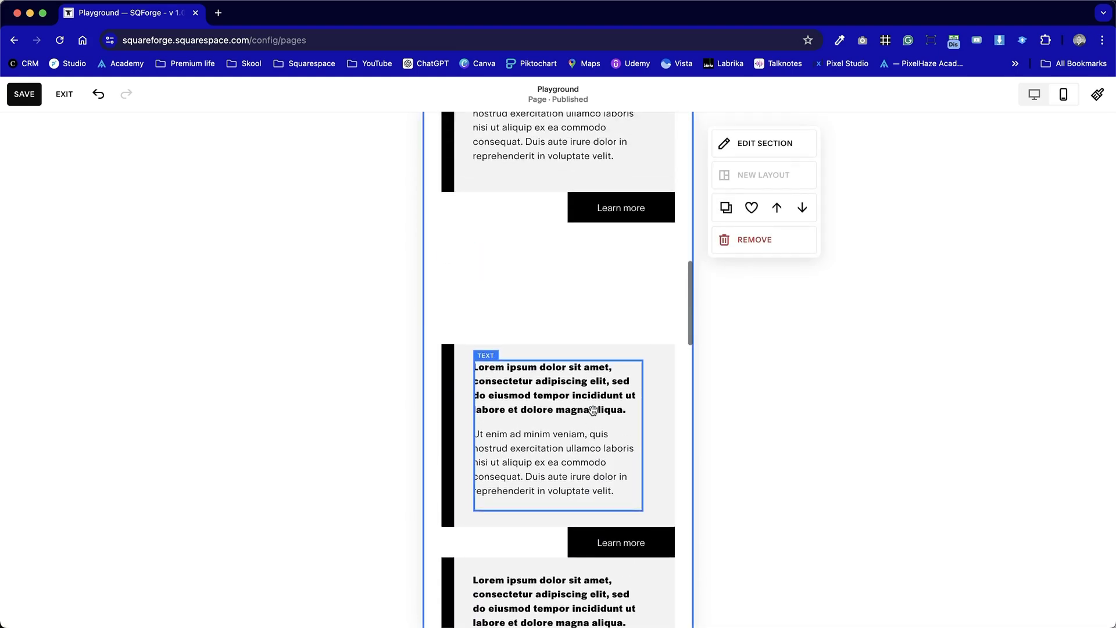
Move the second card with its button and black bar up to sit one grid row below the first card
drag(458, 307, 687, 545)
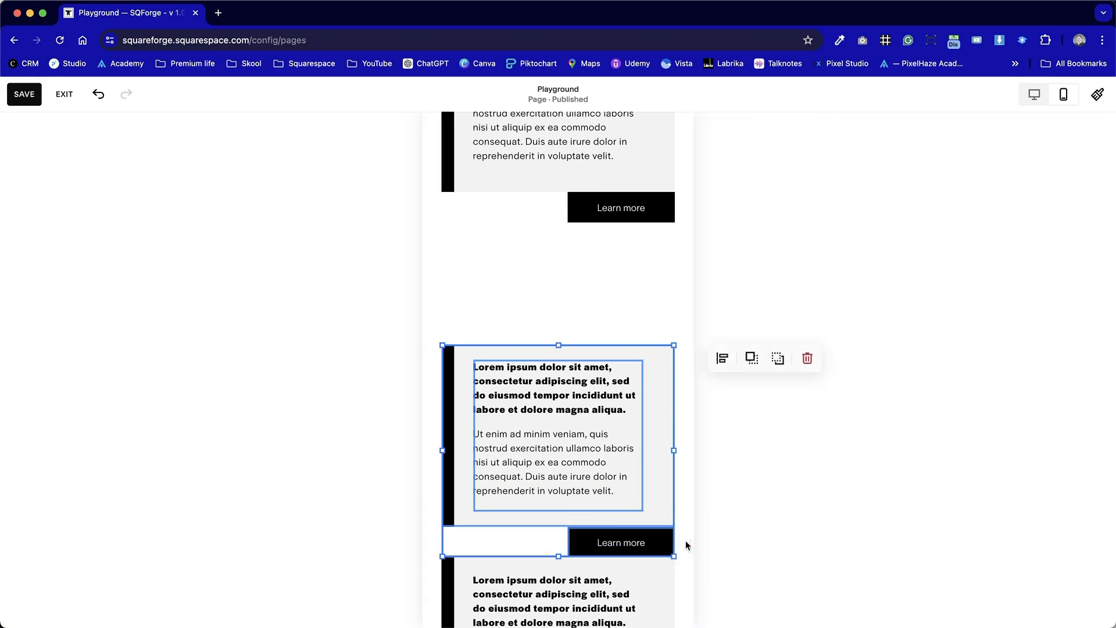
drag(601, 469, 602, 384)
click(624, 508)
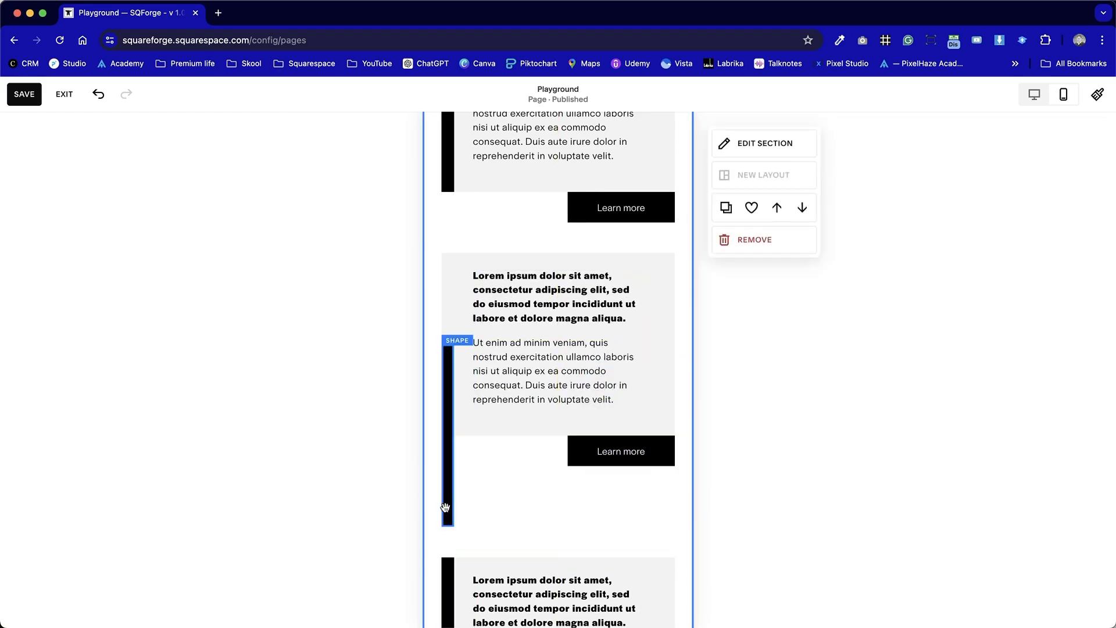
drag(447, 507, 446, 419)
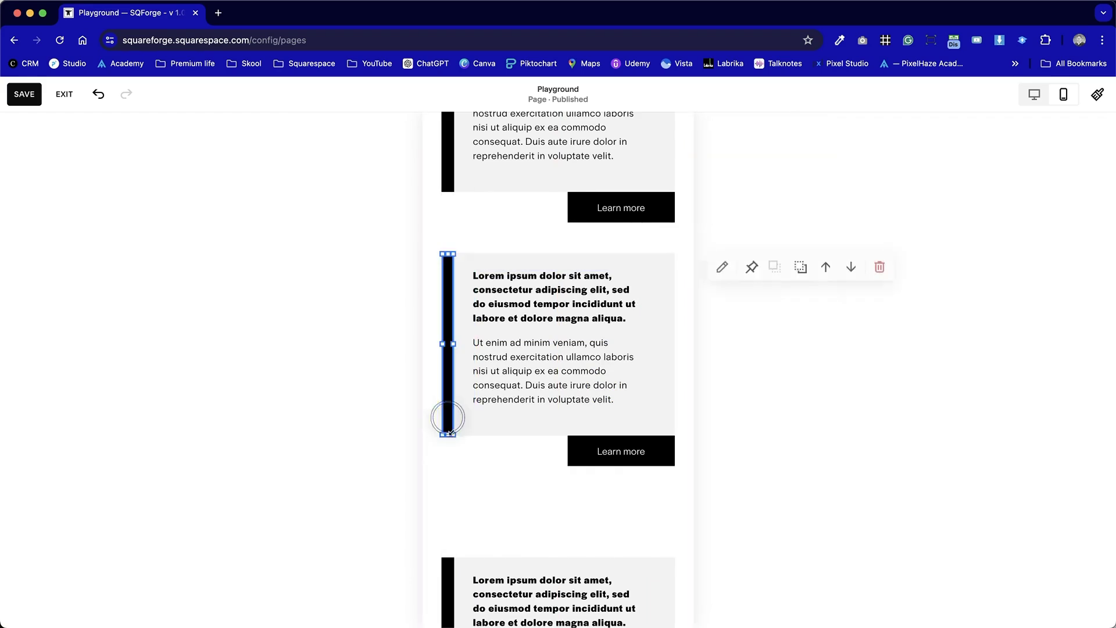
click(495, 539)
Move the third card with its button up to sit one grid row below the second card
scroll(496, 539, down, 5)
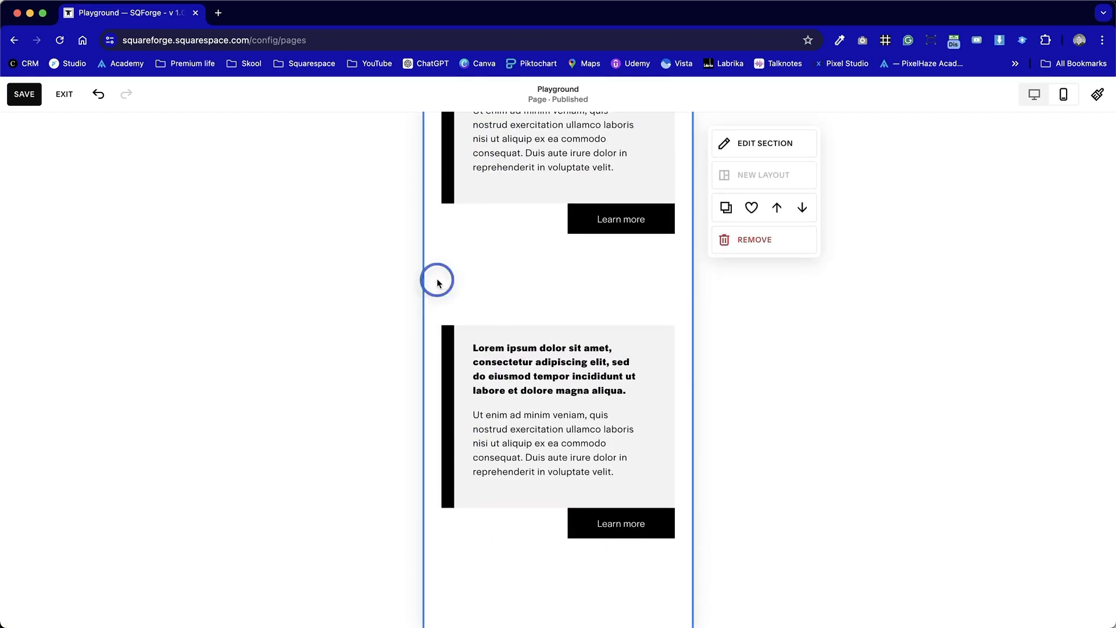
click(653, 494)
drag(653, 494, 651, 435)
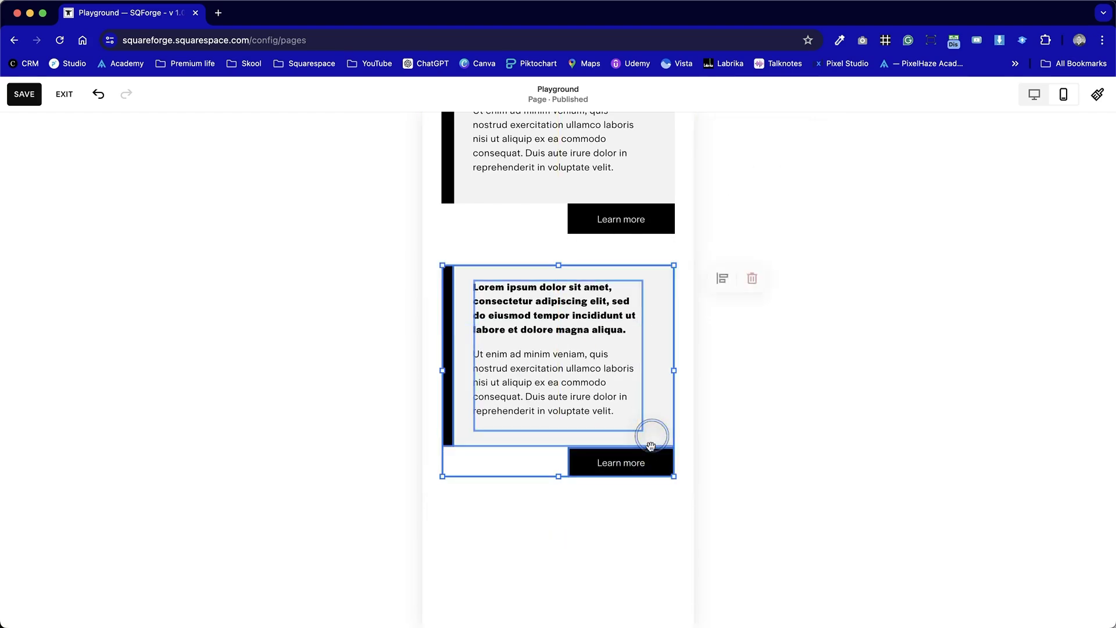
click(650, 570)
Move the pink badge up to sit one grid row below the last card's Learn more button
scroll(649, 570, up, 5)
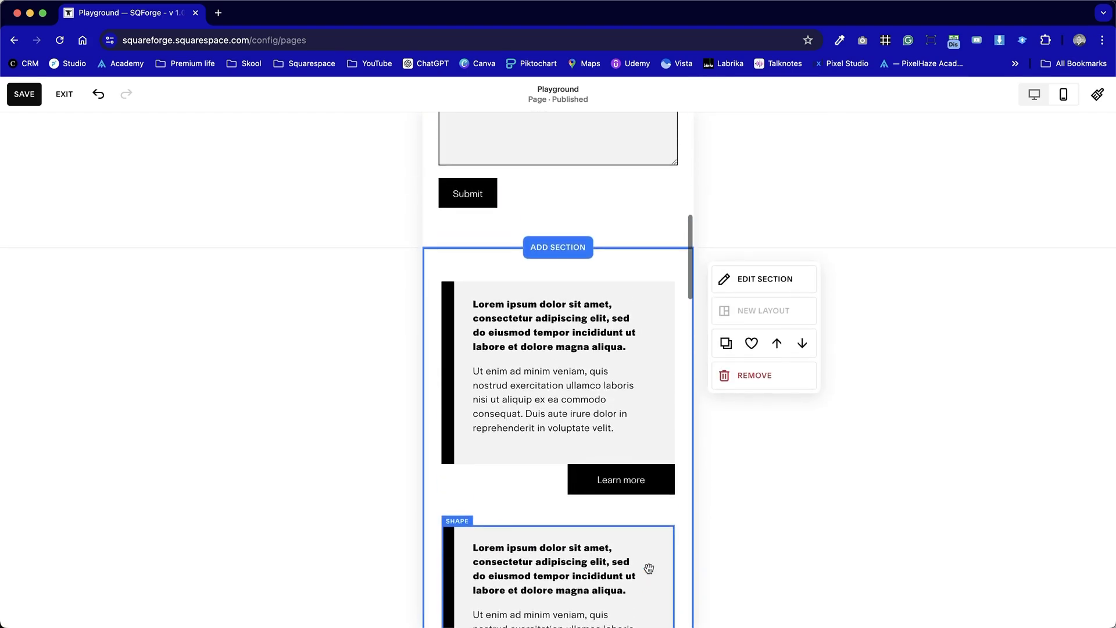
scroll(649, 569, down, 8)
drag(495, 581, 489, 433)
click(605, 534)
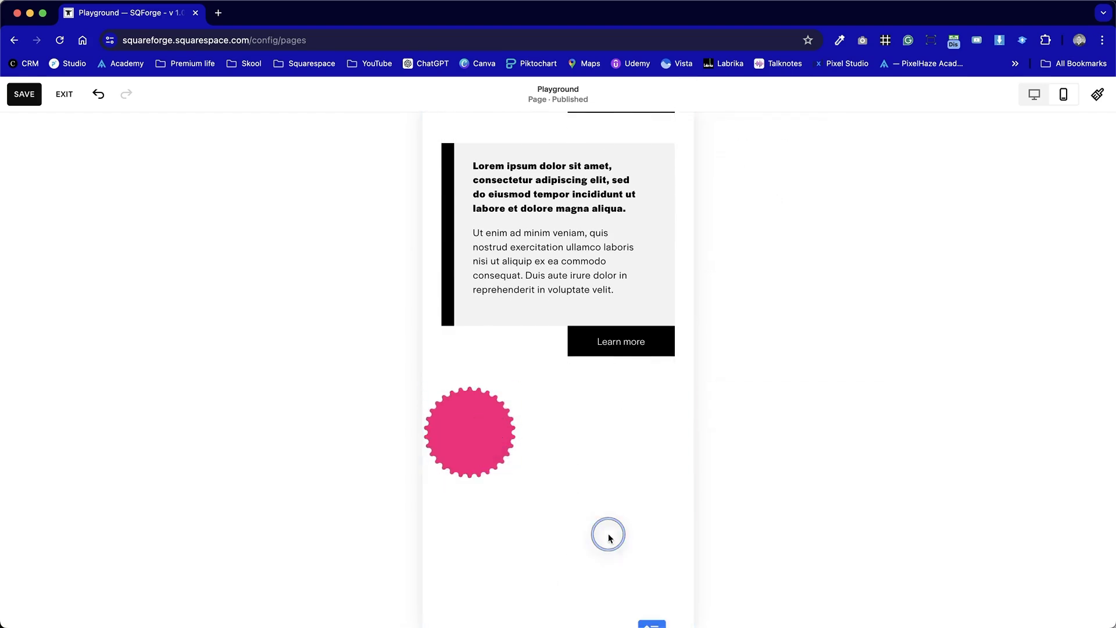
Return to the desktop layout and add an image block to the right of the pink badge
click(1038, 95)
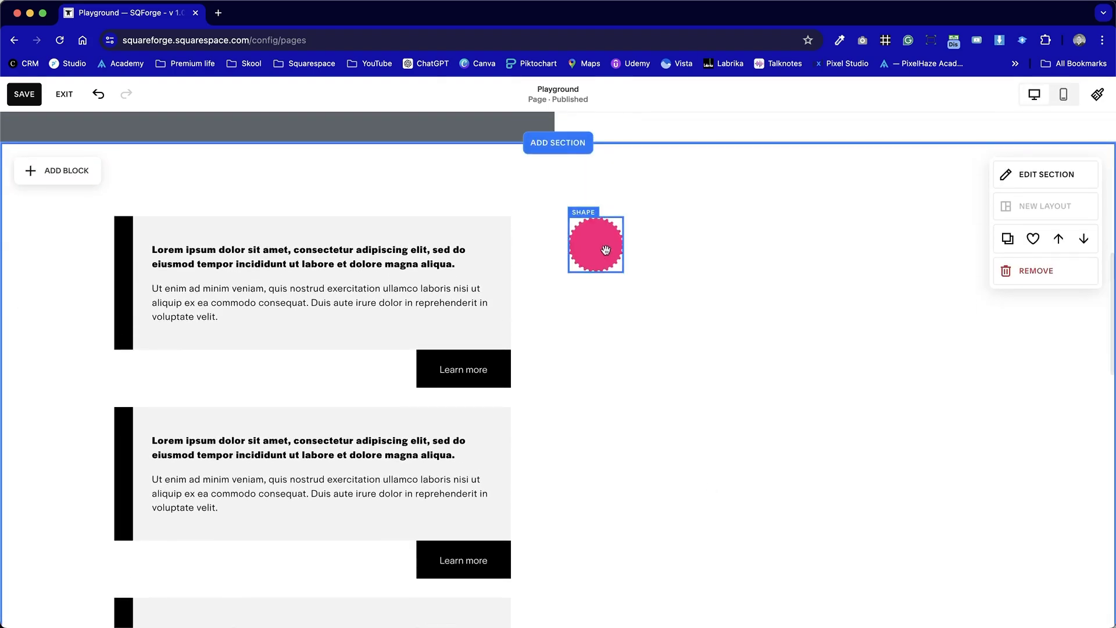
click(55, 169)
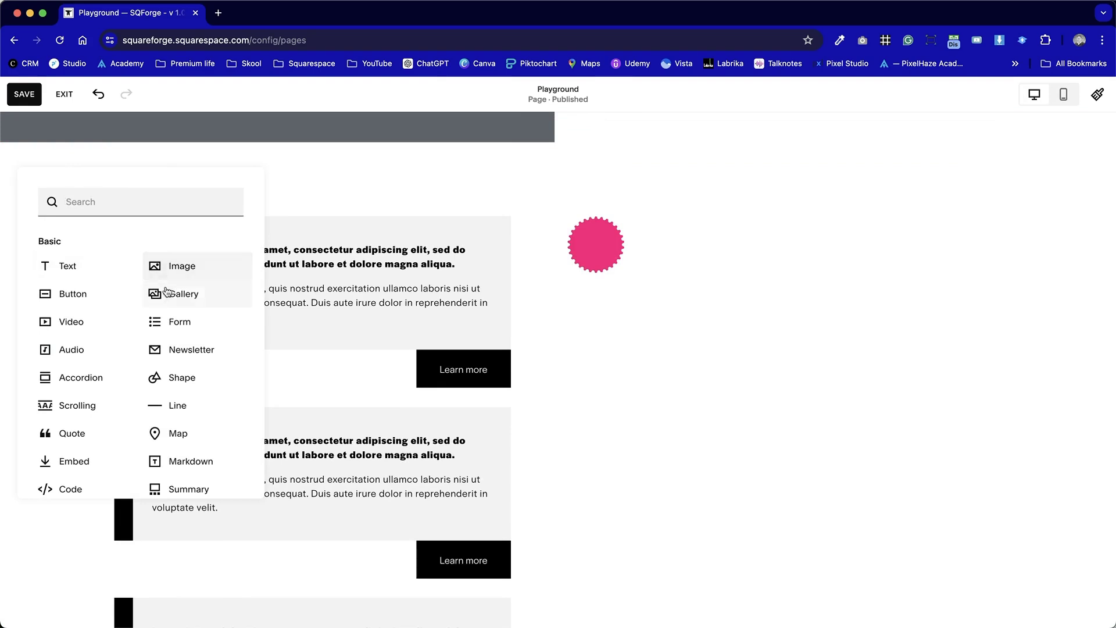
click(168, 272)
drag(178, 258, 780, 262)
Fill the new image block with the eagle photo from the image library
click(823, 270)
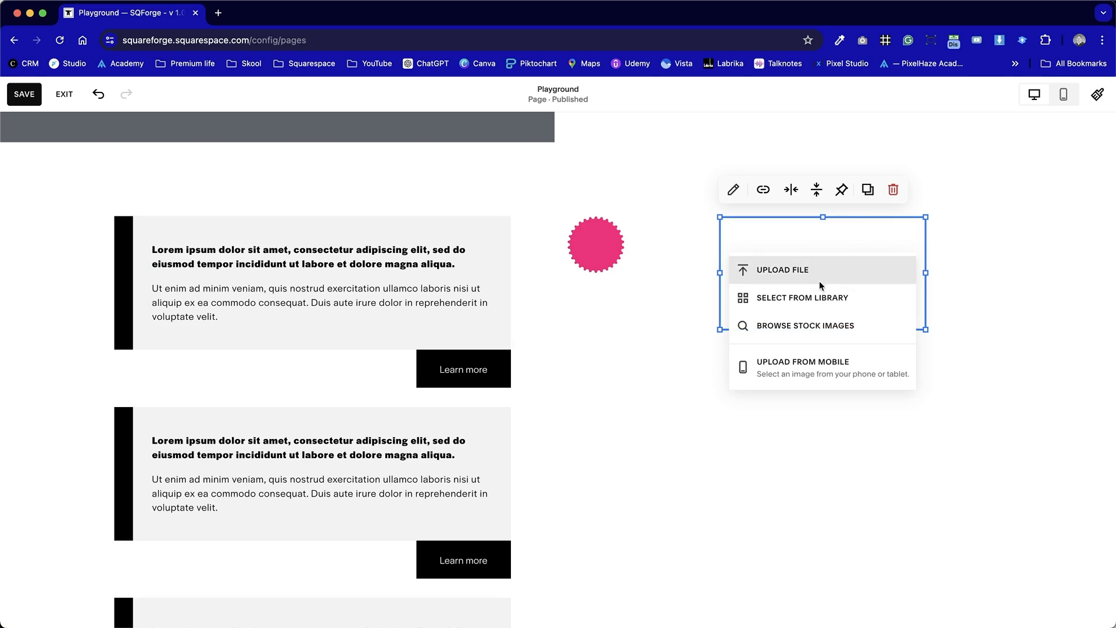
click(811, 306)
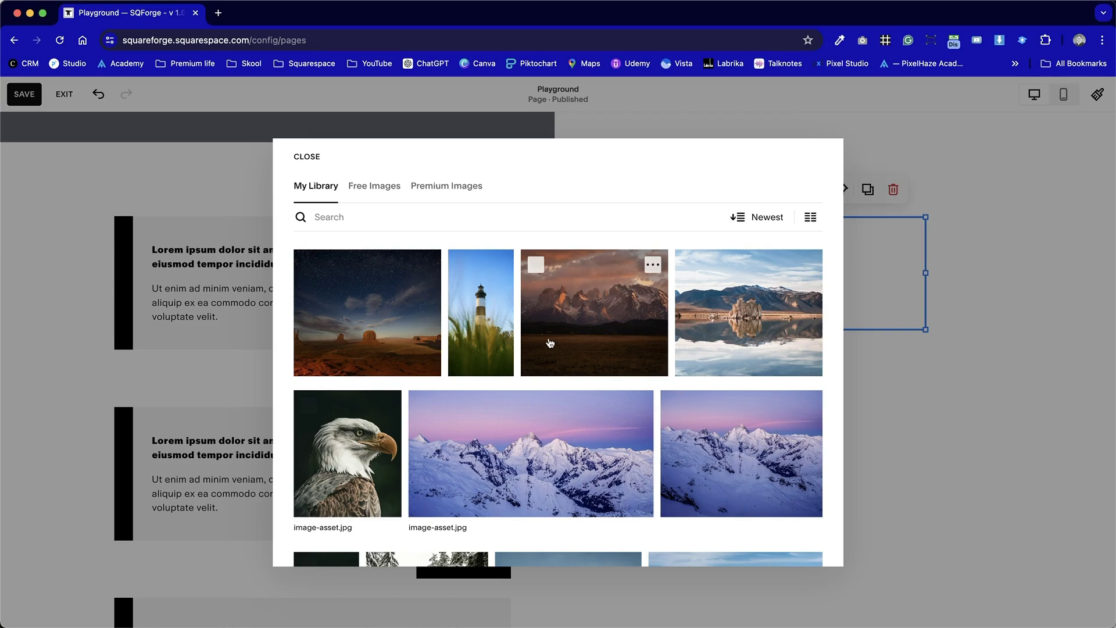
click(309, 405)
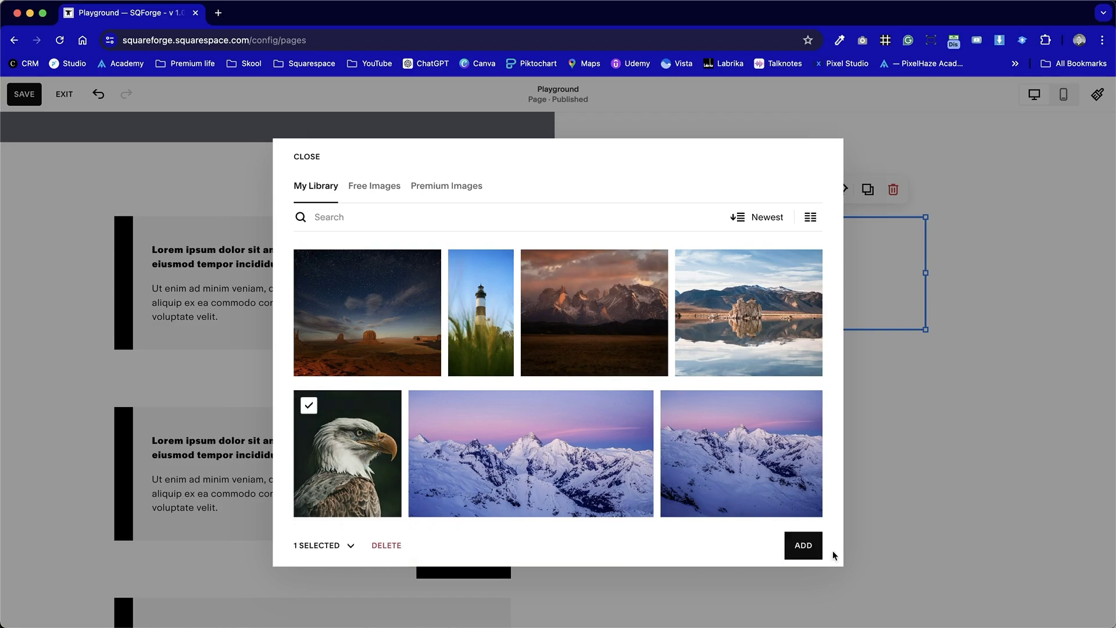
click(814, 552)
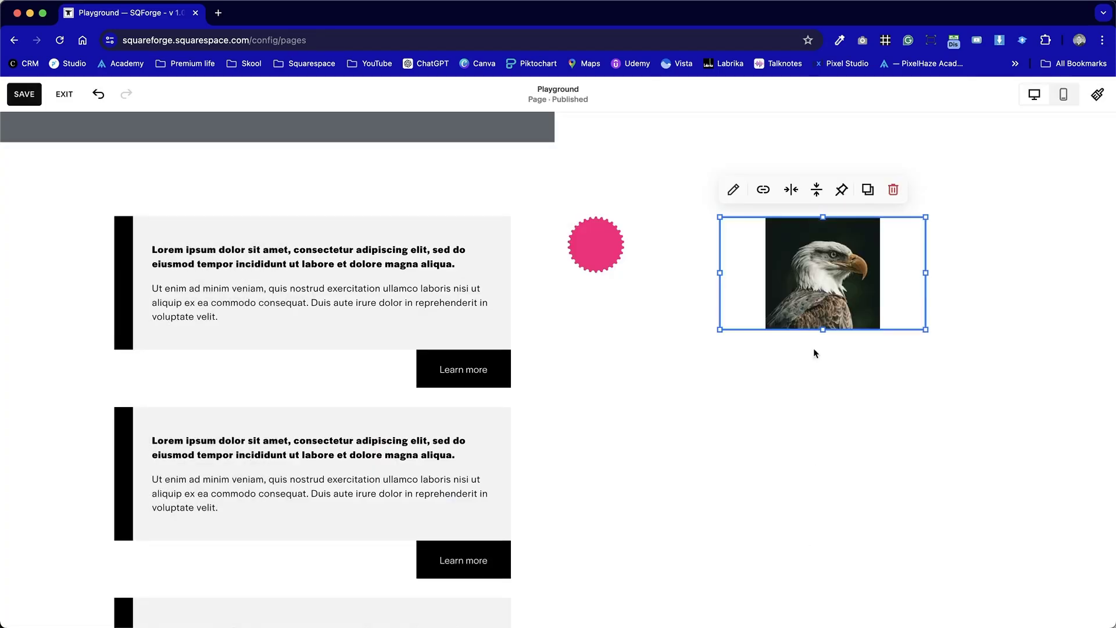
Enlarge the eagle image block downward and widen it, keeping it to the right of the pink badge
drag(822, 327, 833, 560)
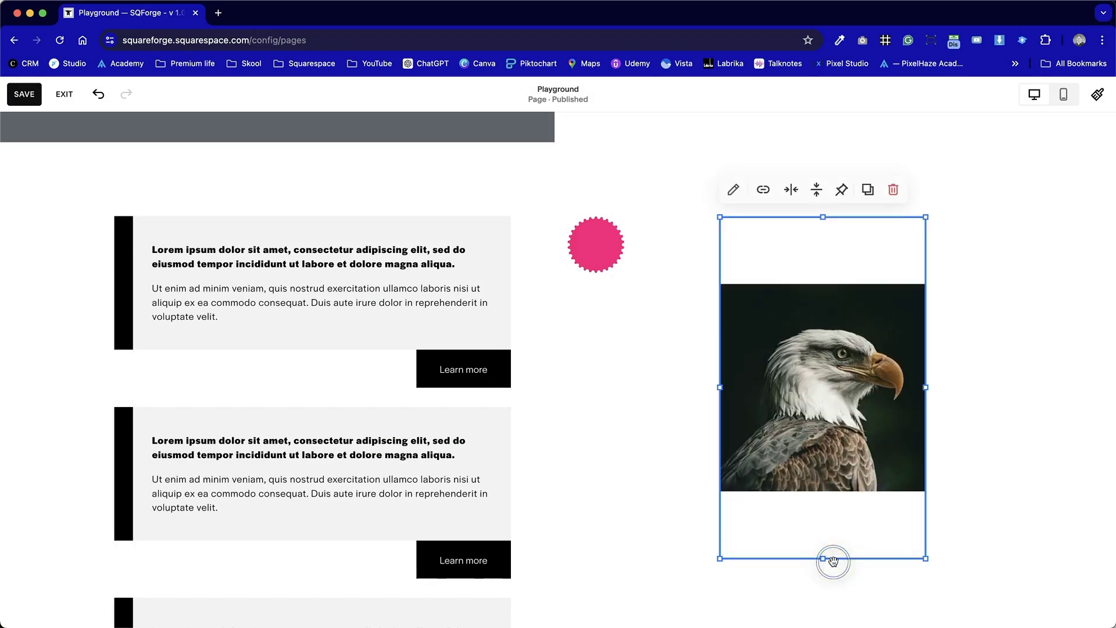
drag(714, 381, 637, 399)
drag(780, 407, 856, 407)
Set the eagle image's design to Shape so it is cropped to a circle
click(734, 191)
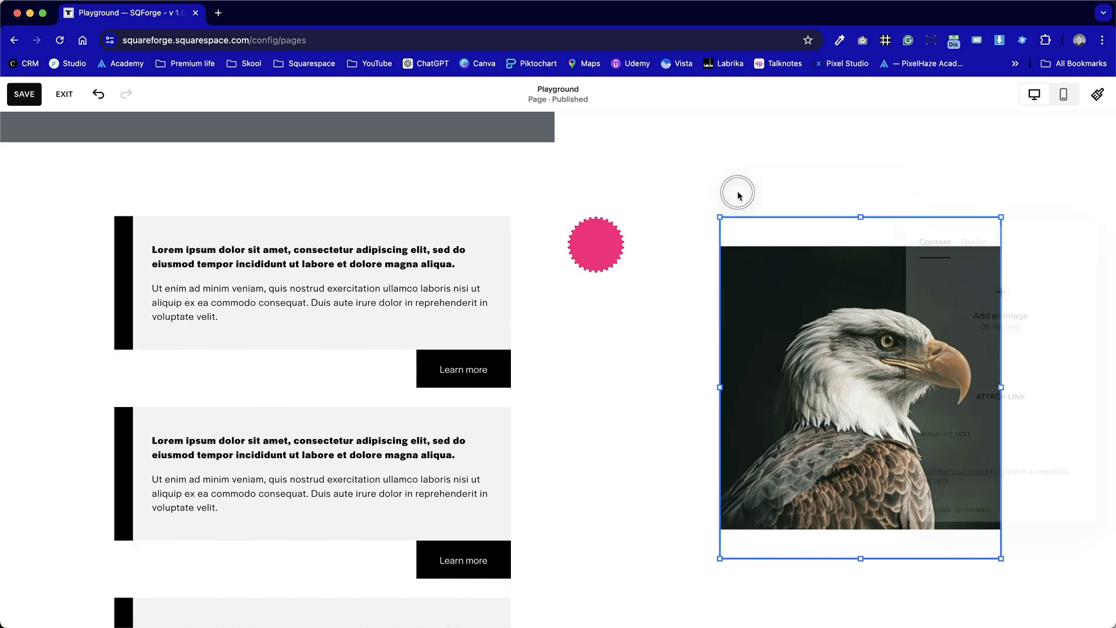
drag(1037, 233, 604, 219)
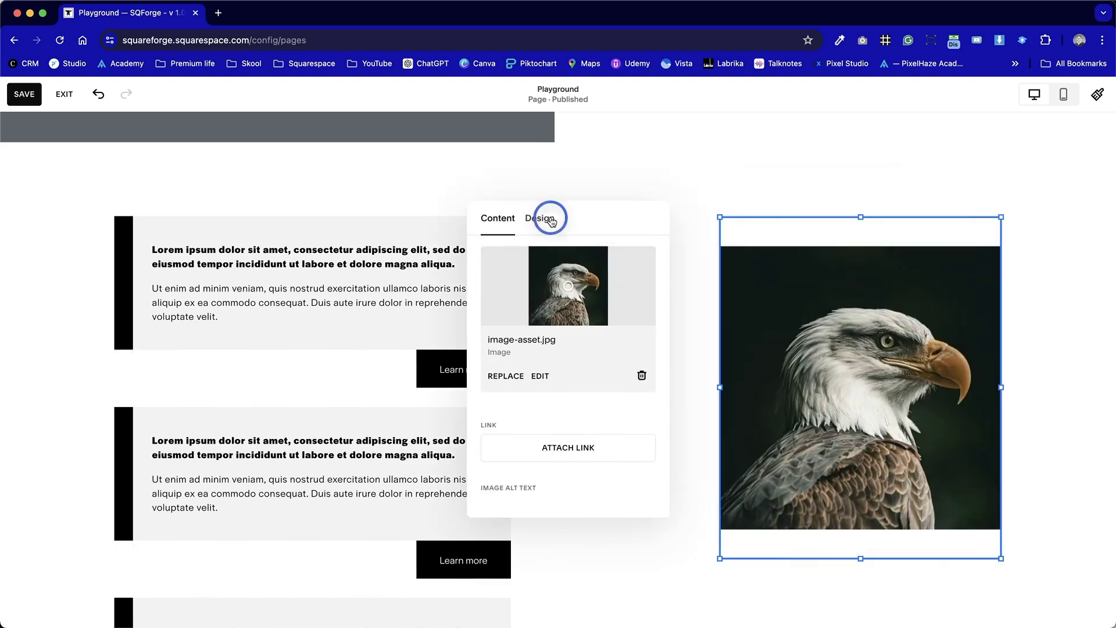
click(551, 220)
click(631, 263)
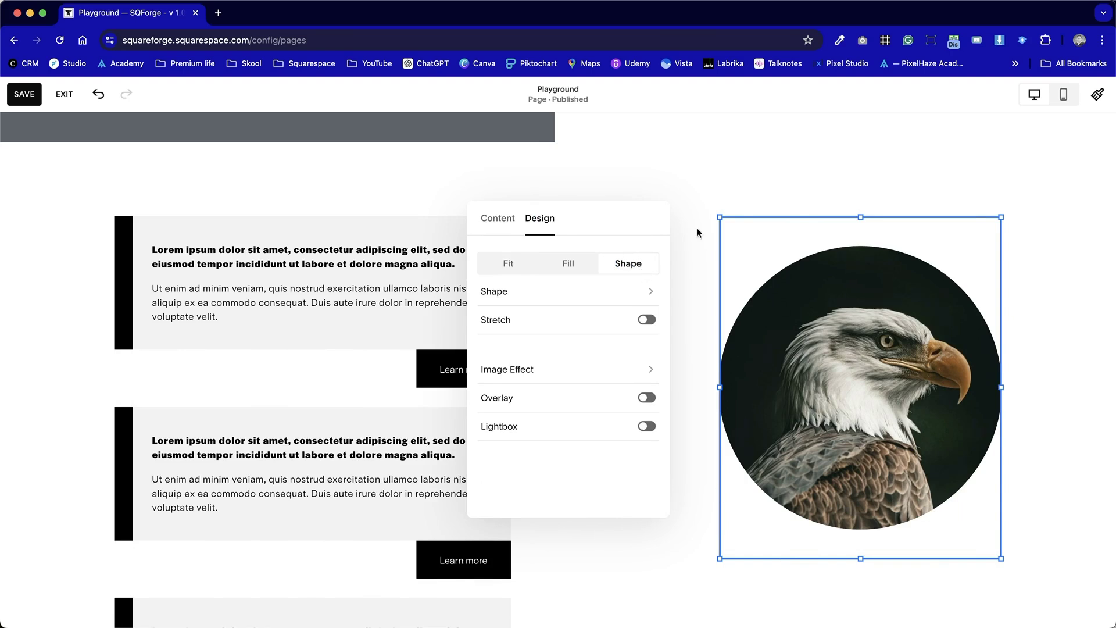
click(694, 550)
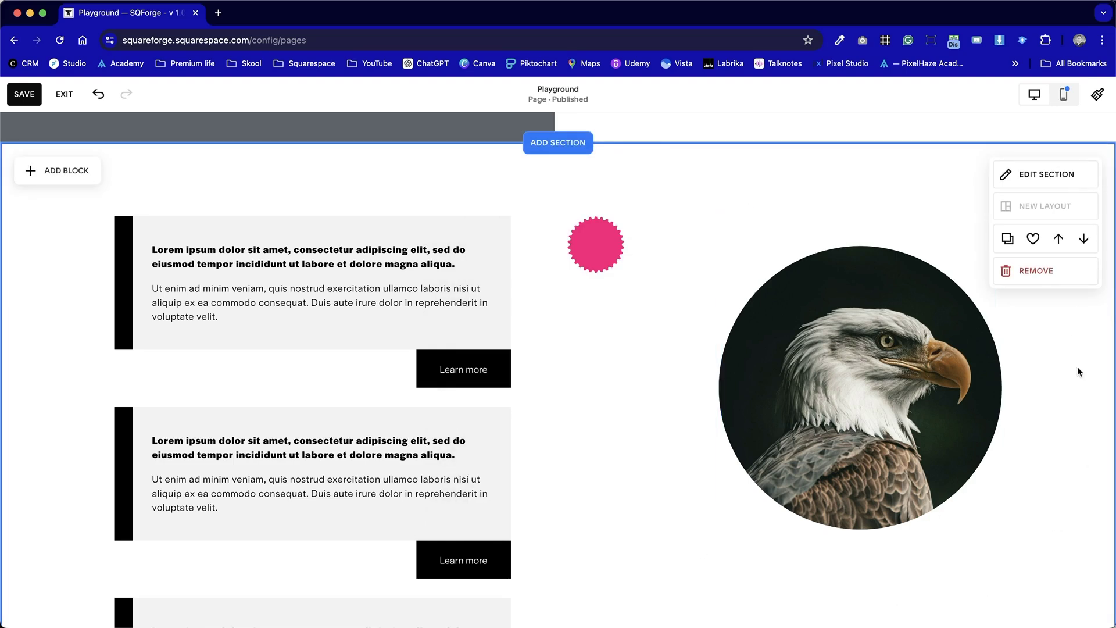
Place the pink badge over the eagle image's upper-left edge, enlarge it and bring it in front of the image
drag(596, 244, 753, 294)
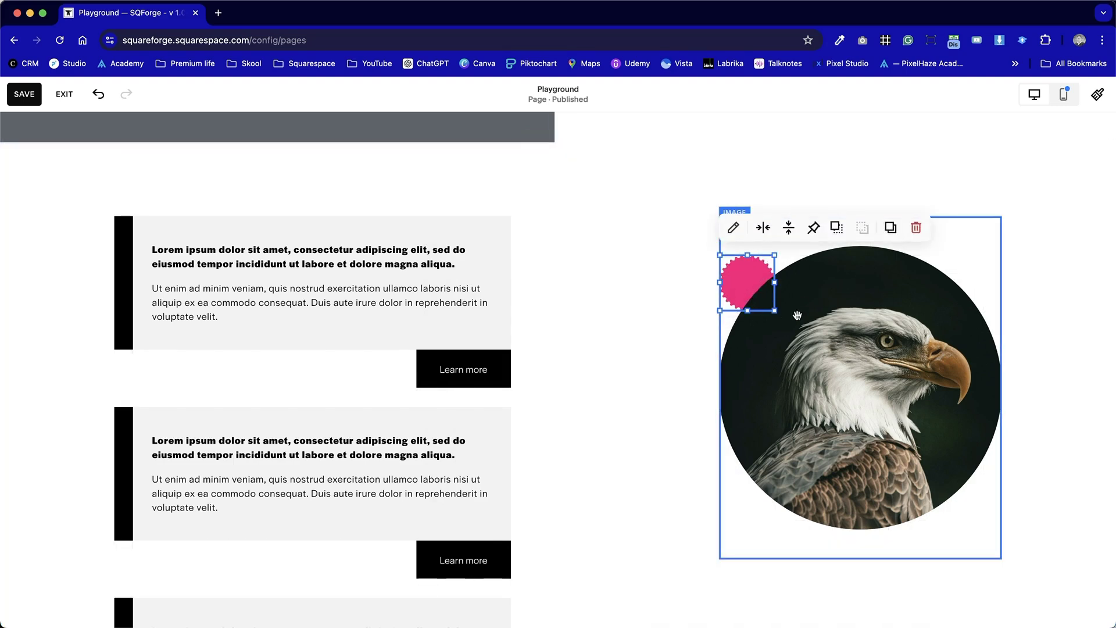
drag(774, 250, 812, 236)
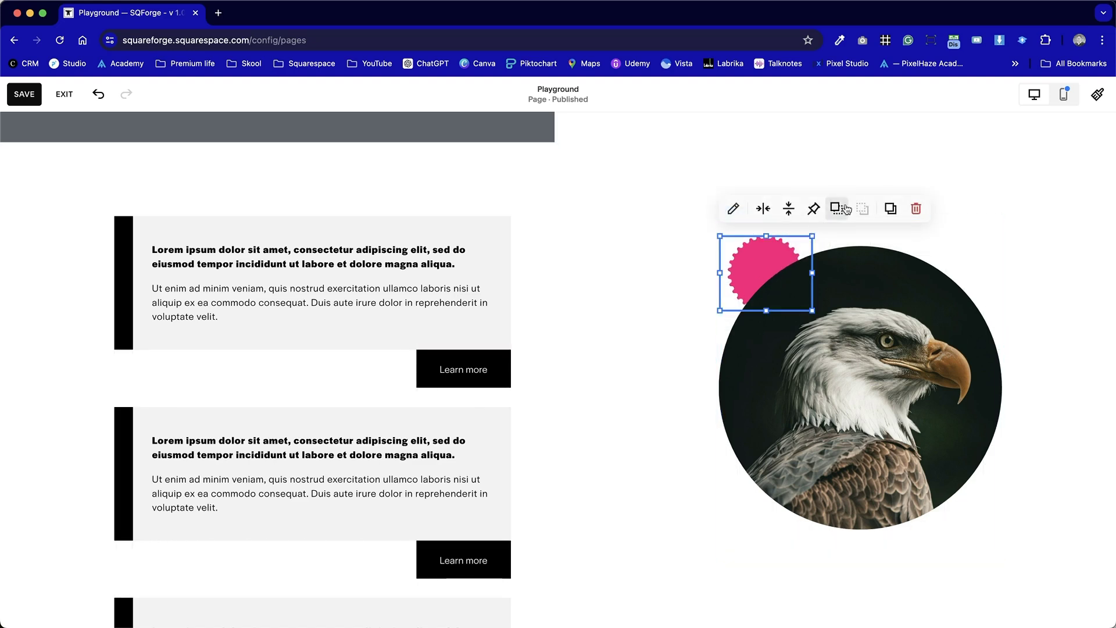
click(845, 209)
click(594, 365)
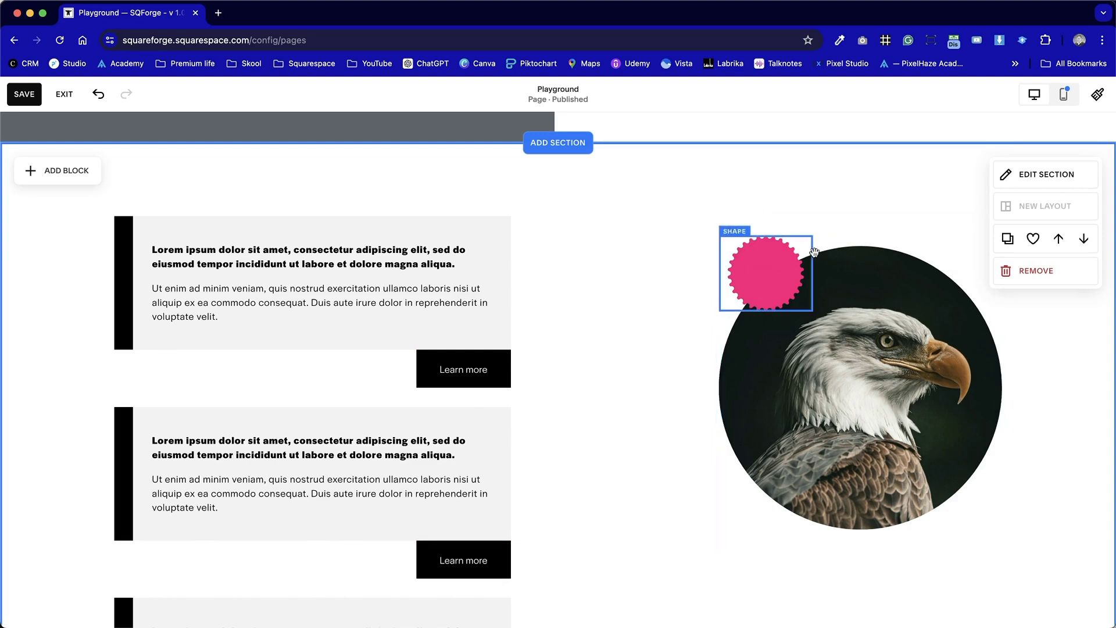
Trim the eagle image block's top and bottom to fit the circle, aligning its top edge with the badge's
click(864, 549)
drag(864, 549, 864, 485)
click(860, 525)
mouse_move(776, 296)
mouse_down()
mouse_move(773, 273)
mouse_move(775, 309)
mouse_move(775, 274)
mouse_up()
click(779, 523)
click(761, 247)
click(658, 509)
scroll(657, 508, down, 4)
scroll(658, 507, up, 5)
scroll(658, 512, down, 1)
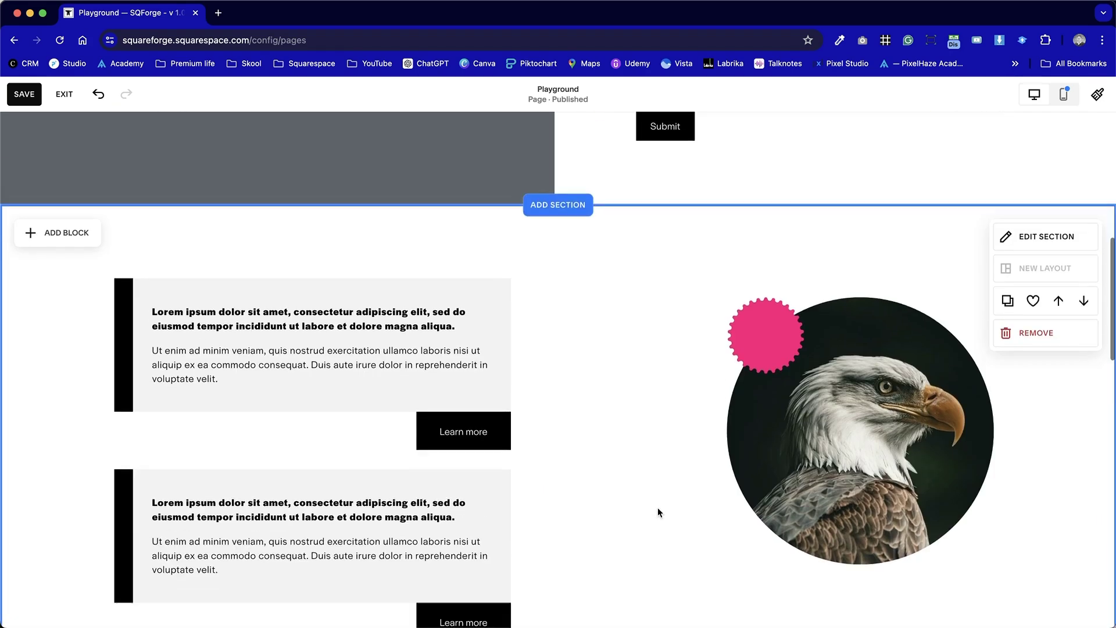
Select the badge and eagle image together and enlarge them two grid columns to the left and one row down
click(751, 459)
click(689, 429)
click(734, 377)
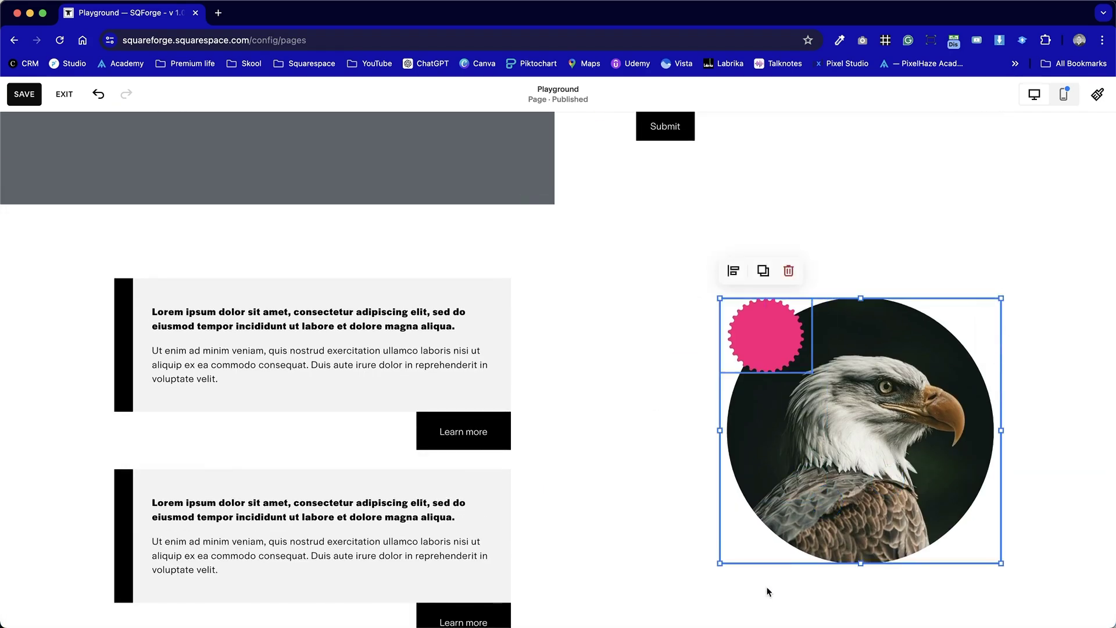
drag(719, 563, 653, 585)
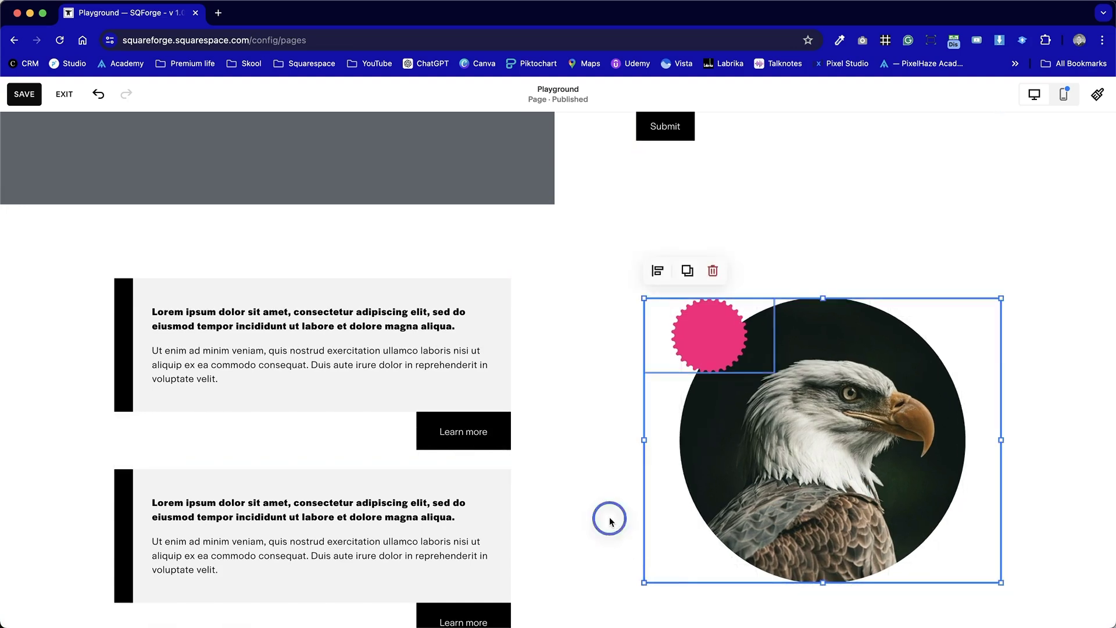
click(609, 517)
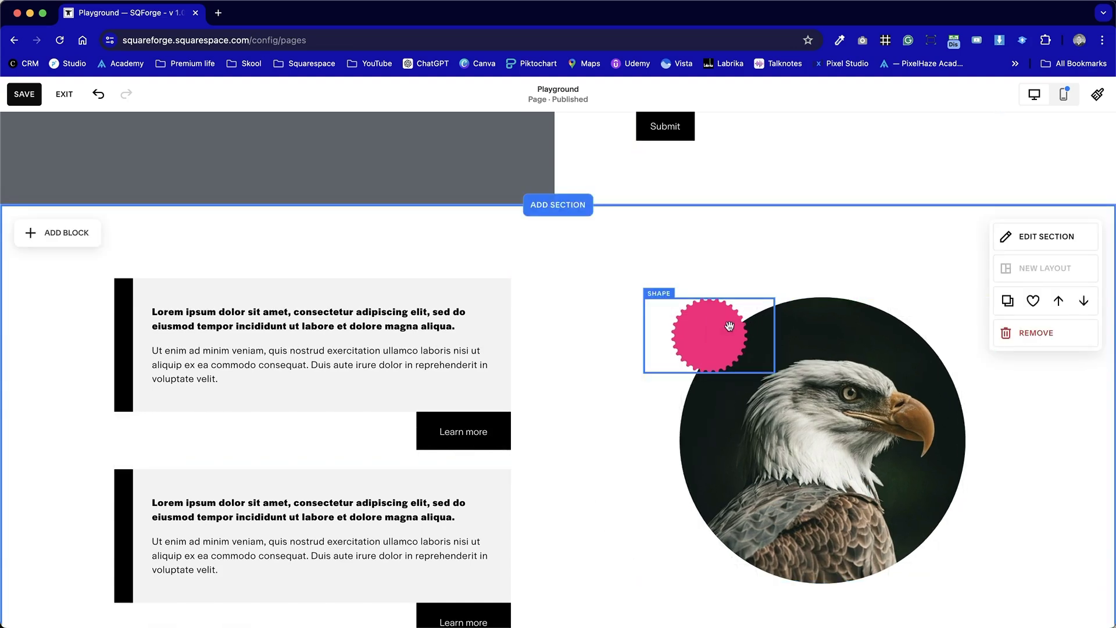
Enlarge the pink badge by extending its block one grid row downward
click(717, 368)
drag(709, 374, 709, 398)
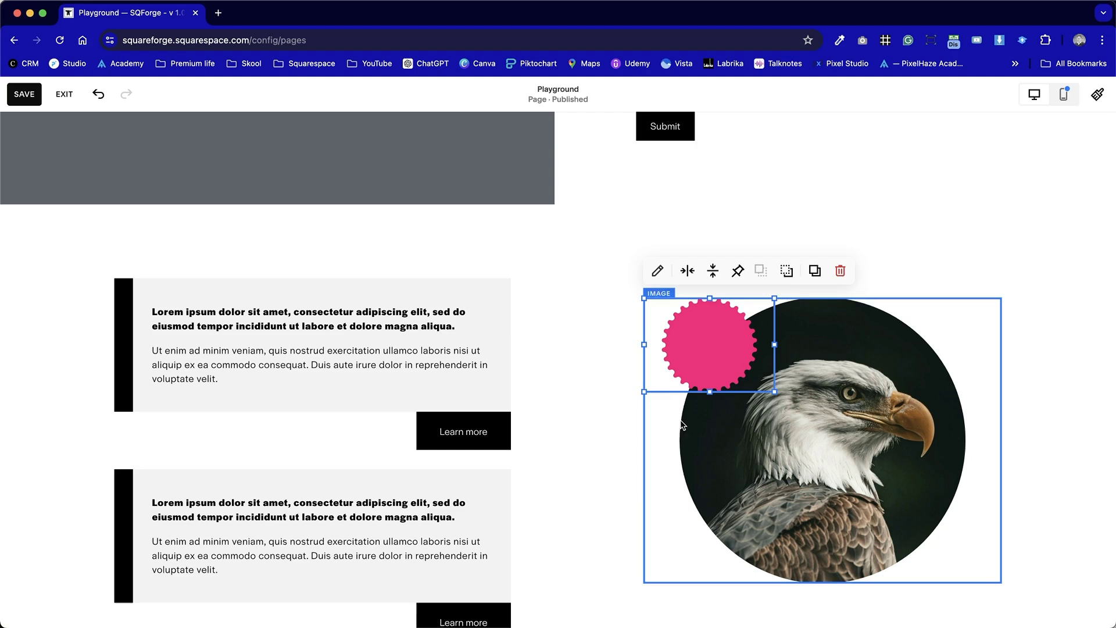
click(638, 429)
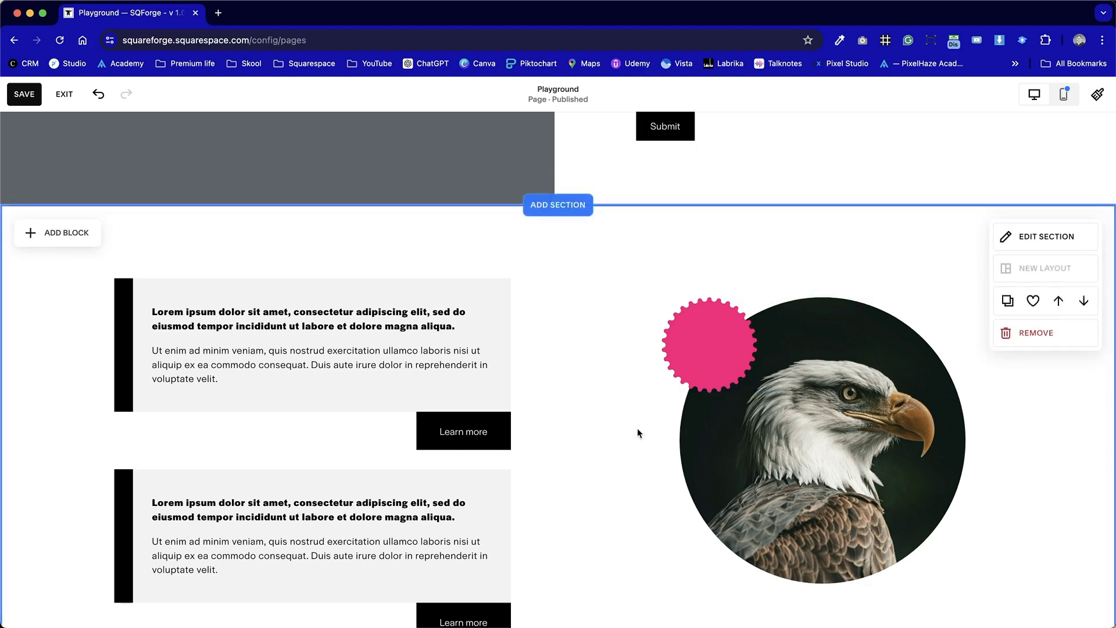
Add a text block over the eagle image's top edge and enter "SALE!" in it
click(75, 241)
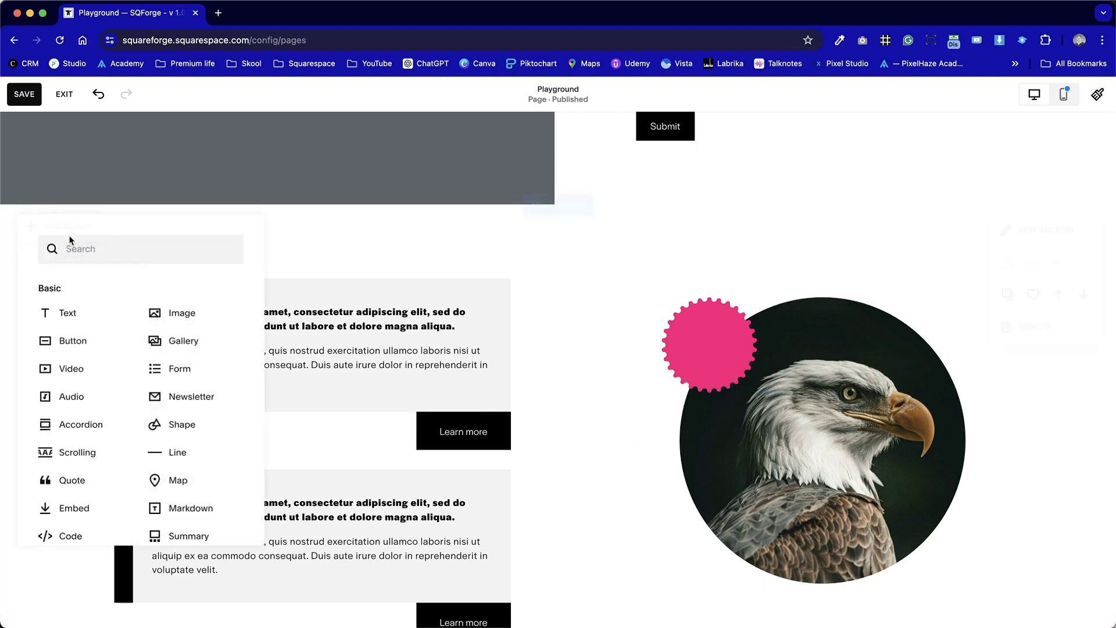
click(93, 323)
drag(212, 299, 789, 320)
click(788, 319)
text(SALE)
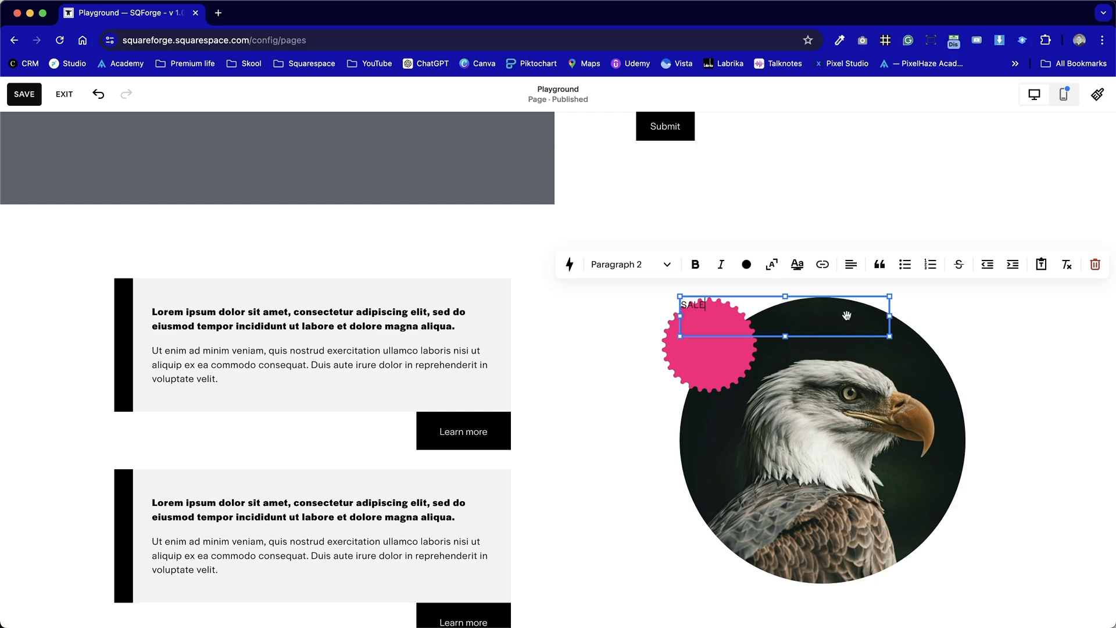
Narrow the SALE! text block and turn on scaled text so it fills the block's width
drag(892, 300, 762, 306)
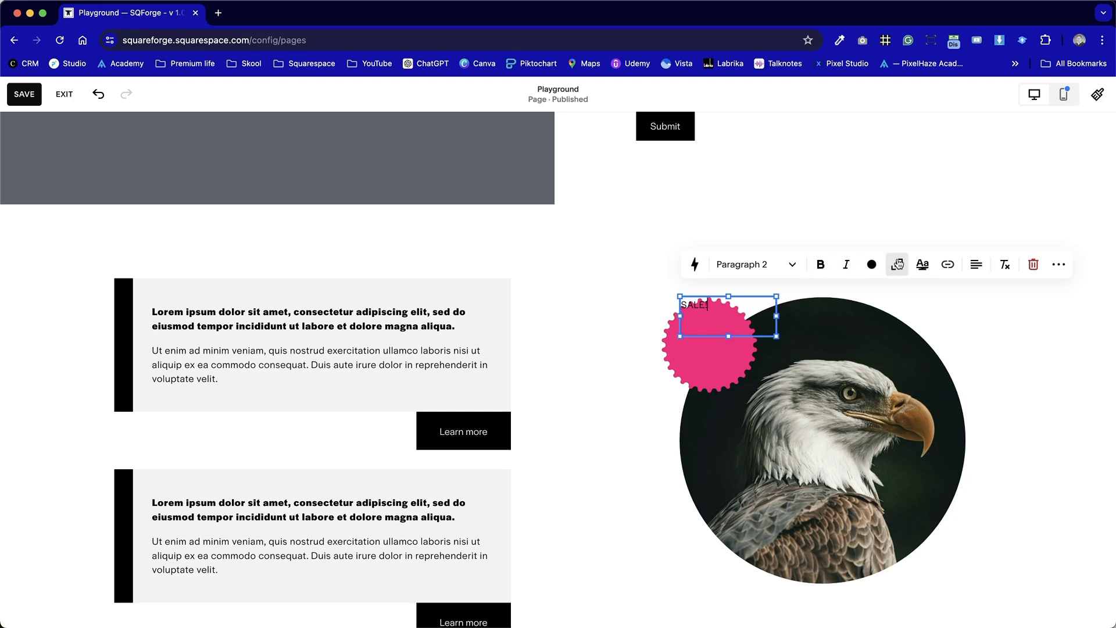
click(896, 268)
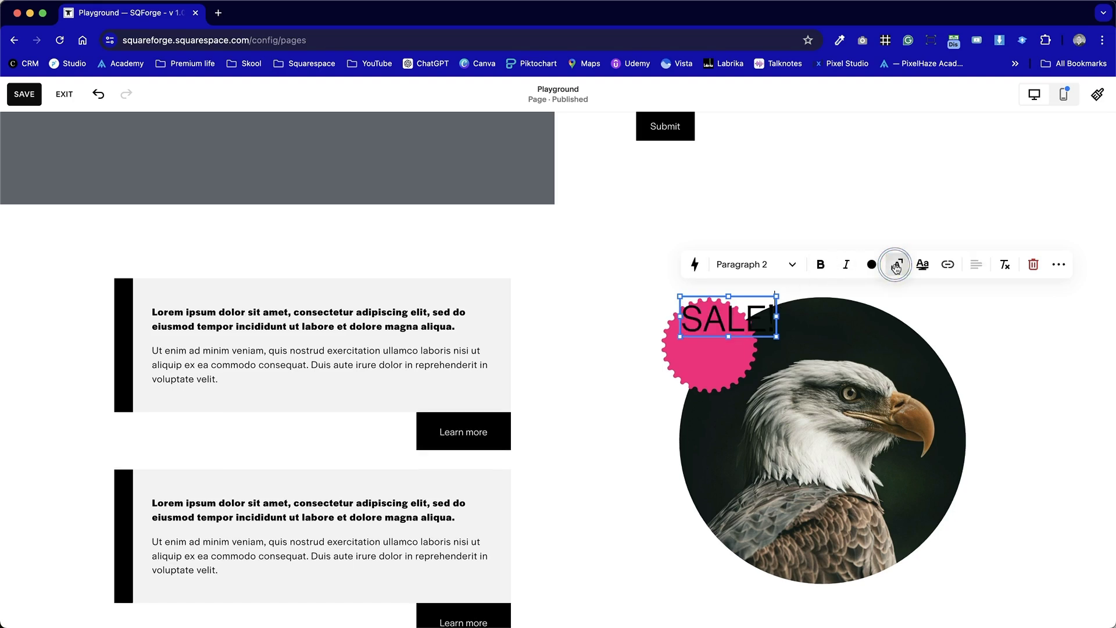
click(596, 294)
Move the SALE! text down onto the pink badge and narrow its block to fit inside the badge
drag(714, 353, 715, 349)
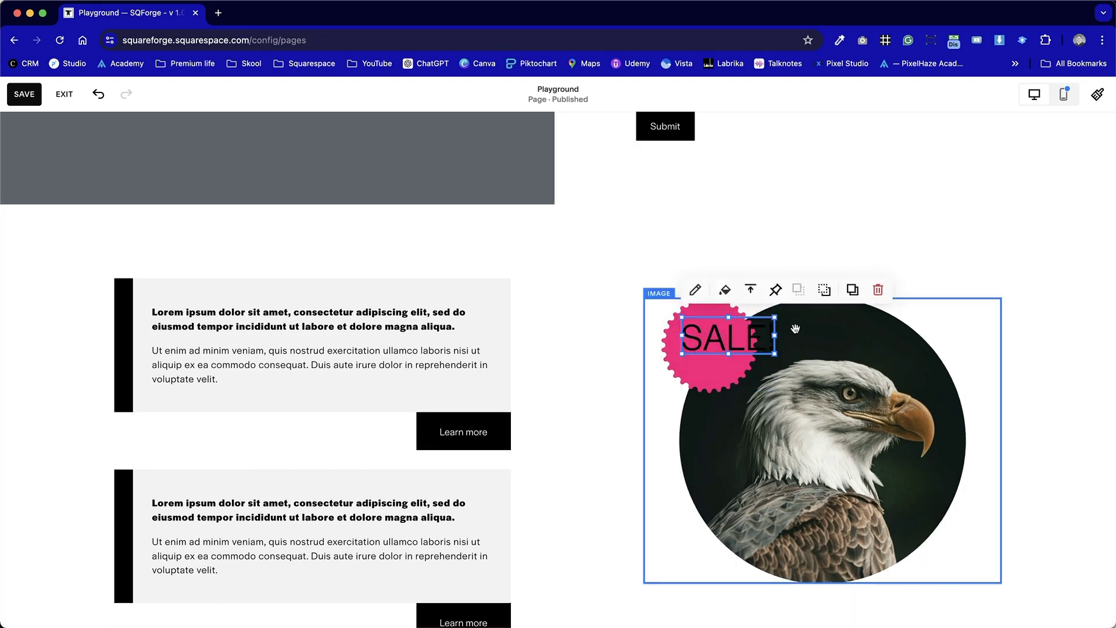
drag(776, 315, 775, 298)
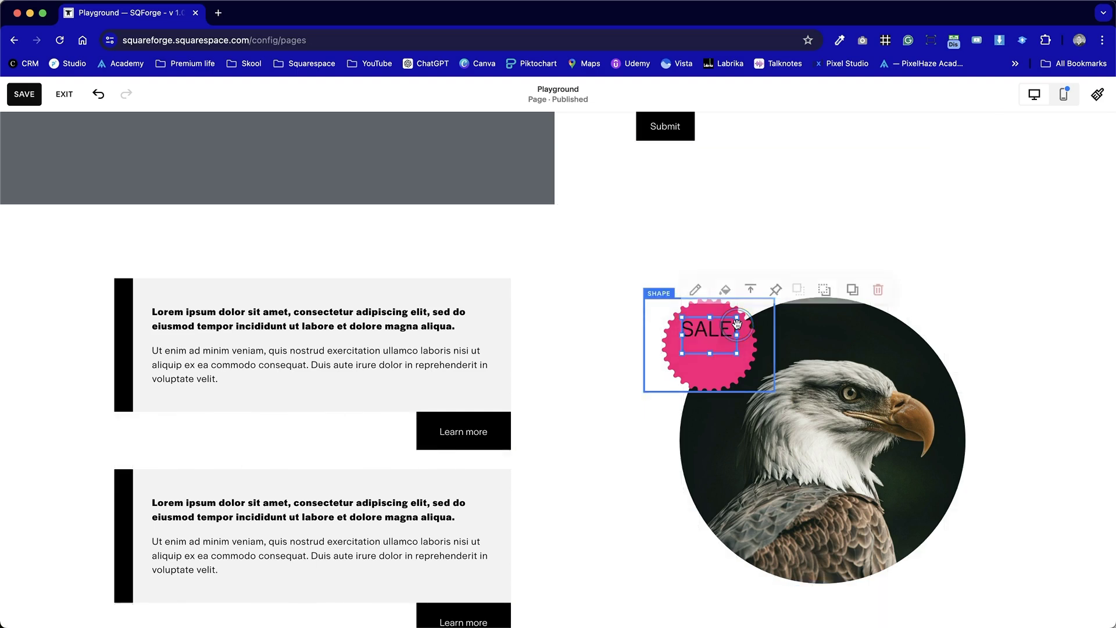
click(798, 242)
Extend the SALE! text block downward within the pink badge and align its text to the vertical middle
click(744, 331)
drag(710, 350, 714, 373)
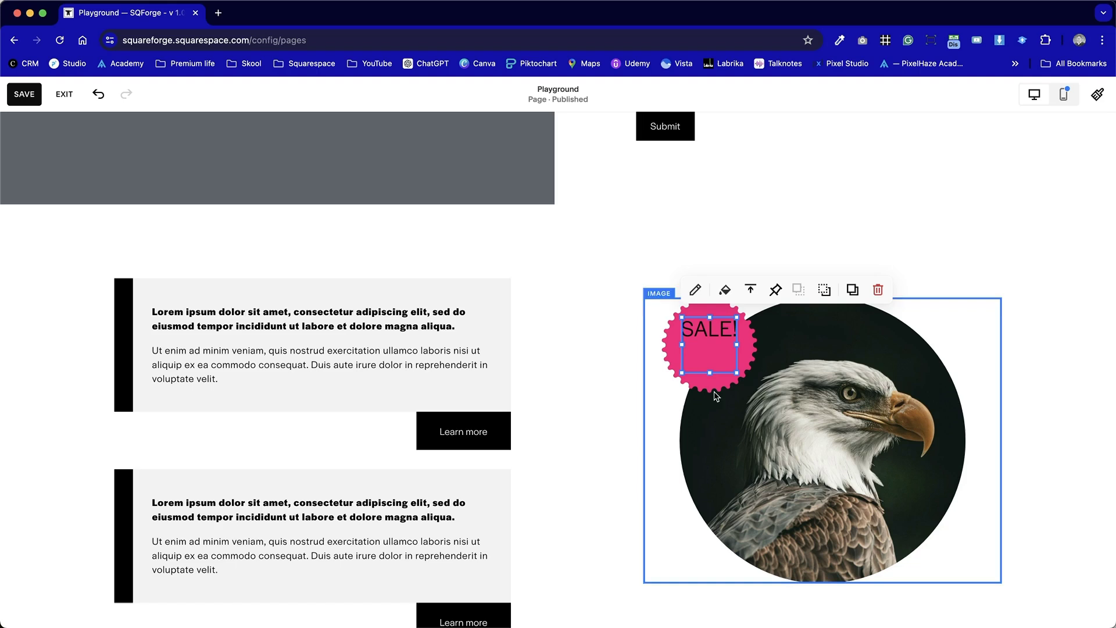
click(752, 290)
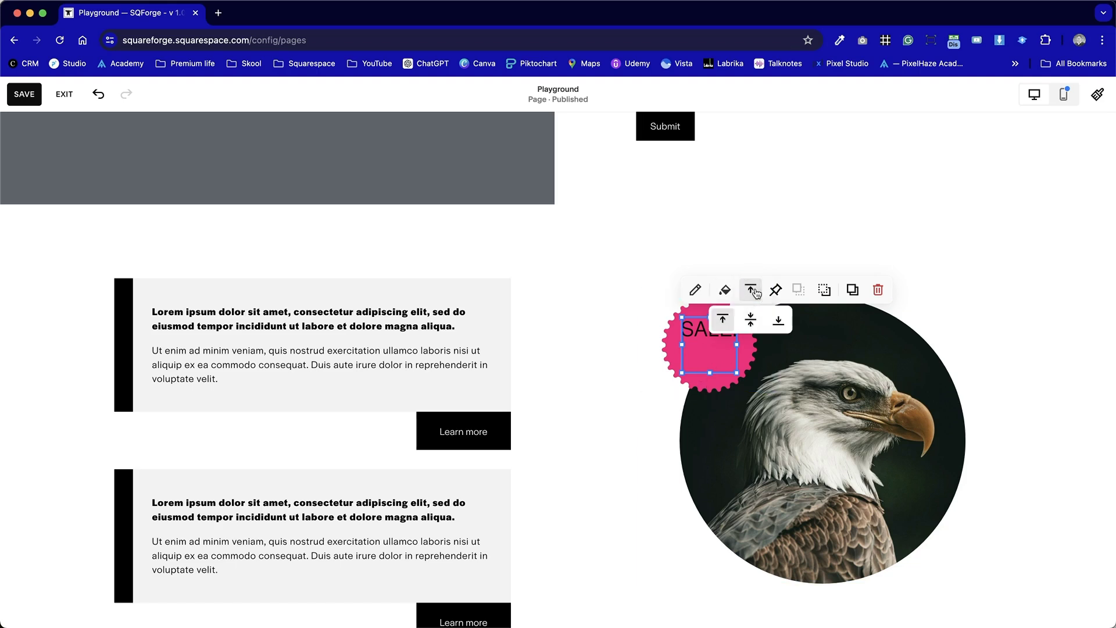
click(751, 323)
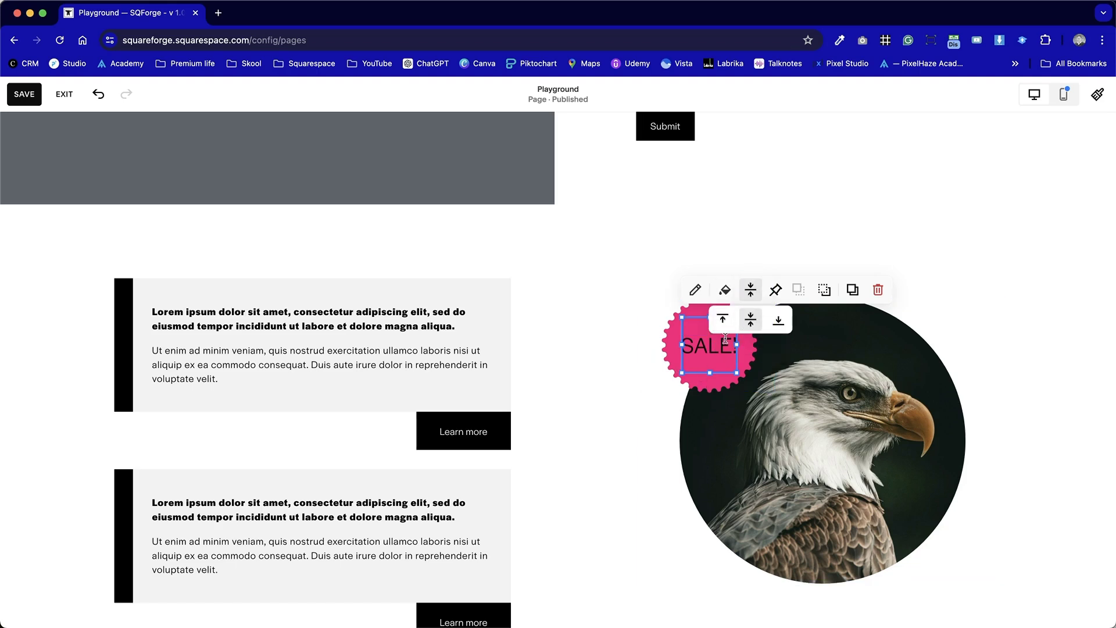
Make the SALE! text on the badge bold and delete its exclamation mark
click(705, 356)
double_click(720, 347)
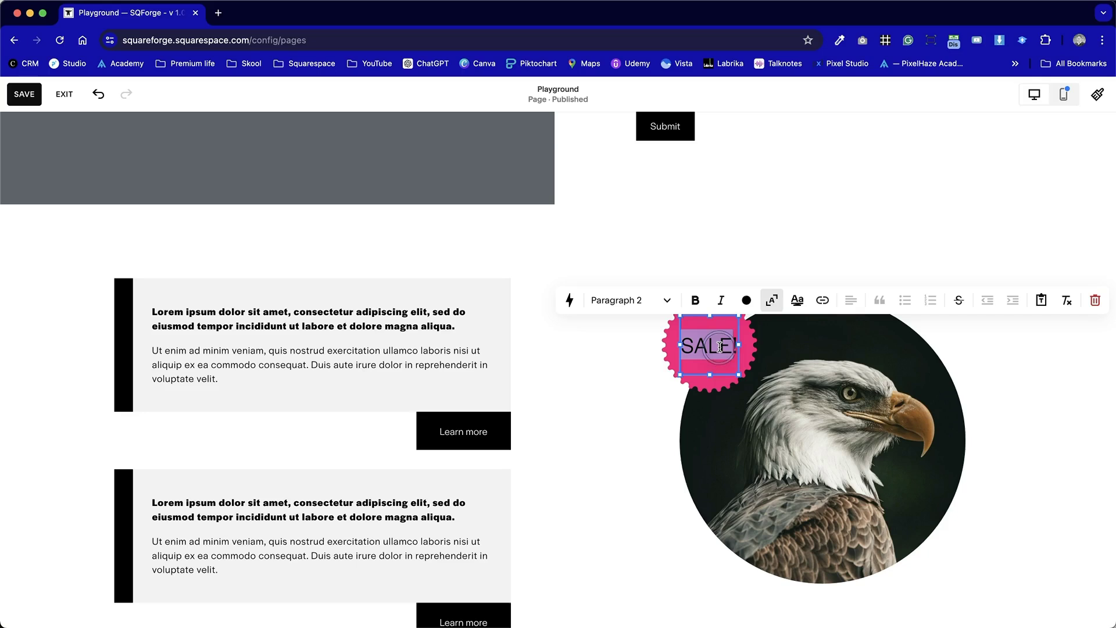
click(696, 301)
click(606, 352)
click(731, 349)
click(733, 344)
click(733, 345)
click(722, 344)
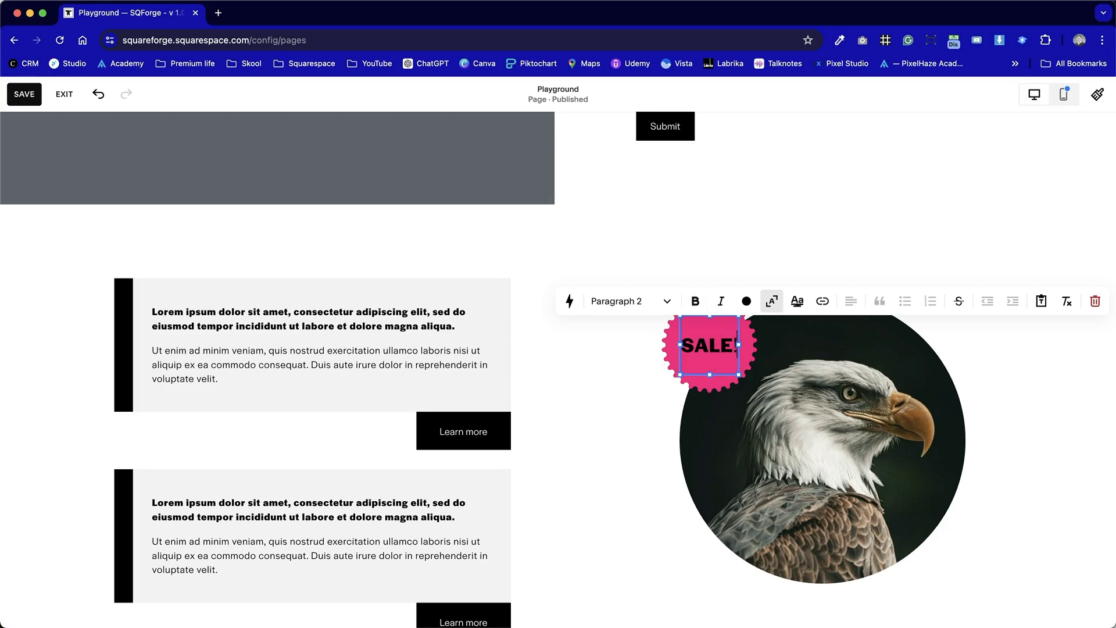
Change the badge's SALE text colour to white
drag(738, 346, 712, 345)
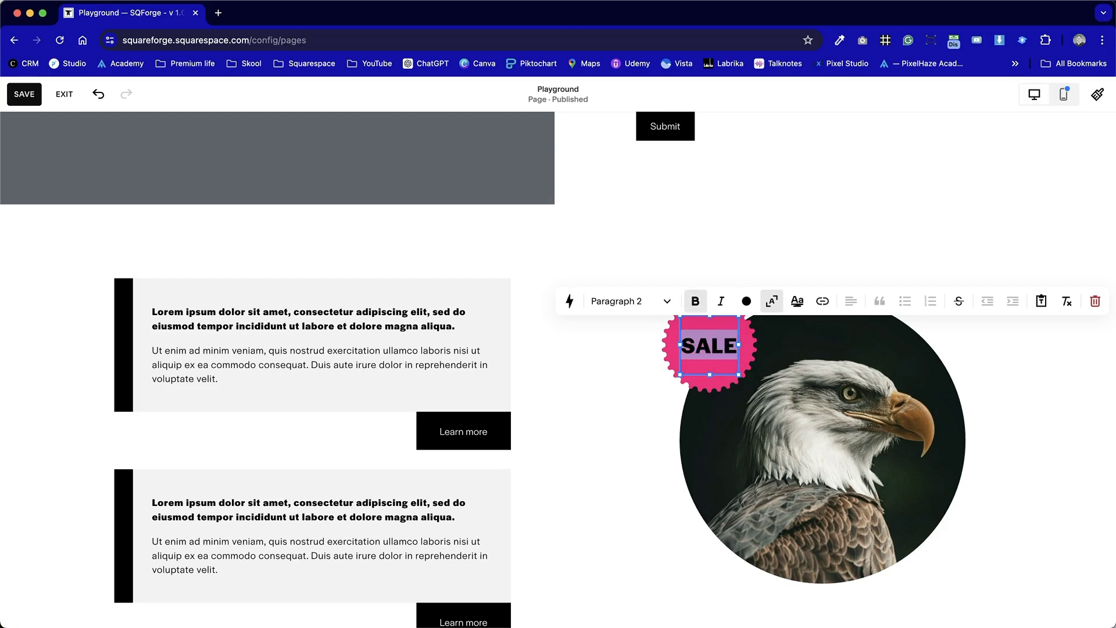
click(746, 300)
click(678, 367)
click(610, 392)
scroll(610, 395, down, 3)
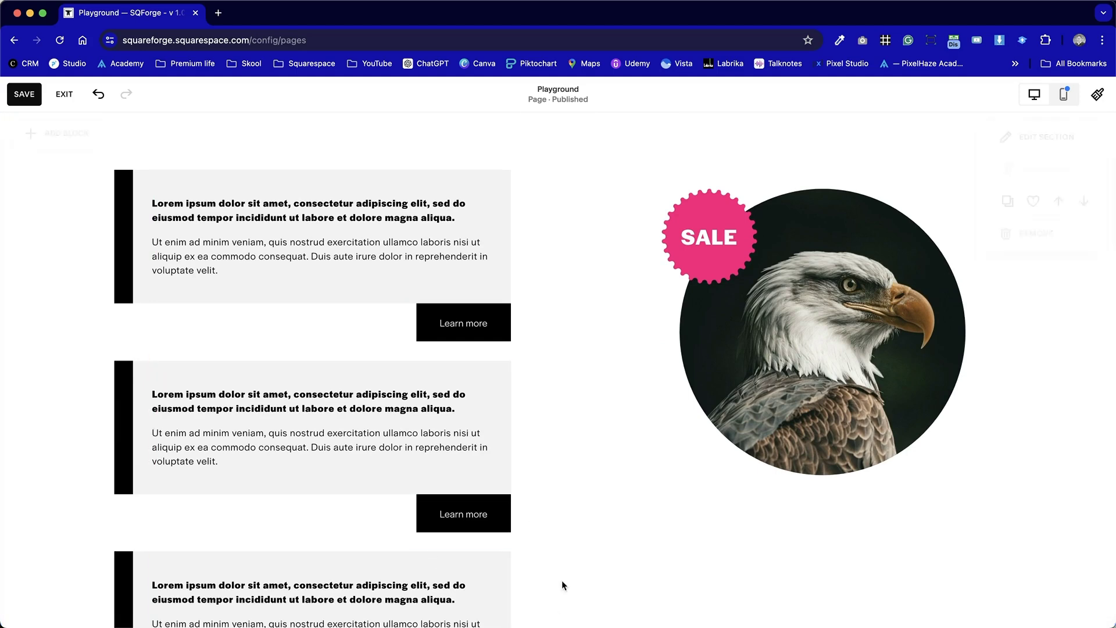
scroll(570, 549, down, 5)
scroll(570, 551, up, 4)
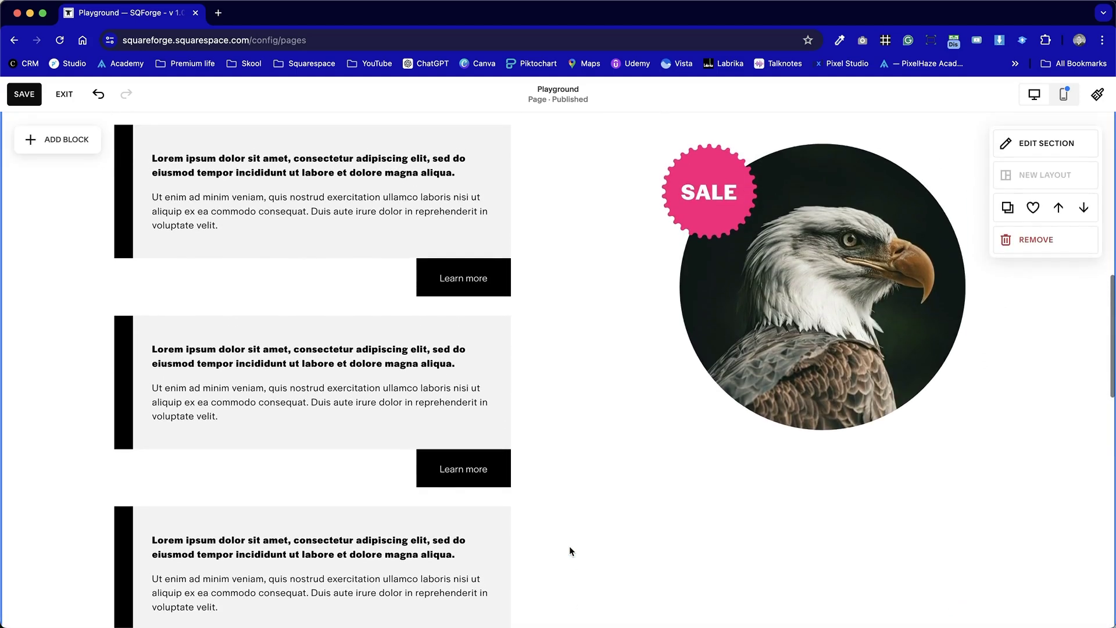
scroll(750, 441, up, 3)
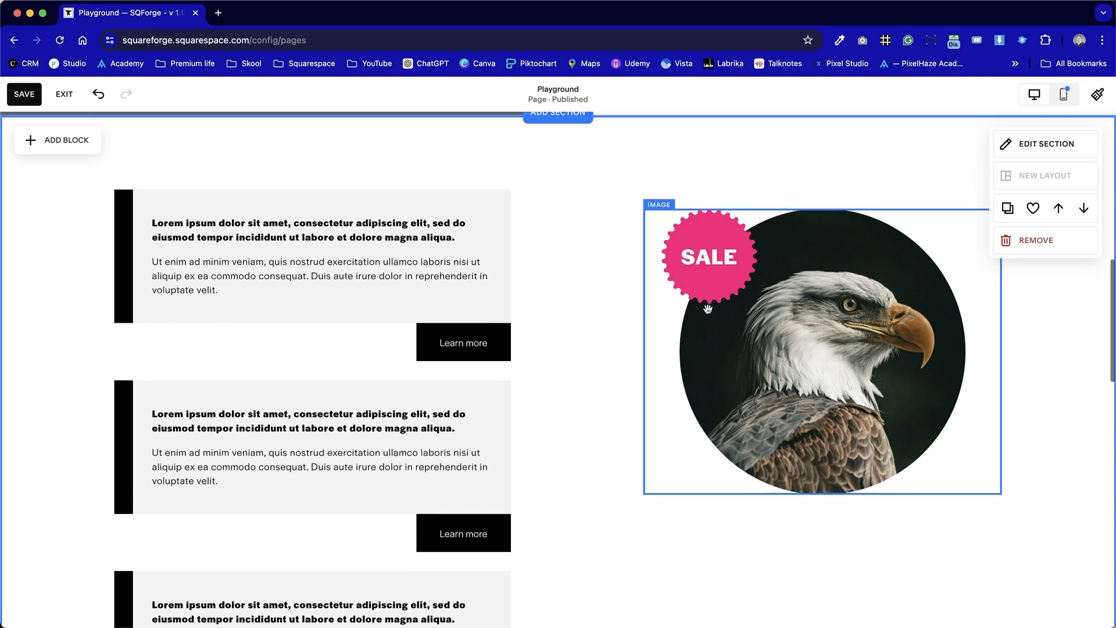
scroll(758, 585, down, 6)
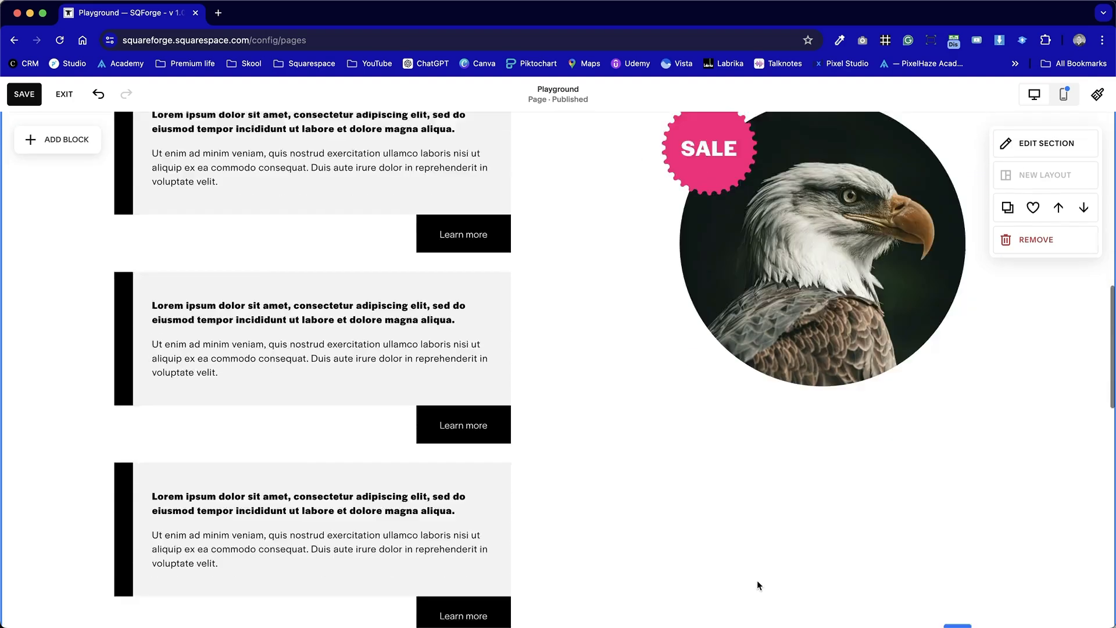
scroll(945, 500, up, 6)
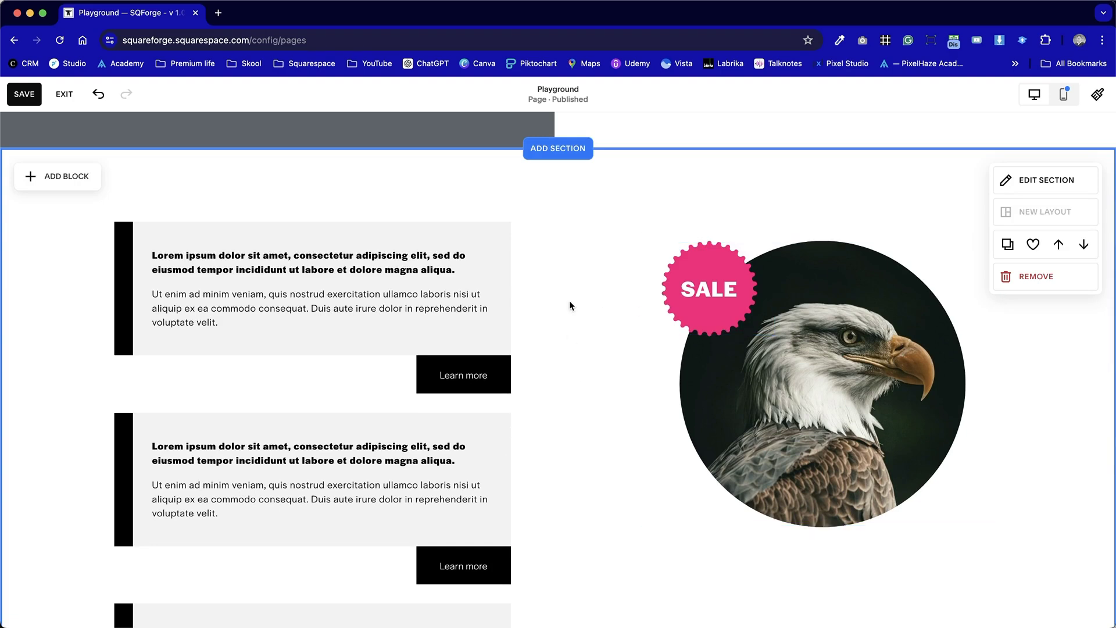
Switch to the mobile layout and place the eagle image below the last card
click(1060, 87)
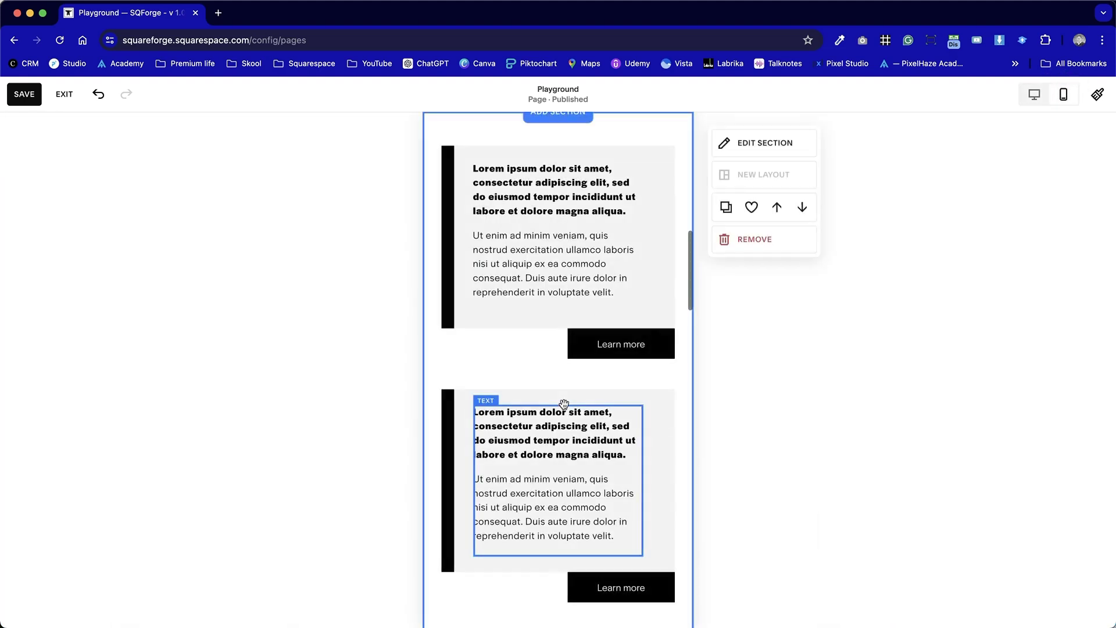
scroll(564, 403, down, 6)
drag(553, 296, 571, 517)
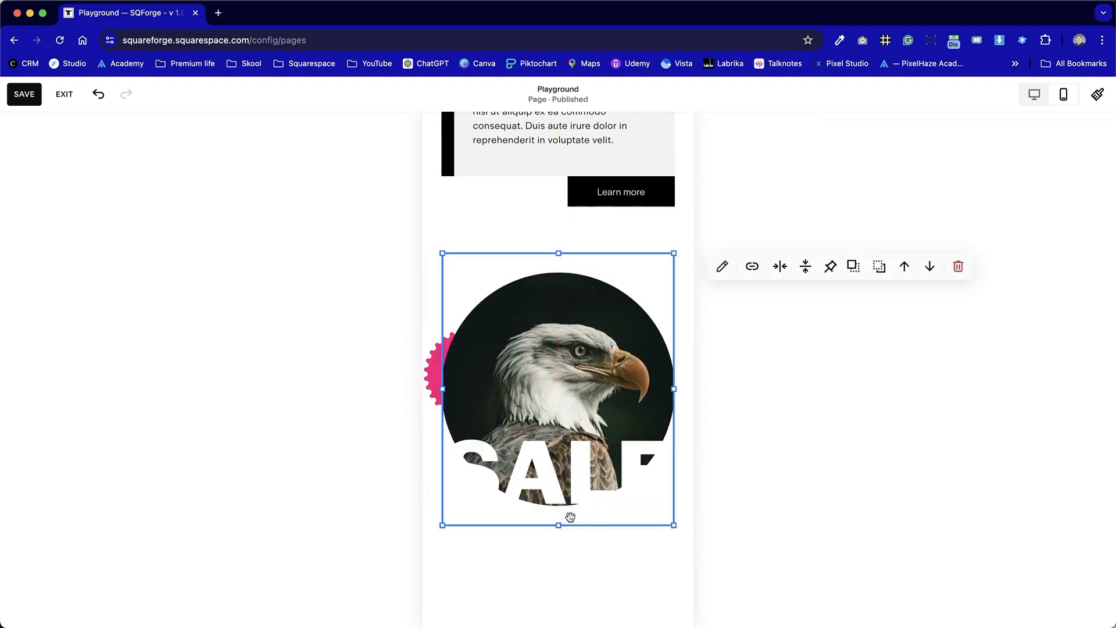
click(381, 471)
drag(593, 477, 598, 483)
Move the pink badge to the eagle image's upper-left edge and bring it in front of the image
drag(430, 360, 449, 283)
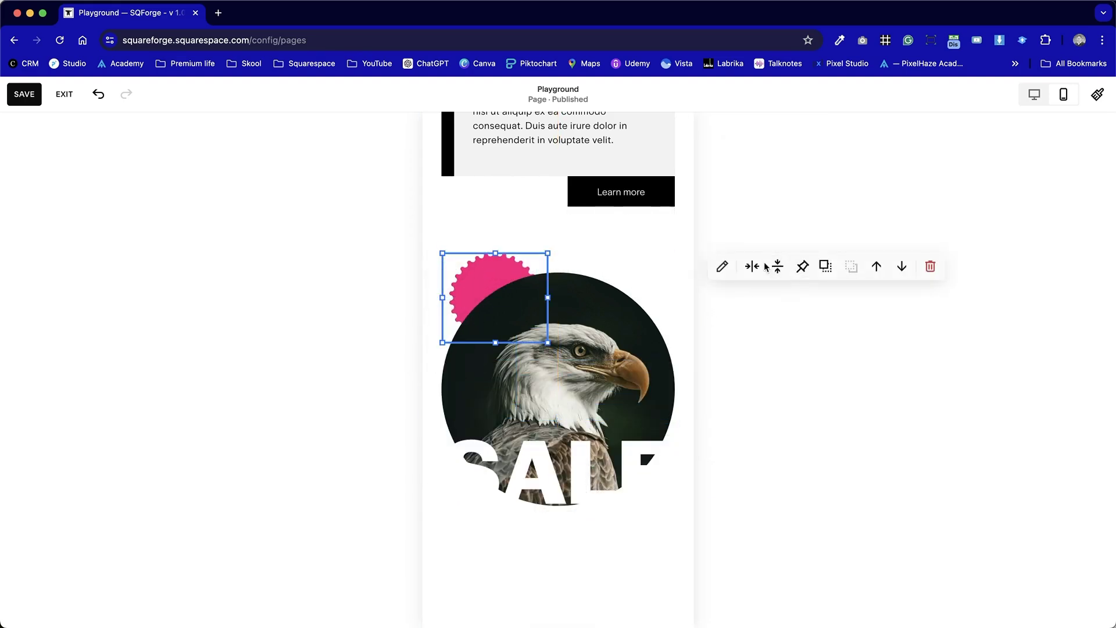
click(804, 268)
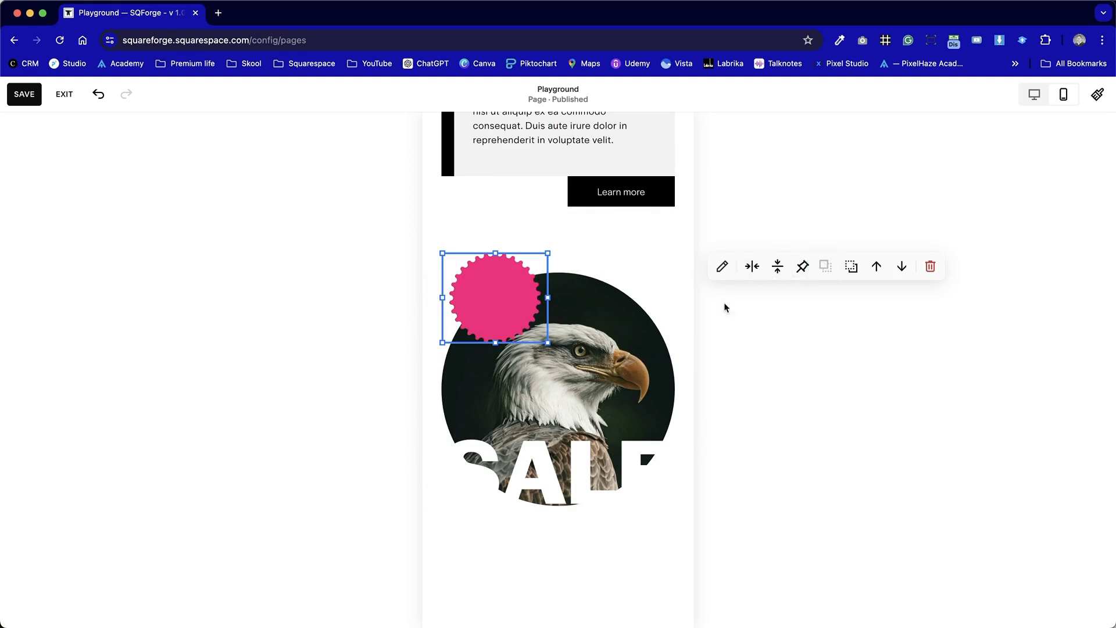
click(629, 263)
Move the SALE text up onto the pink badge and narrow its block to the badge block's width
drag(594, 508, 549, 327)
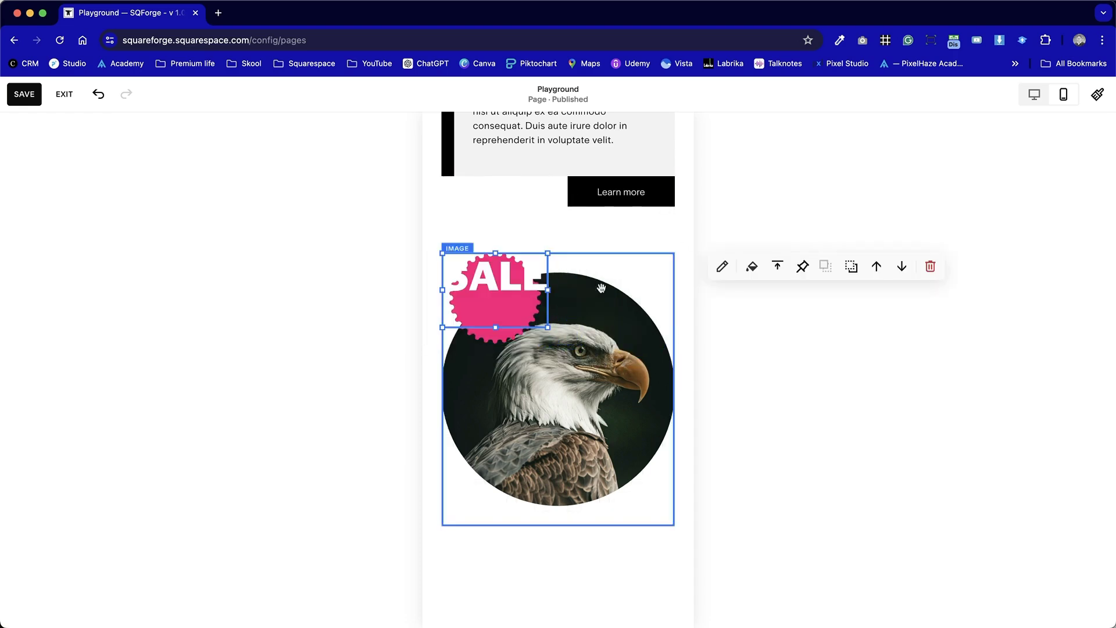
click(499, 283)
click(334, 332)
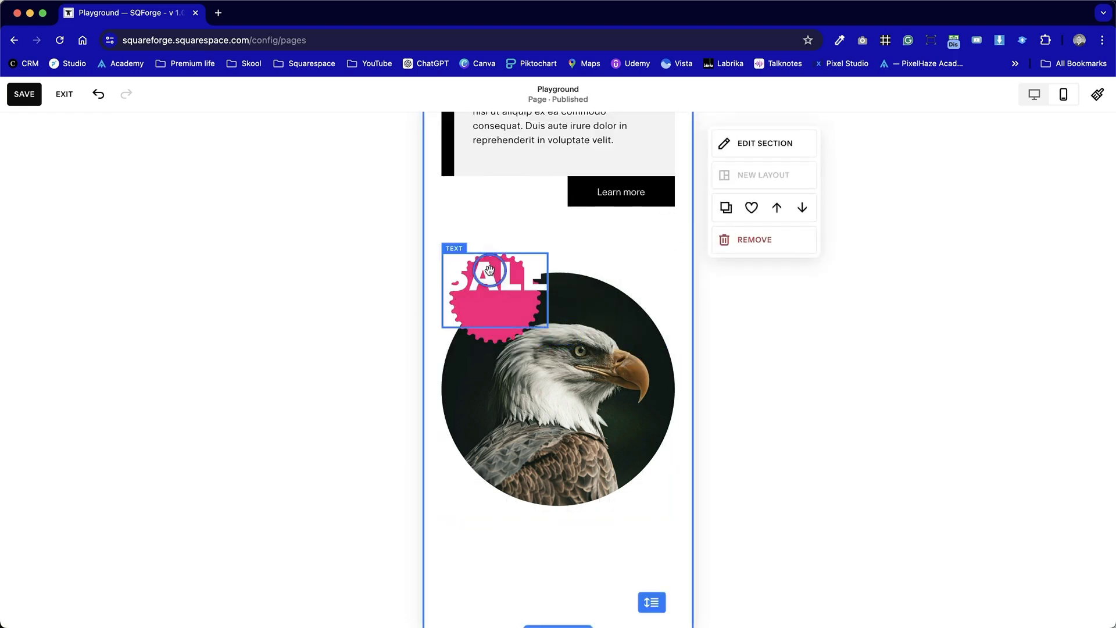
click(539, 279)
mouse_move(548, 286)
mouse_down()
mouse_move(518, 274)
mouse_move(549, 280)
mouse_up()
Align the SALE text to the vertical middle and shrink its block from the upper-right corner
click(778, 266)
click(777, 296)
drag(549, 253, 513, 265)
click(368, 339)
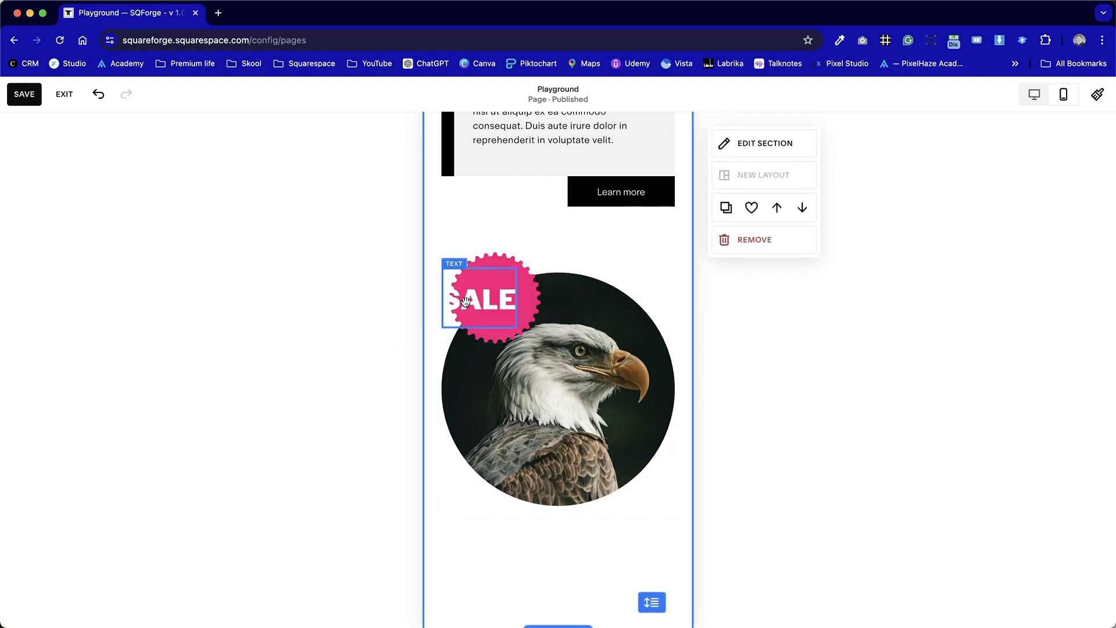
Enlarge the pink badge in the mobile layout by extending its block downward two grid rows
mouse_move(484, 302)
mouse_down()
mouse_move(503, 302)
mouse_move(493, 303)
mouse_up()
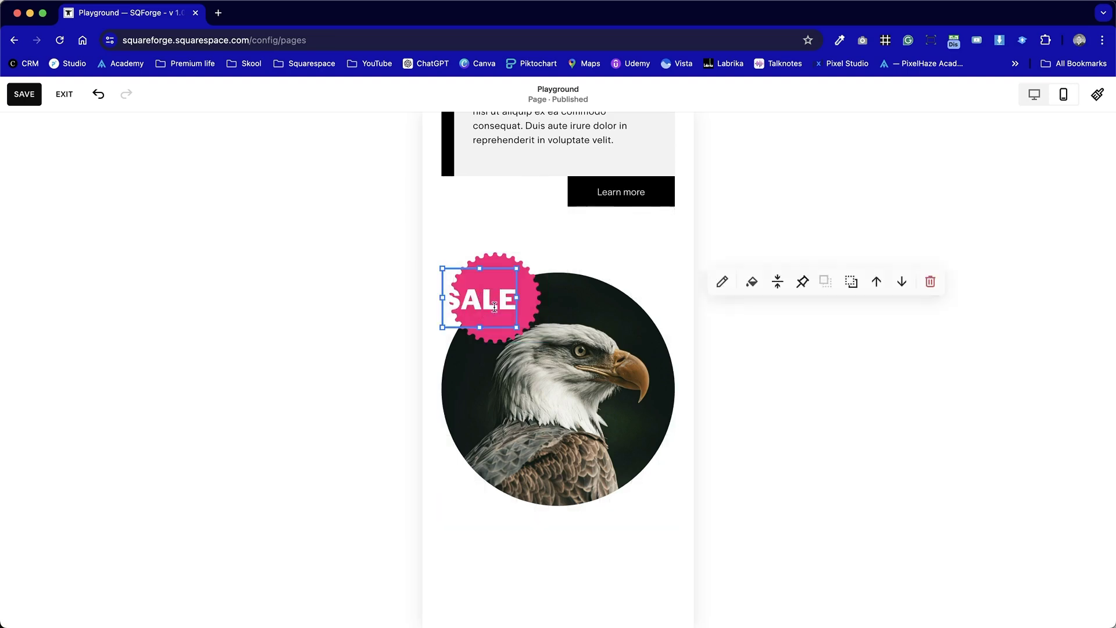
click(526, 331)
click(519, 318)
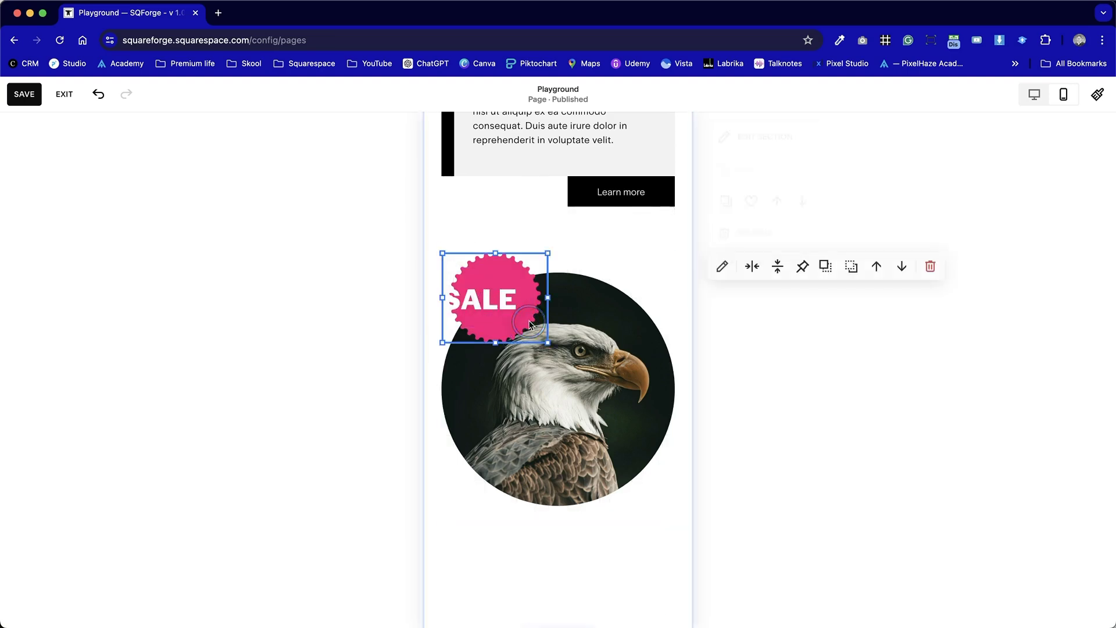
drag(493, 351, 493, 382)
Move the SALE text down one grid row and resize its block from both sides so it sits centred in the badge
drag(480, 309, 546, 314)
click(334, 314)
click(459, 314)
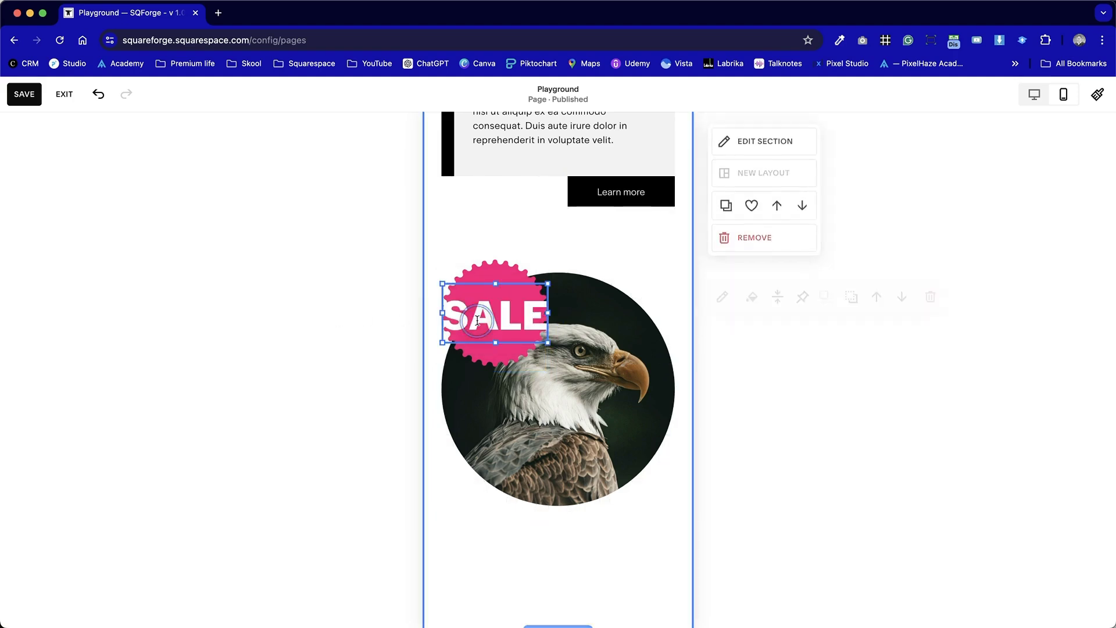
drag(445, 314, 474, 314)
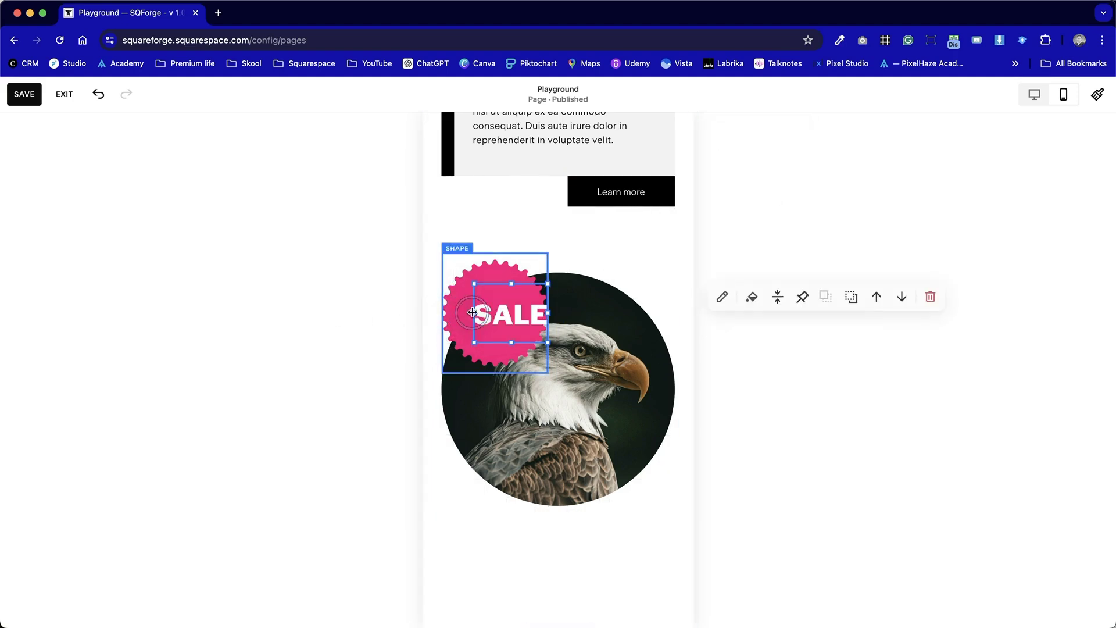
drag(547, 314, 517, 313)
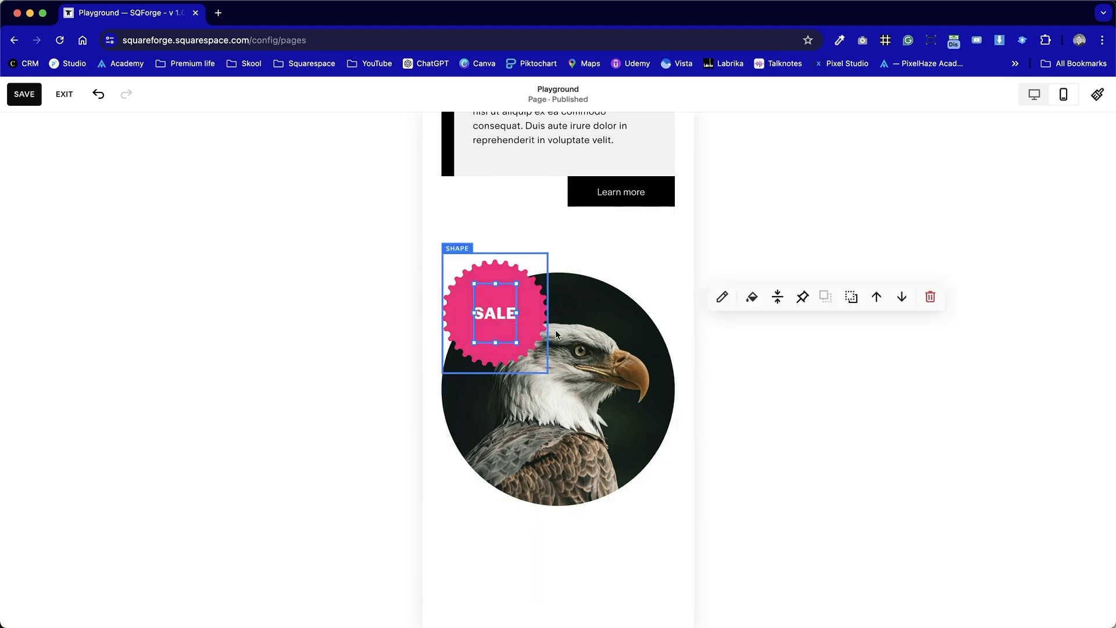
click(368, 424)
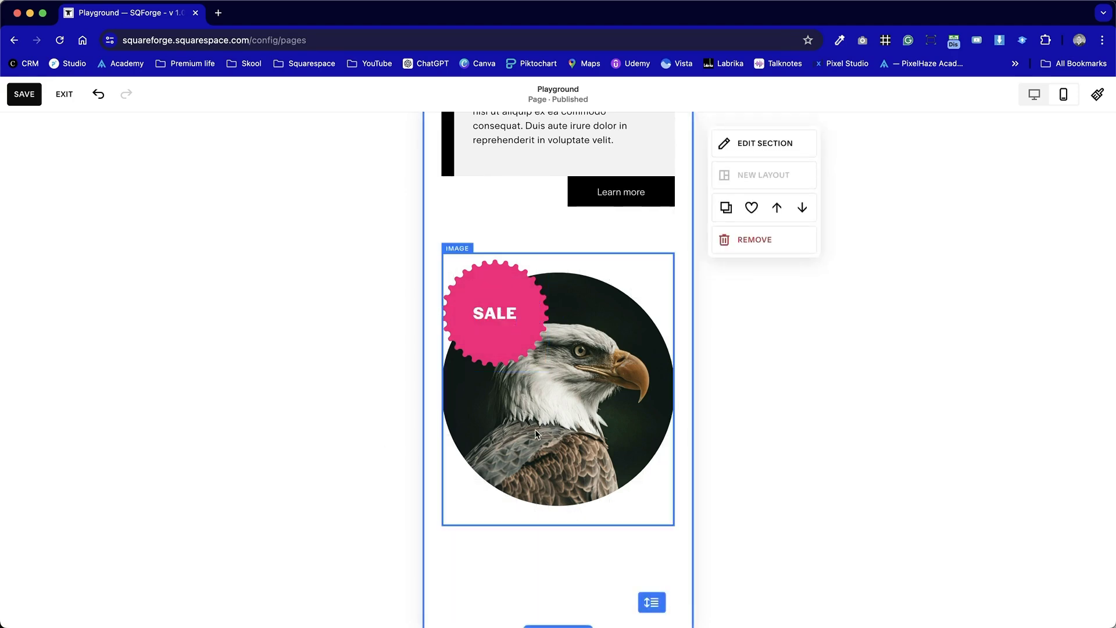
Move the pink badge and its SALE text together to the eagle image's lower-right edge, keeping the text centred
click(523, 344)
click(496, 308)
drag(492, 308, 640, 480)
click(686, 522)
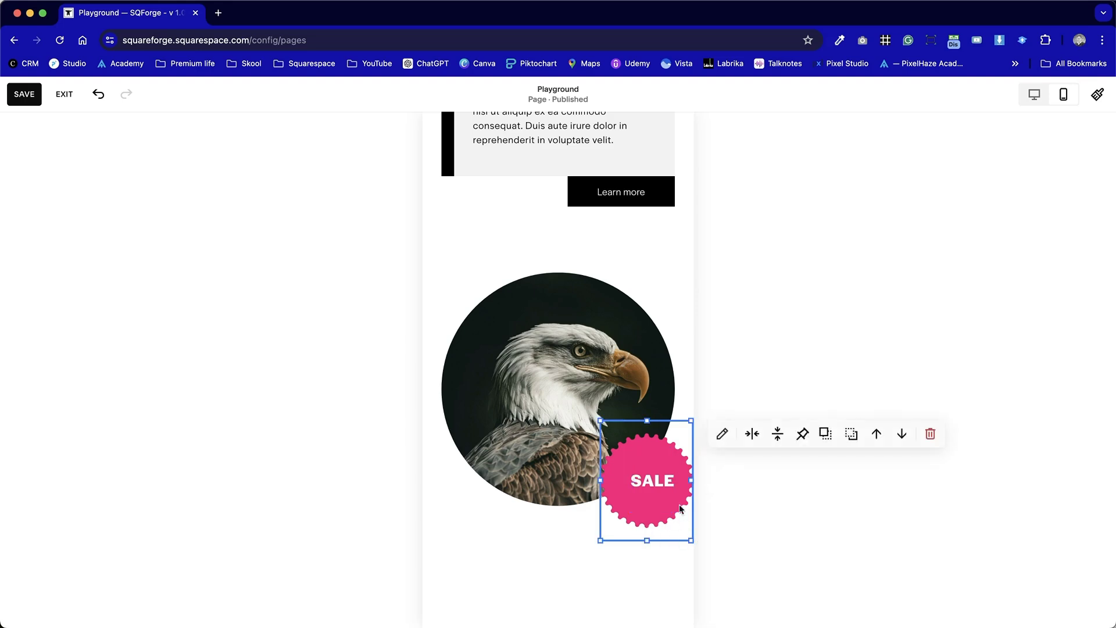
drag(679, 494, 625, 490)
click(773, 530)
click(654, 481)
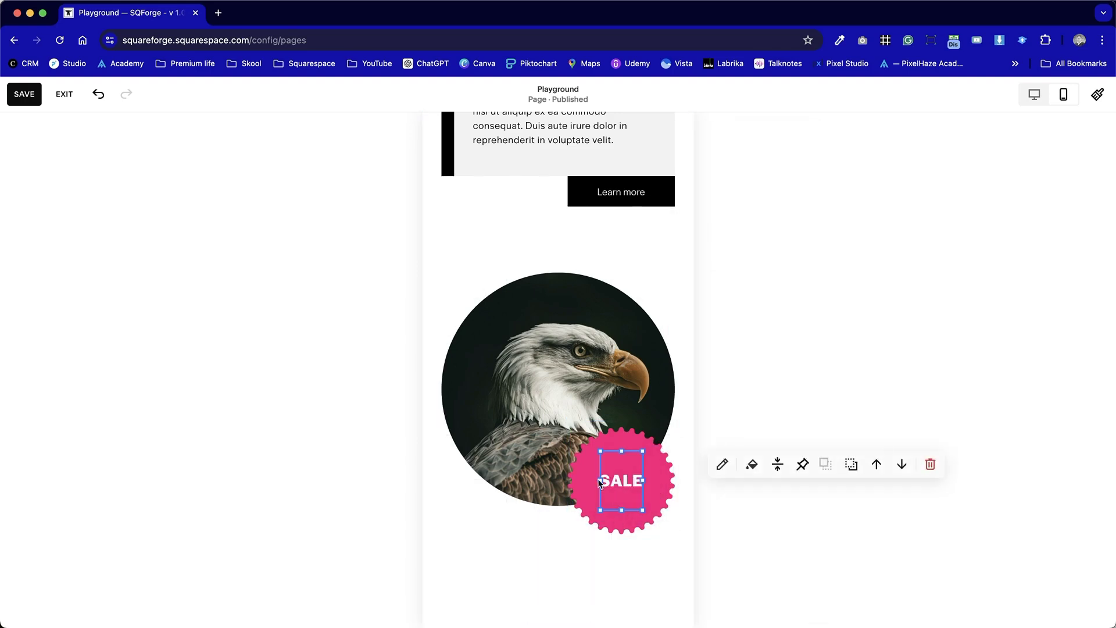
click(773, 524)
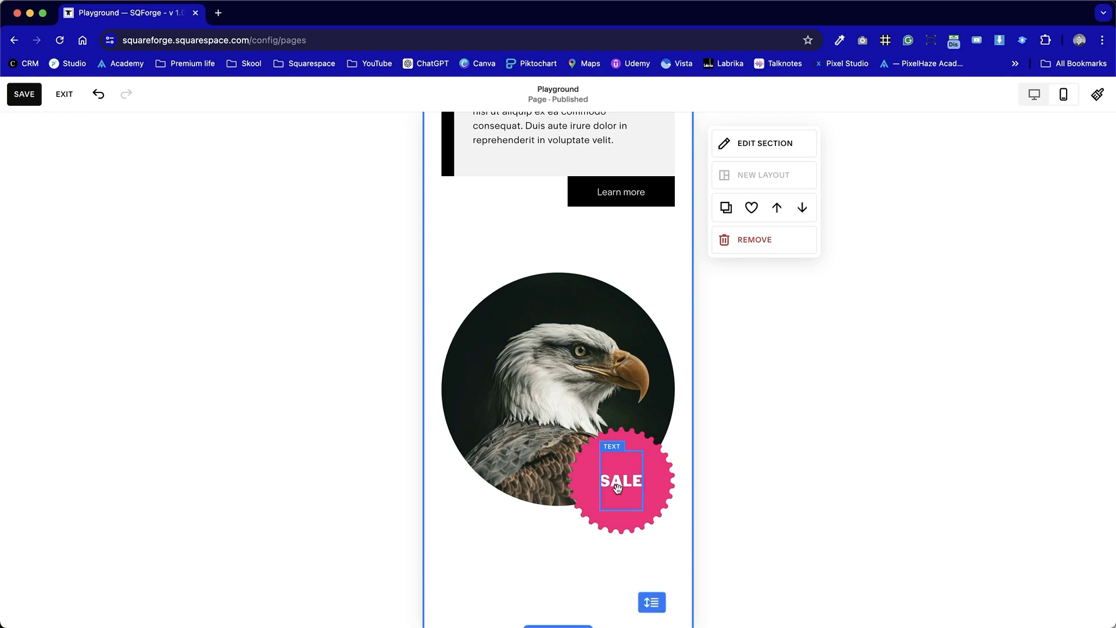
Reduce the gap between the last card and the eagle image, and shorten the mobile section's height
scroll(618, 488, down, 1)
click(550, 317)
drag(550, 317, 552, 295)
drag(652, 575, 655, 499)
Save the page changes and switch back to the desktop layout
scroll(550, 481, up, 10)
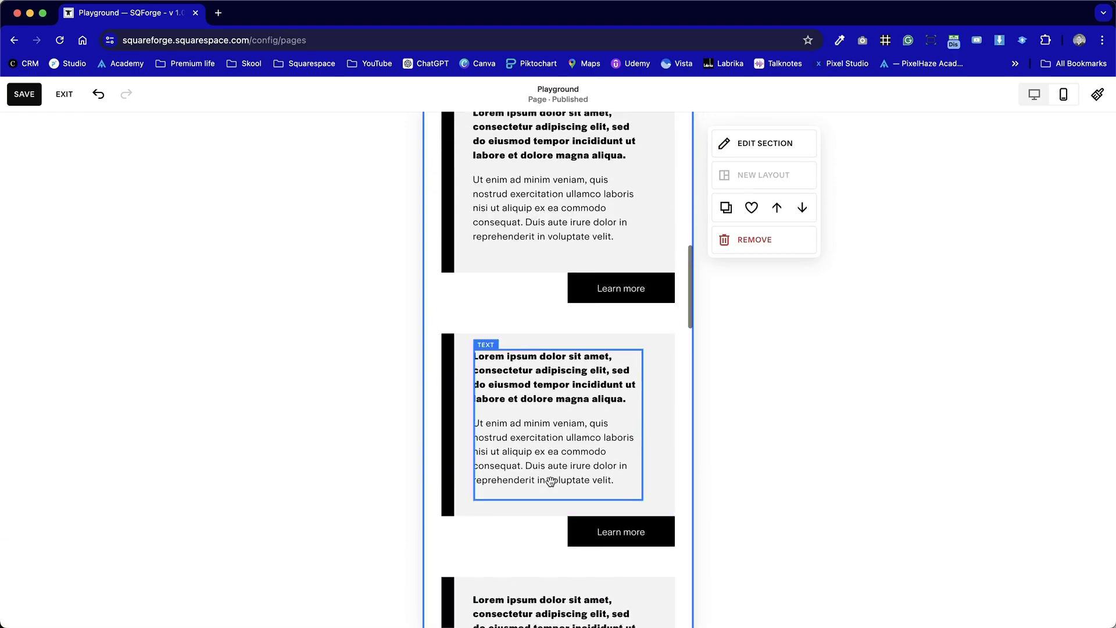
scroll(550, 482, down, 10)
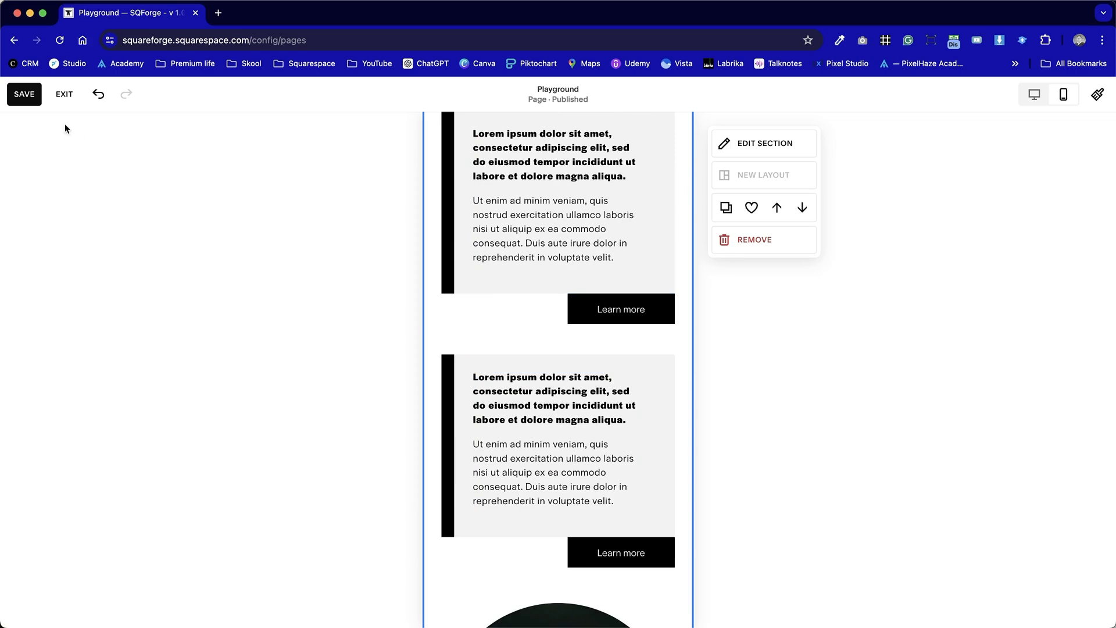
click(28, 98)
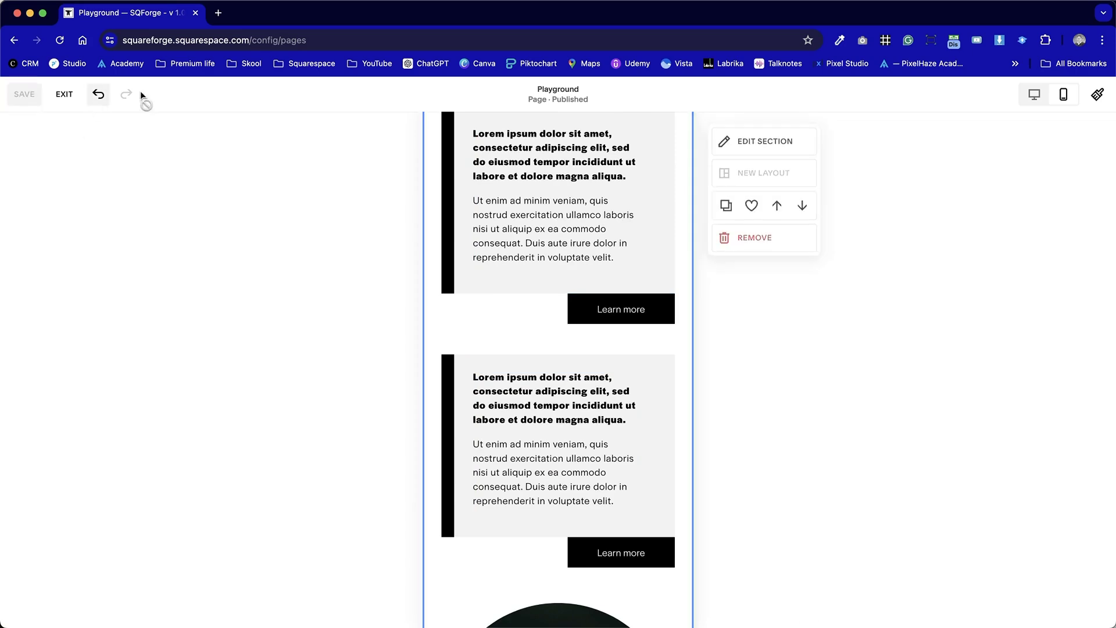
click(1047, 92)
scroll(824, 330, up, 5)
scroll(824, 331, up, 1)
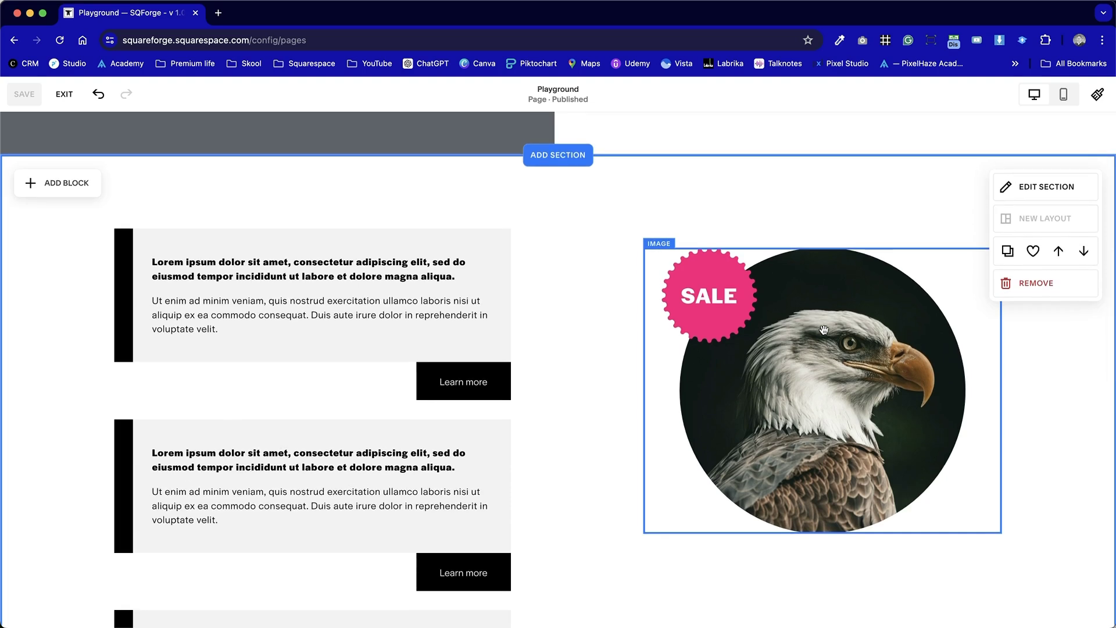